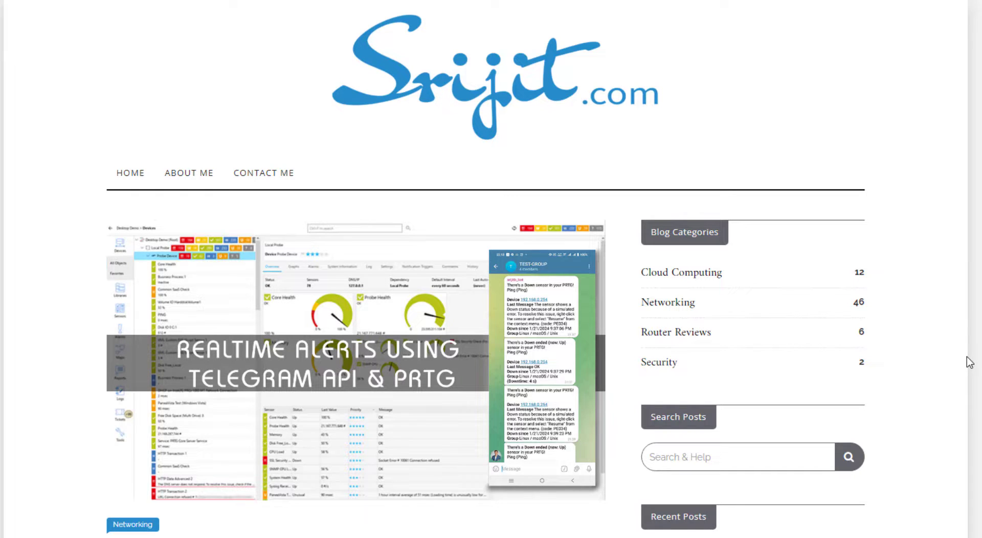
# Read the Telegram-with-PRTG blog post's introduction and its sections on creating and customizing a bot through BotFather.
pyautogui.scroll(-3, 969, 362)
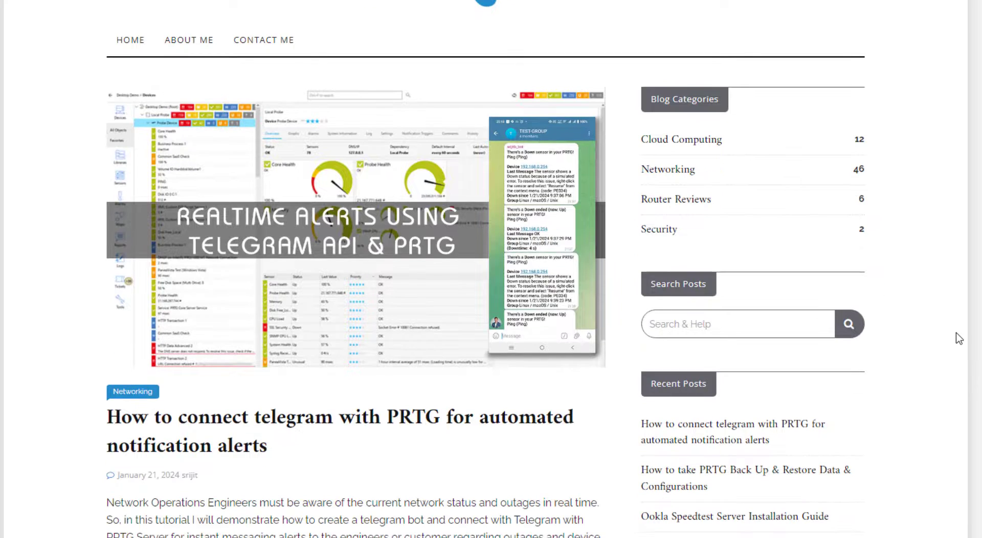
pyautogui.scroll(-5, 491, 269)
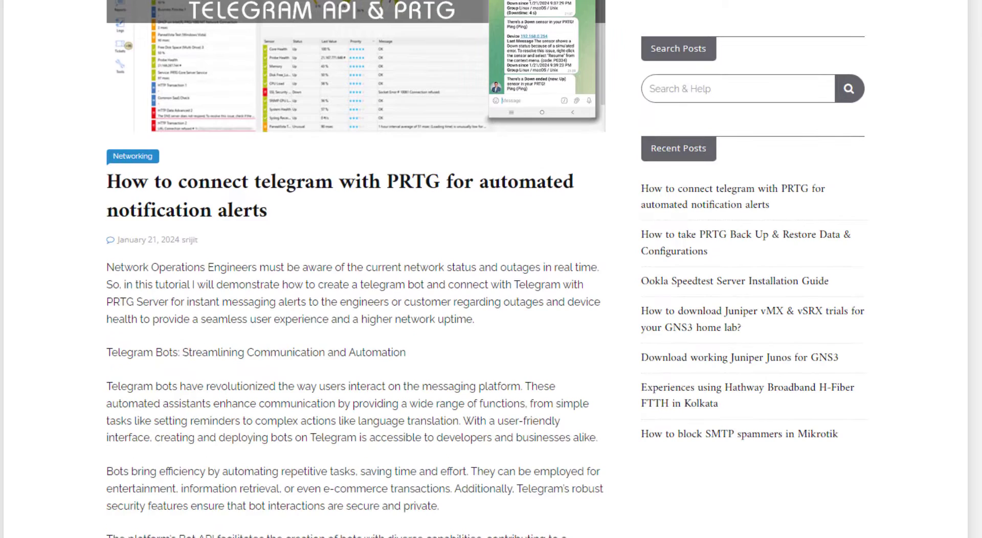
pyautogui.scroll(-1, 491, 269)
pyautogui.scroll(-3, 491, 269)
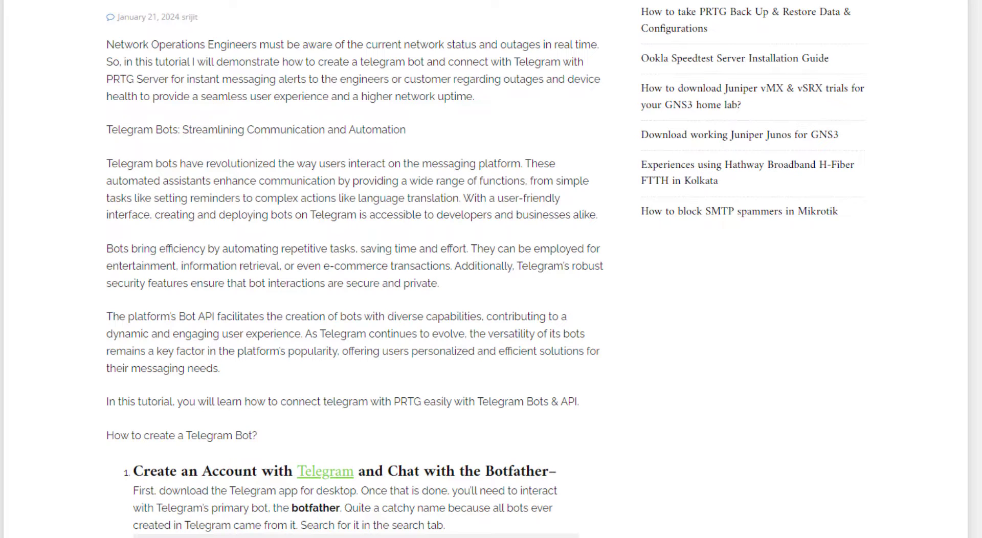
pyautogui.scroll(-2, 491, 269)
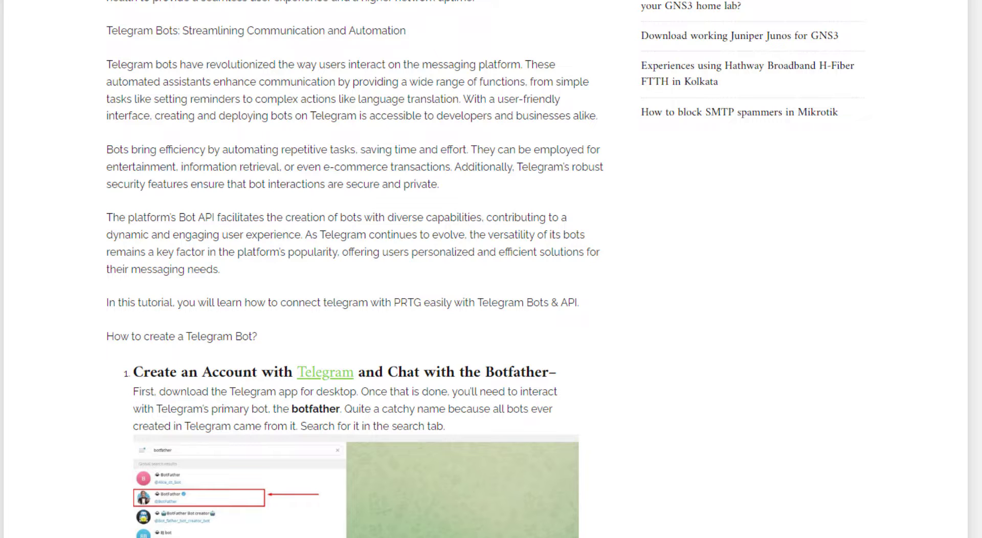
pyautogui.scroll(-1, 491, 268)
pyautogui.scroll(-15, 491, 269)
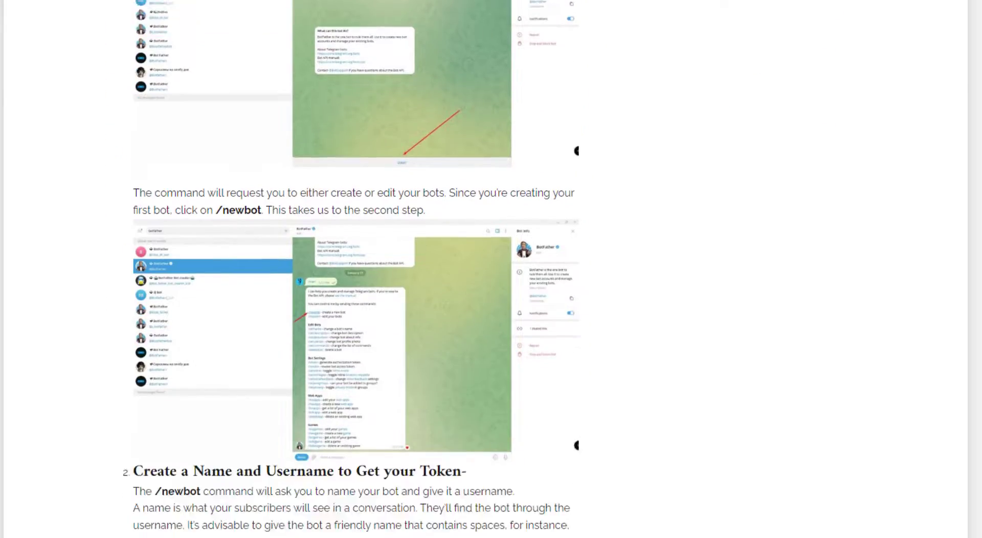
pyautogui.scroll(-8, 355, 269)
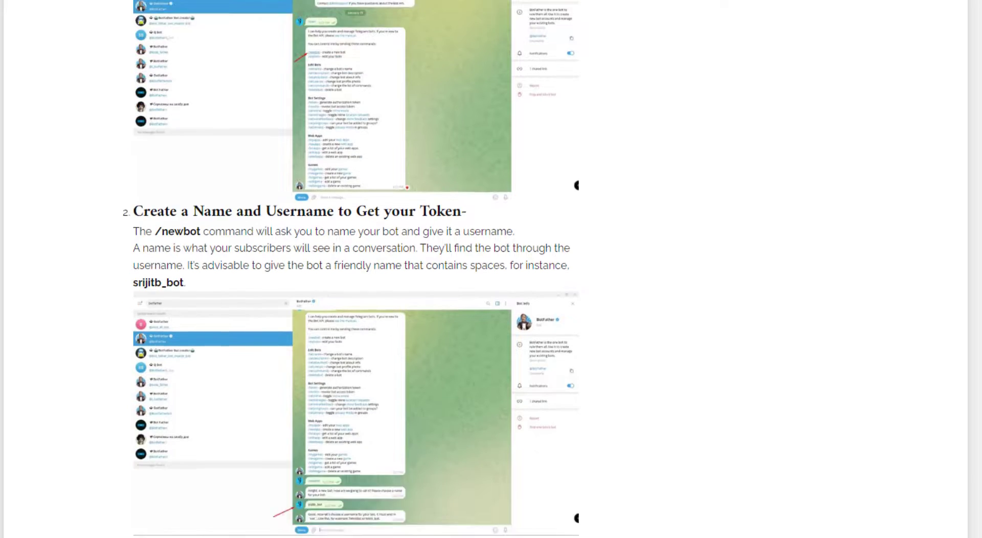
pyautogui.scroll(-10, 355, 269)
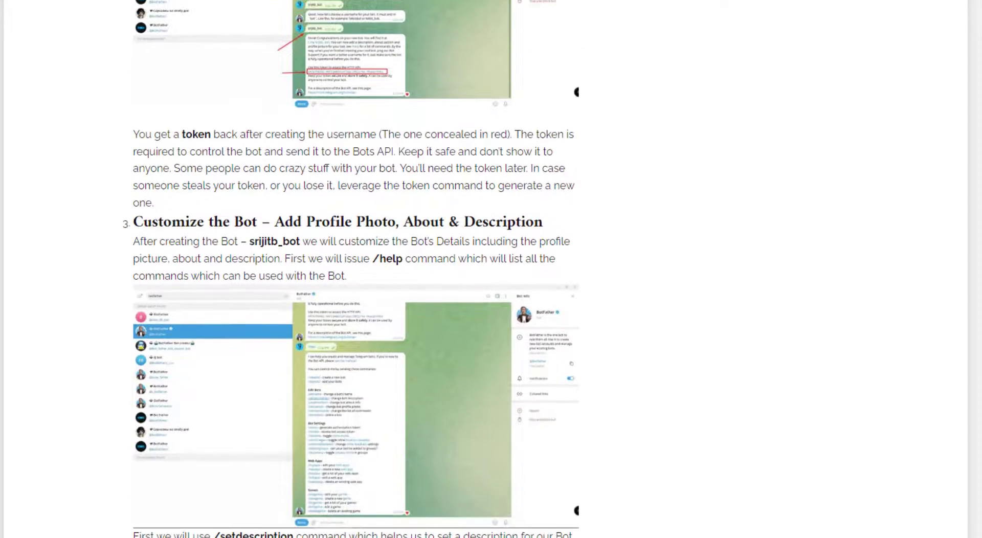
pyautogui.scroll(-9, 356, 269)
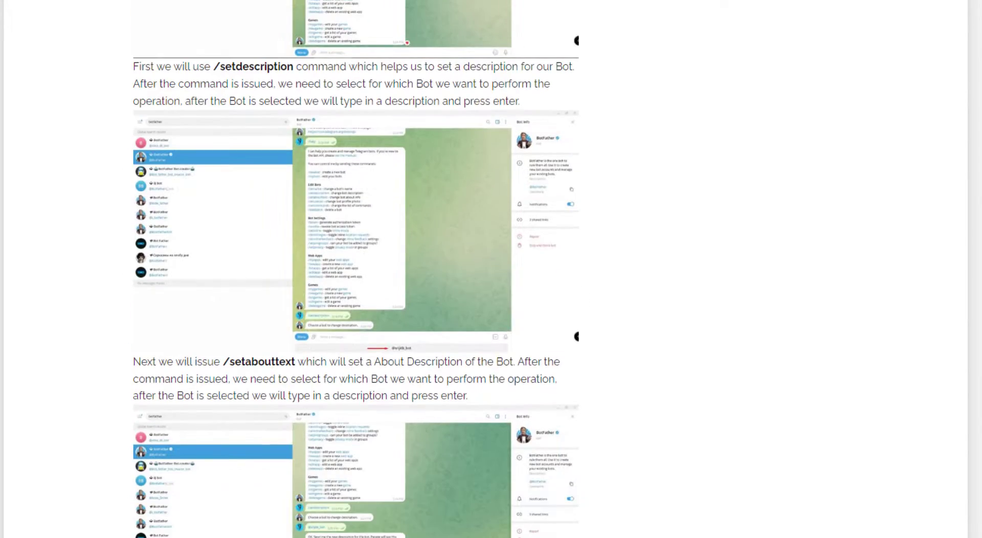
pyautogui.scroll(-6, 355, 269)
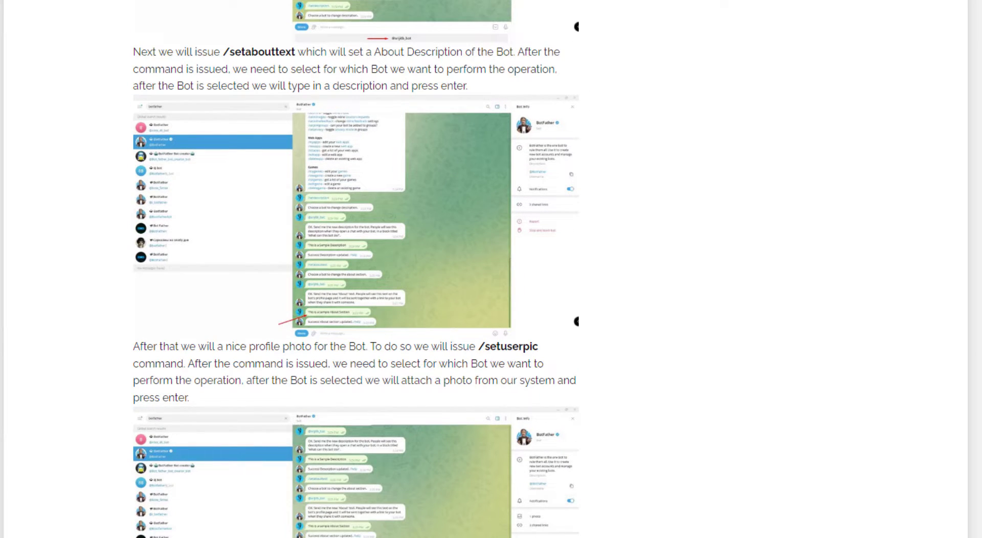
pyautogui.scroll(-3, 355, 269)
# Review the blog post's sections on getting the chat_id for a user or group and testing message delivery with the bot.
pyautogui.scroll(-13, 355, 269)
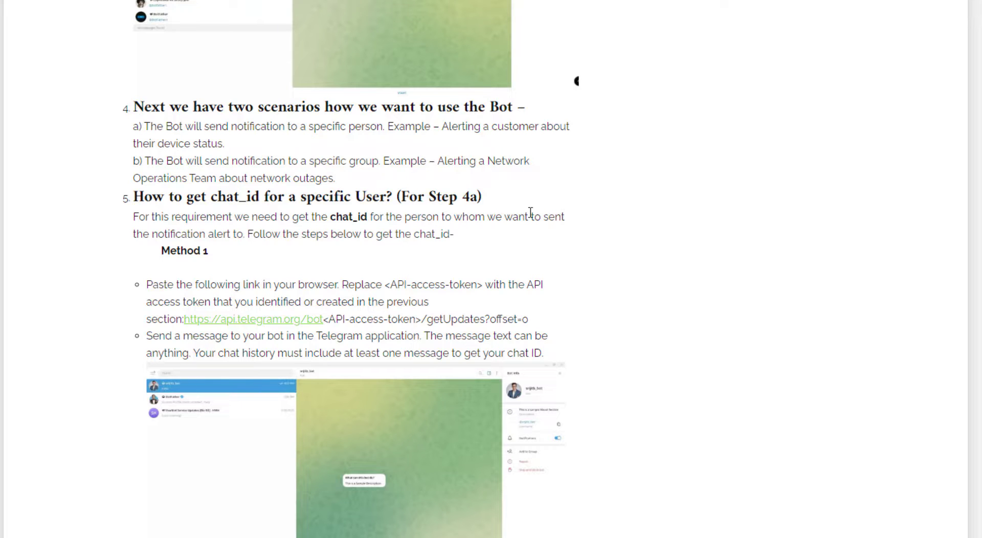
pyautogui.scroll(-15, 531, 212)
pyautogui.scroll(-12, 544, 304)
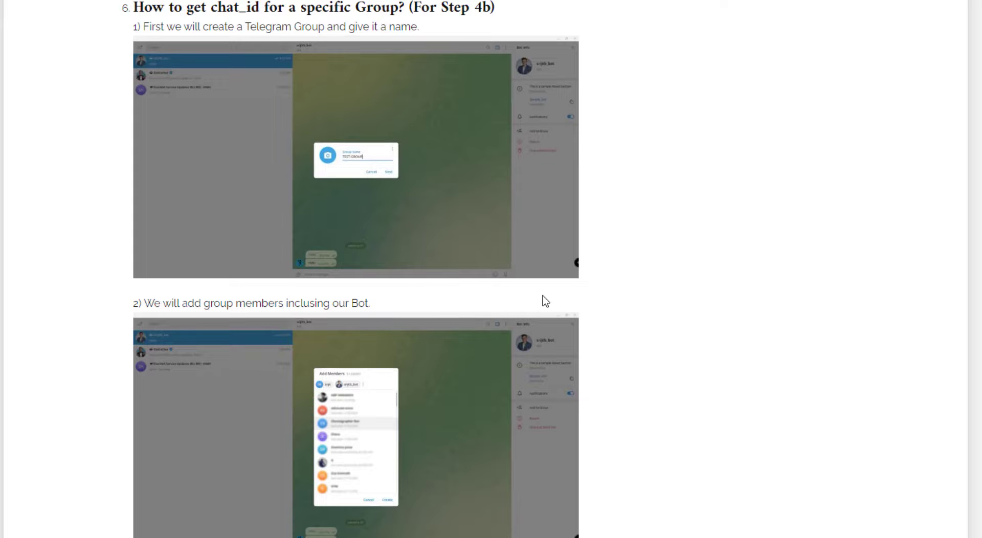
pyautogui.scroll(-10, 575, 314)
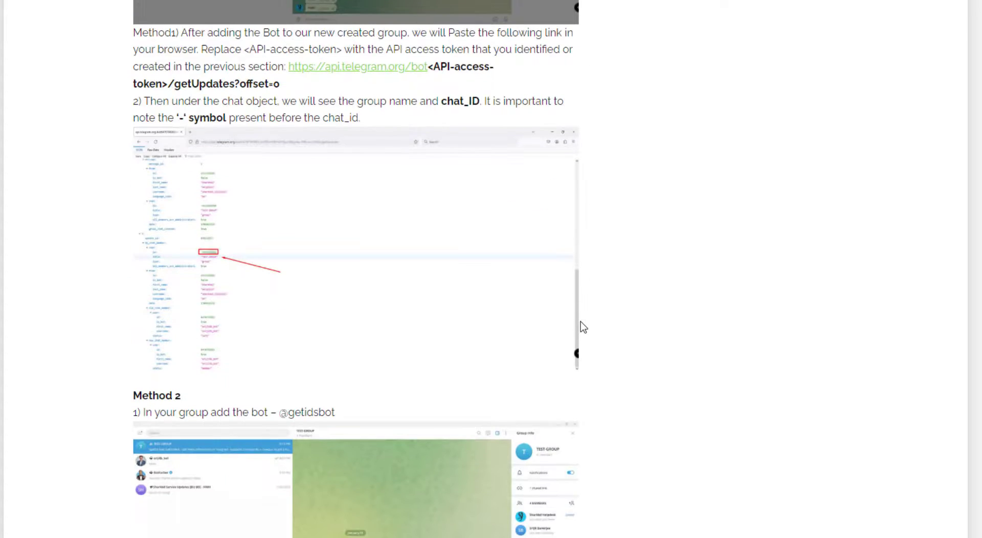
pyautogui.scroll(-4, 582, 328)
pyautogui.scroll(-2, 583, 328)
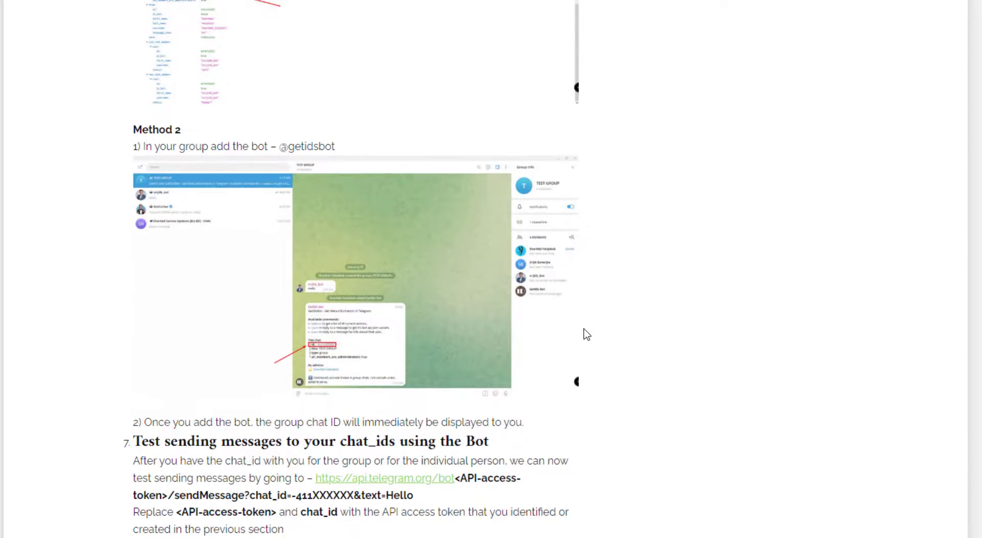
pyautogui.scroll(-5, 587, 335)
pyautogui.scroll(-4, 586, 337)
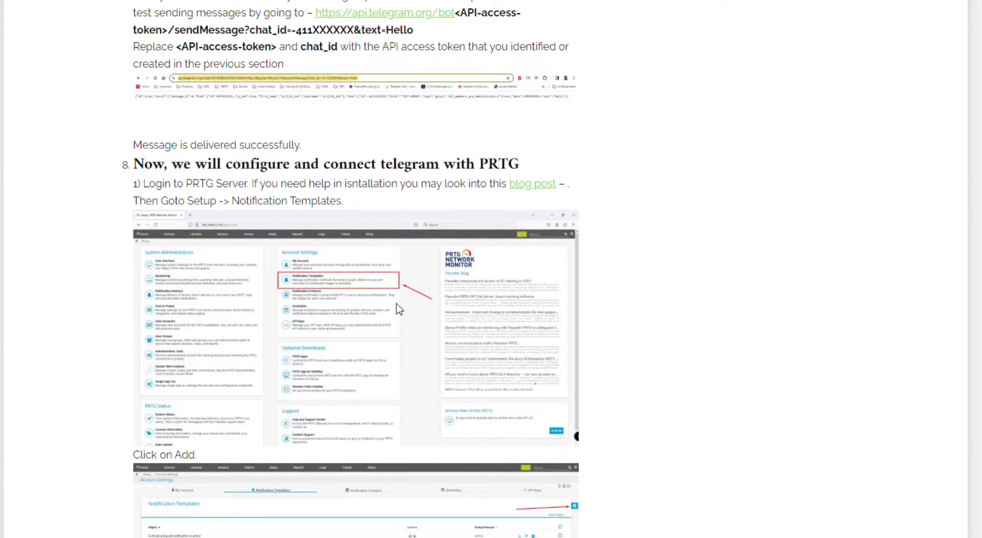
# Review the blog post's sections on configuring the PRTG notification template, simulating alerts, and attaching the template to groups, devices and sensors.
pyautogui.scroll(-3, 569, 306)
pyautogui.scroll(-8, 622, 313)
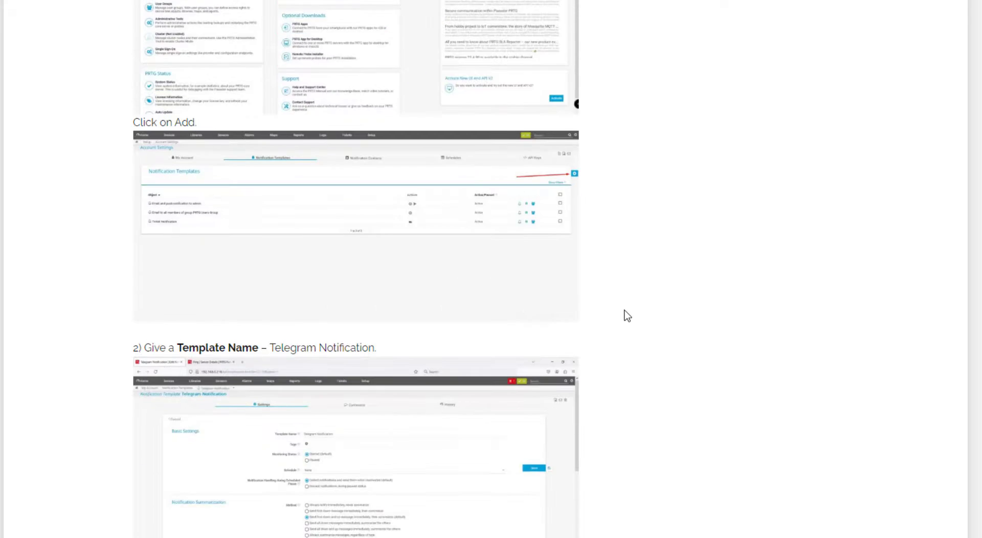
pyautogui.scroll(-3, 627, 318)
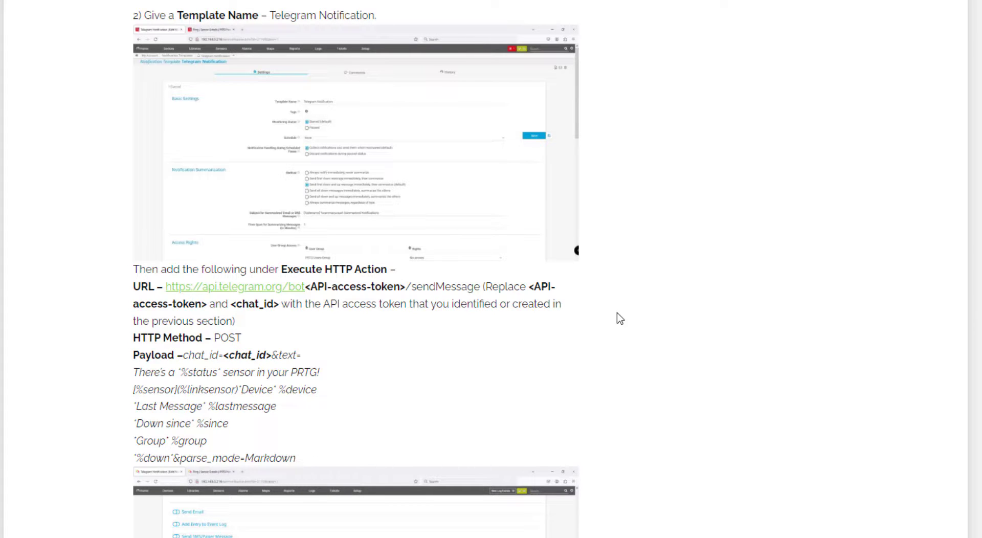
pyautogui.scroll(-8, 620, 319)
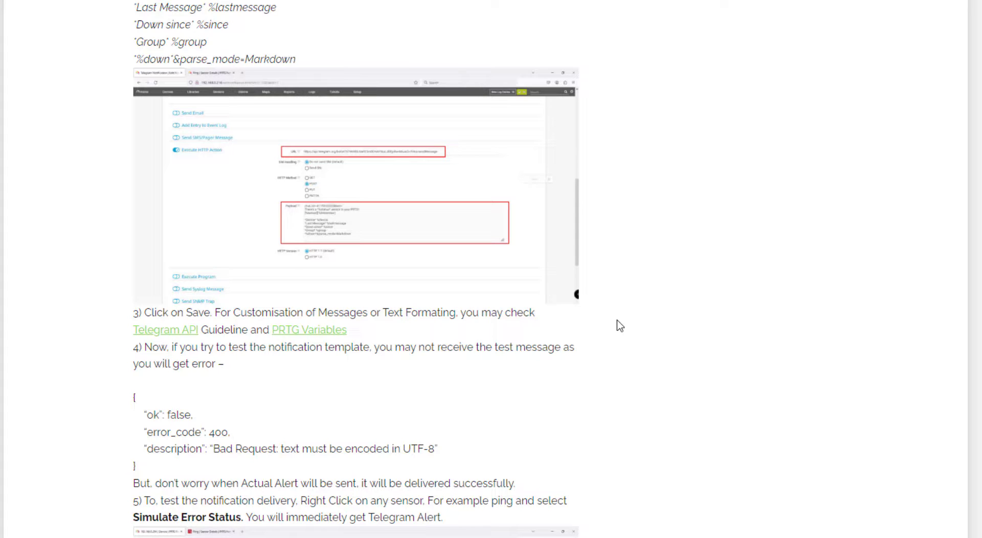
pyautogui.scroll(-3, 620, 326)
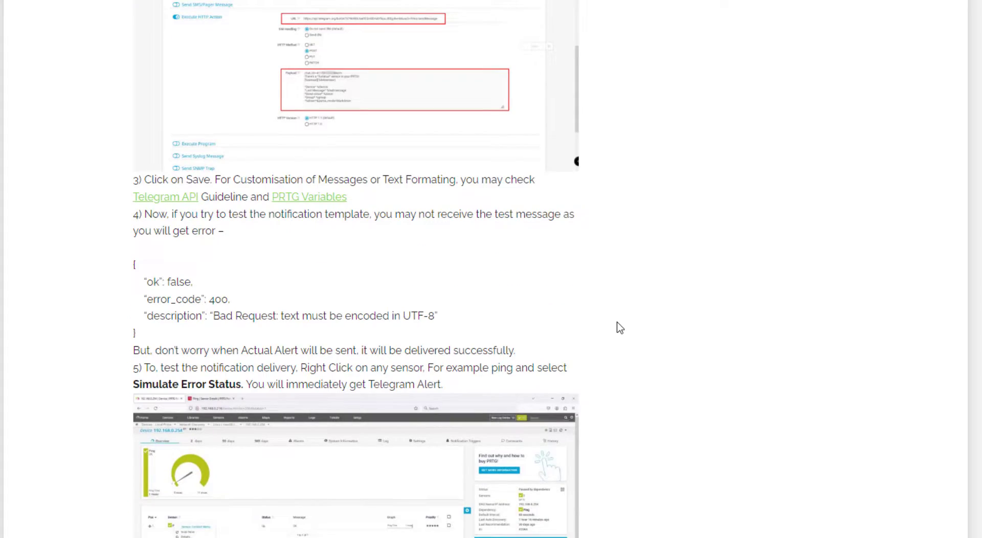
pyautogui.scroll(-3, 620, 328)
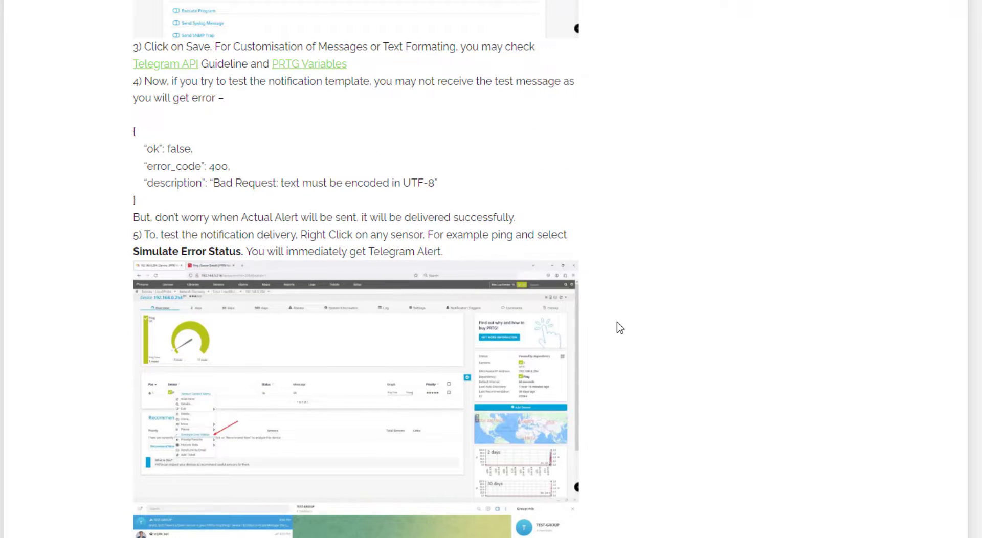
pyautogui.scroll(-3, 620, 327)
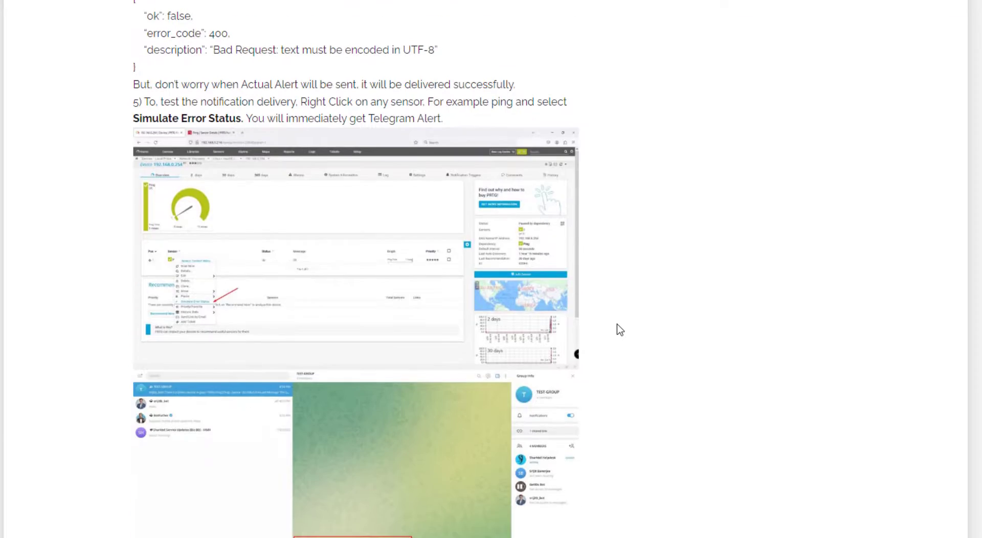
pyautogui.scroll(-3, 620, 330)
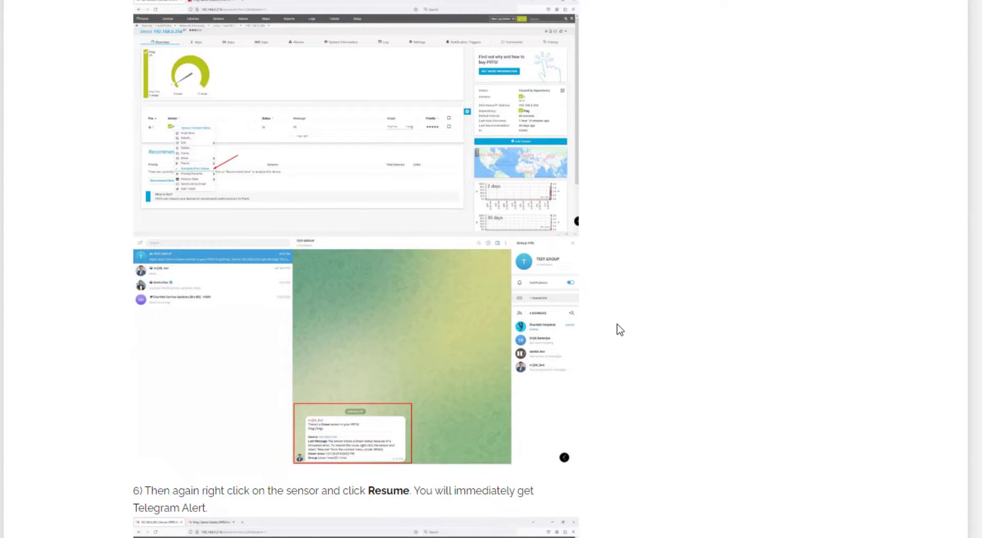
pyautogui.scroll(-3, 413, 324)
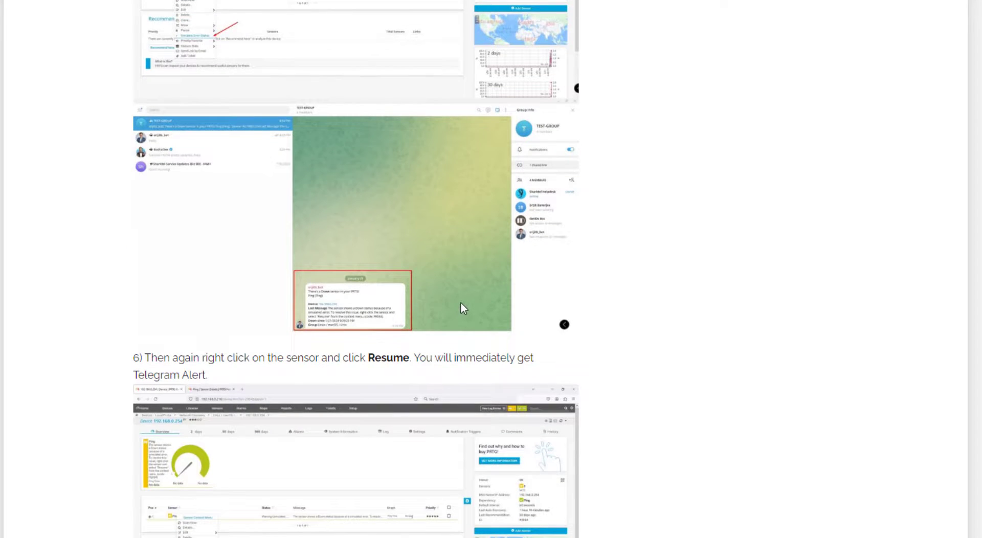
pyautogui.scroll(-9, 463, 300)
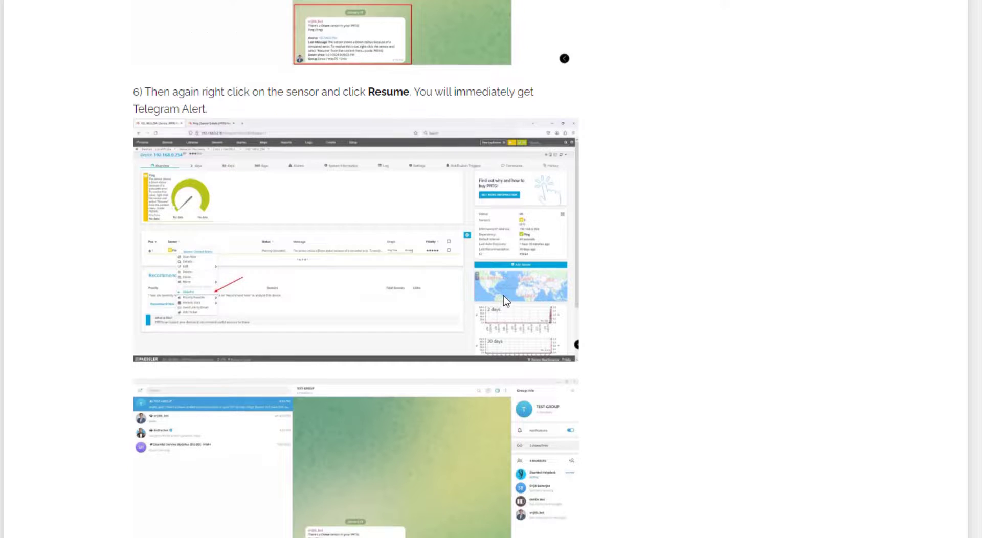
pyautogui.scroll(-3, 515, 301)
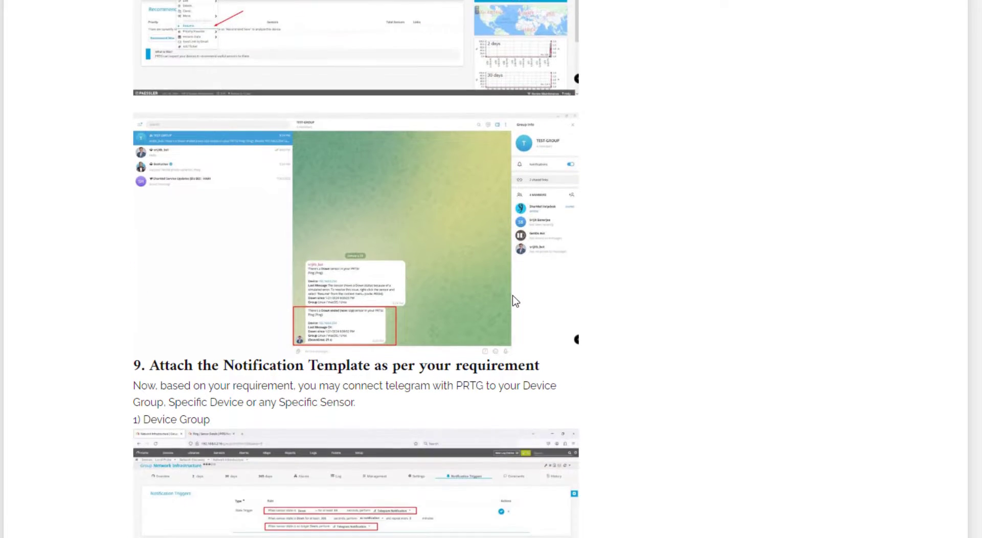
pyautogui.scroll(-6, 620, 284)
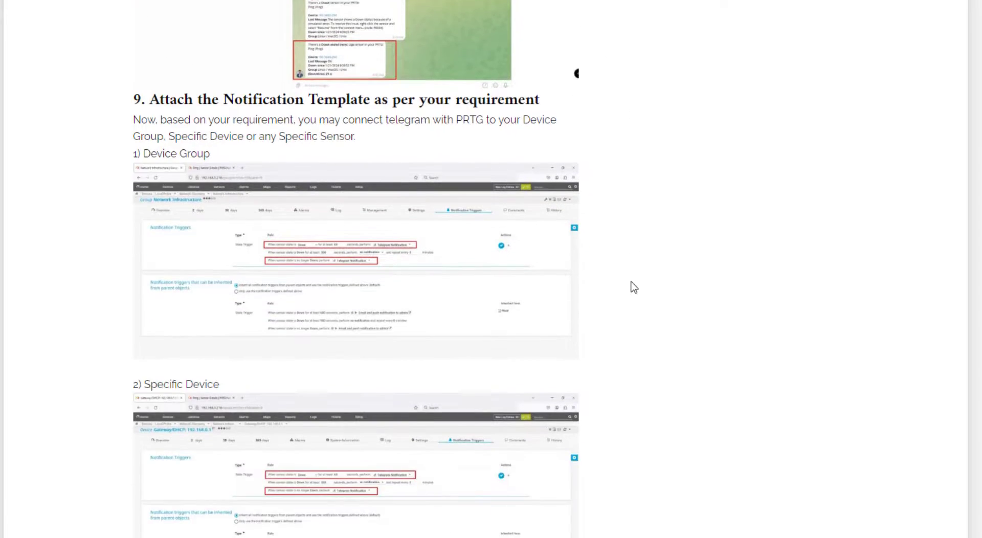
pyautogui.scroll(-4, 638, 279)
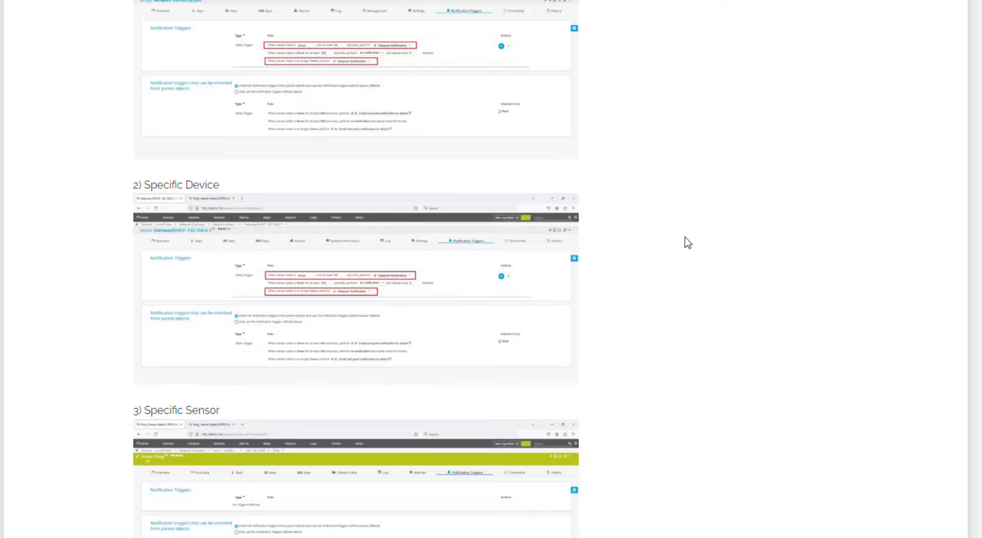
pyautogui.scroll(-5, 688, 243)
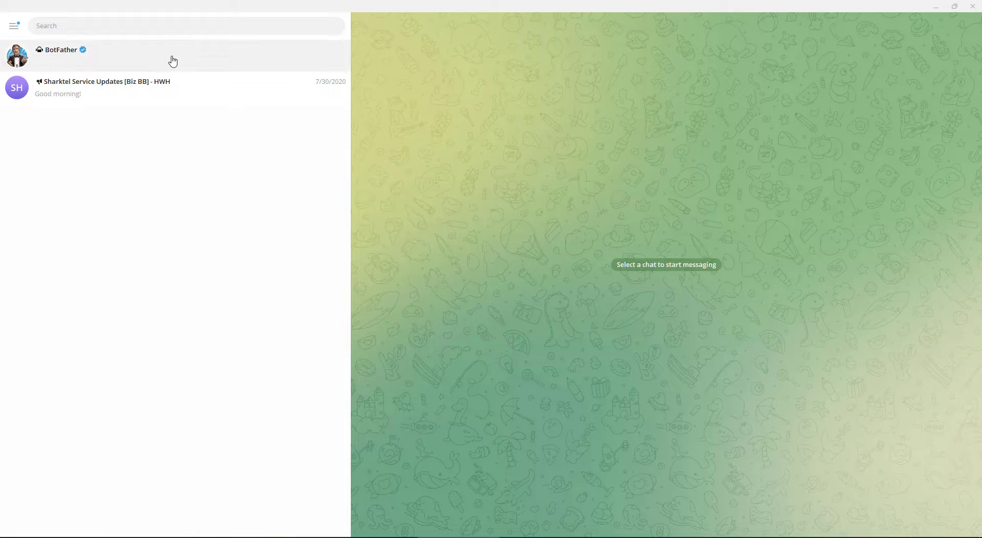
# In Telegram, open the BotFather chat and send the /start command.
pyautogui.click(96, 58)
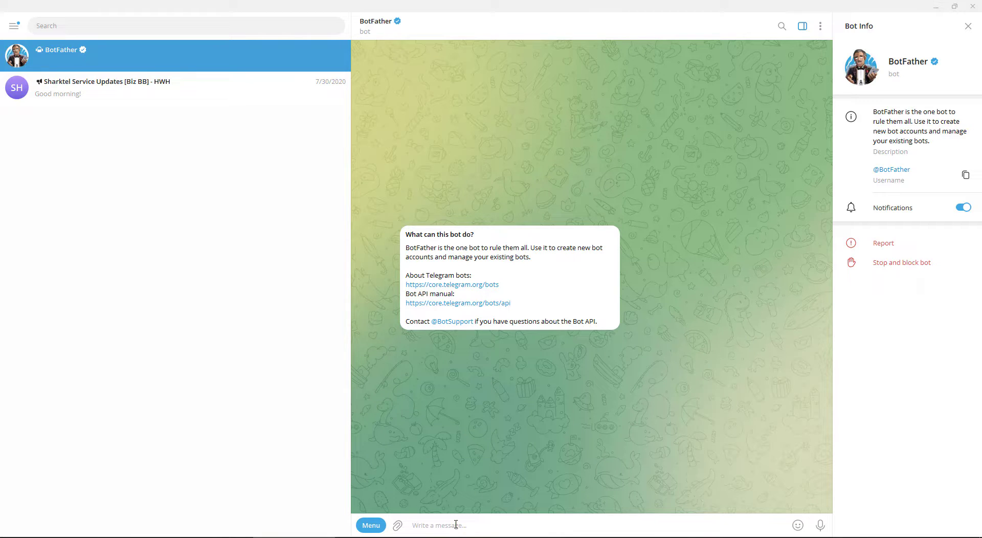
pyautogui.write('/start')
pyautogui.press('Return')
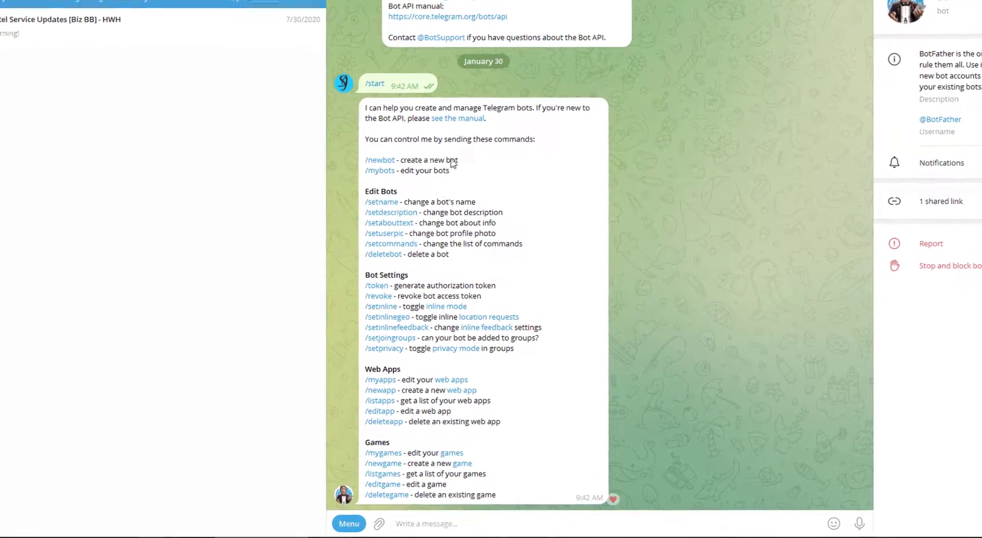
# Start creating a bot with BotFather's /newbot command and name it srijitb_bot.
pyautogui.moveTo(460, 175); pyautogui.dragTo(406, 174)
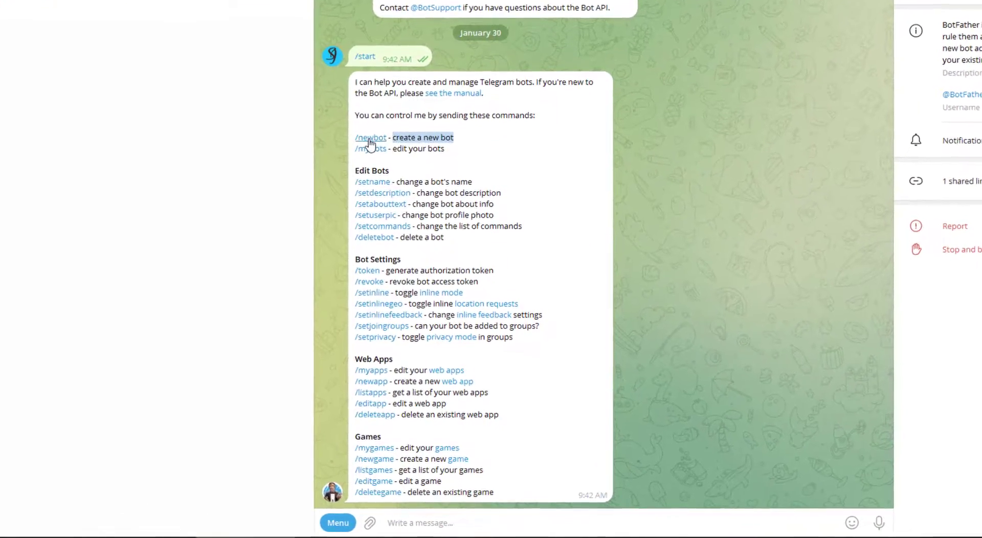
pyautogui.doubleClick(374, 147)
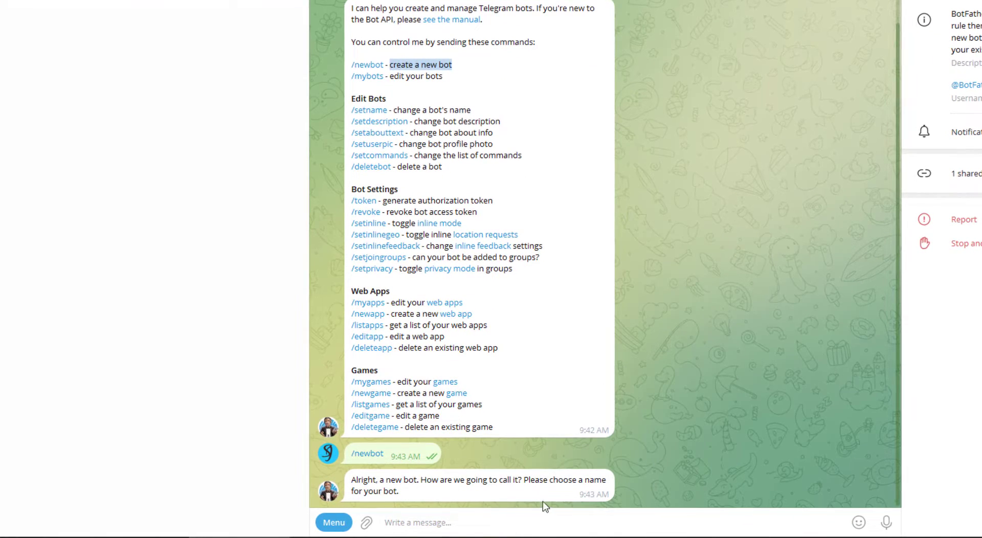
pyautogui.click(438, 520)
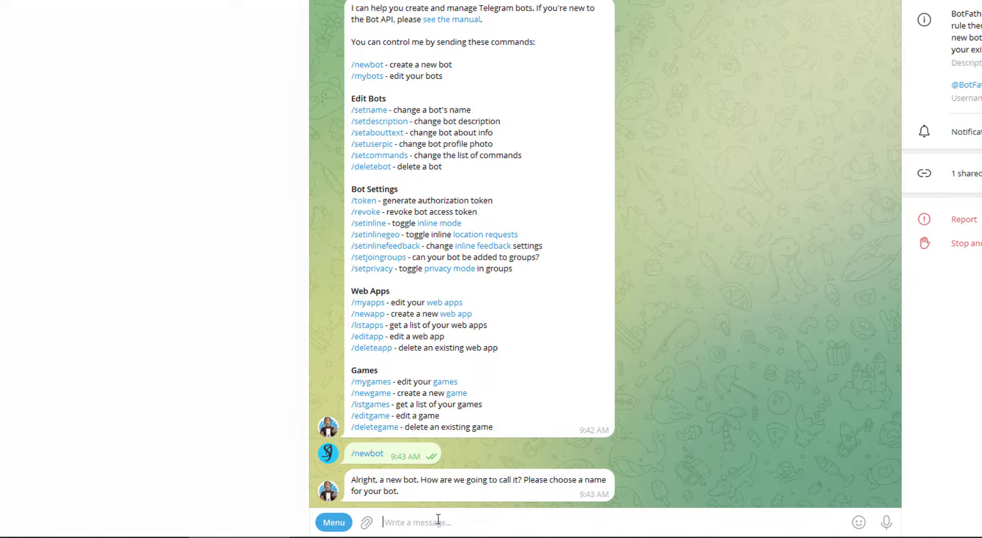
pyautogui.write('sri')
pyautogui.write('jitb_bot')
pyautogui.press('Return')
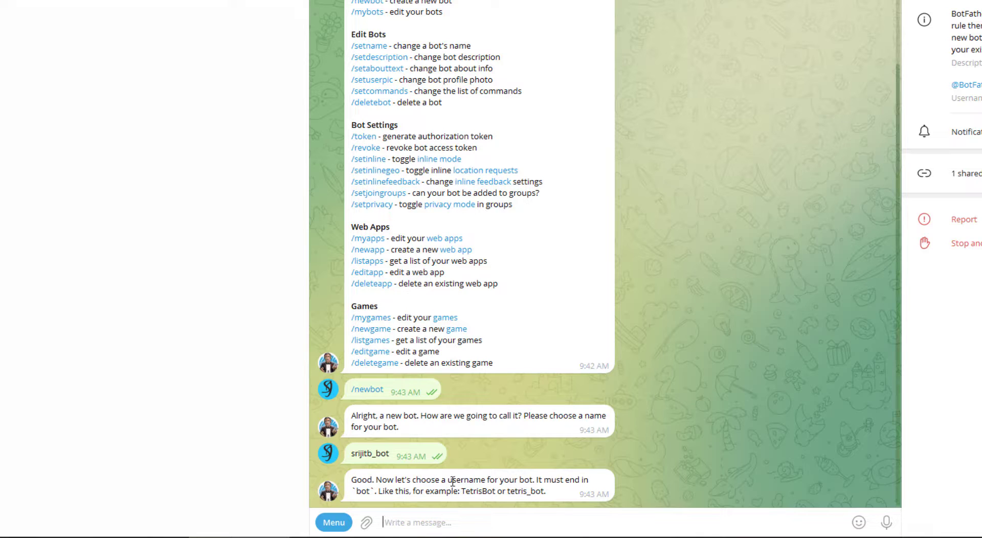
# Try to register srijit_bot as the new bot's username.
pyautogui.moveTo(448, 481); pyautogui.dragTo(484, 480)
pyautogui.click(454, 522)
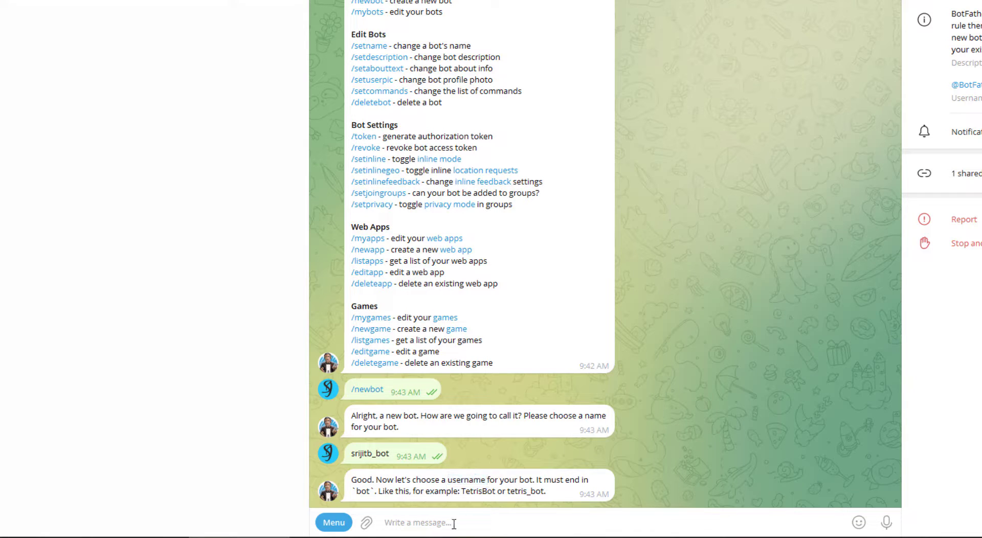
pyautogui.write('srijit_bot')
pyautogui.press('Return')
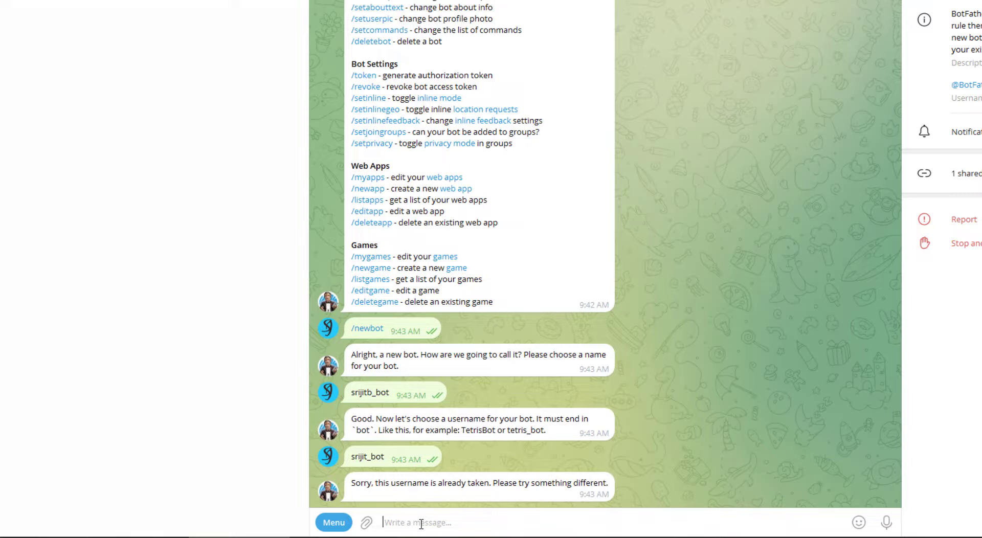
# Register srijitdemo_bot as the new bot's username and highlight the HTTP API token in BotFather's reply.
pyautogui.write('srijitdemo_bot')
pyautogui.press('Return')
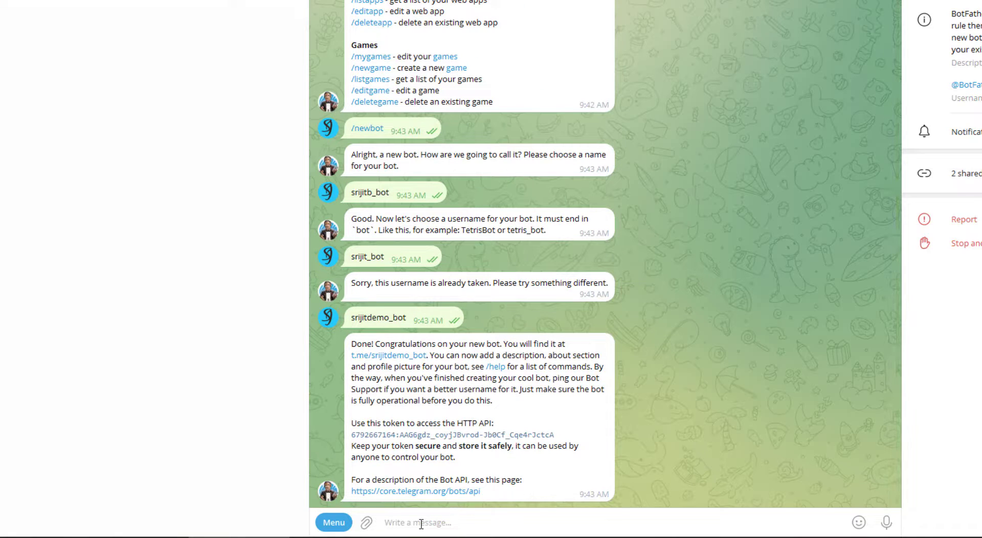
pyautogui.doubleClick(436, 356)
pyautogui.moveTo(352, 423); pyautogui.dragTo(518, 441)
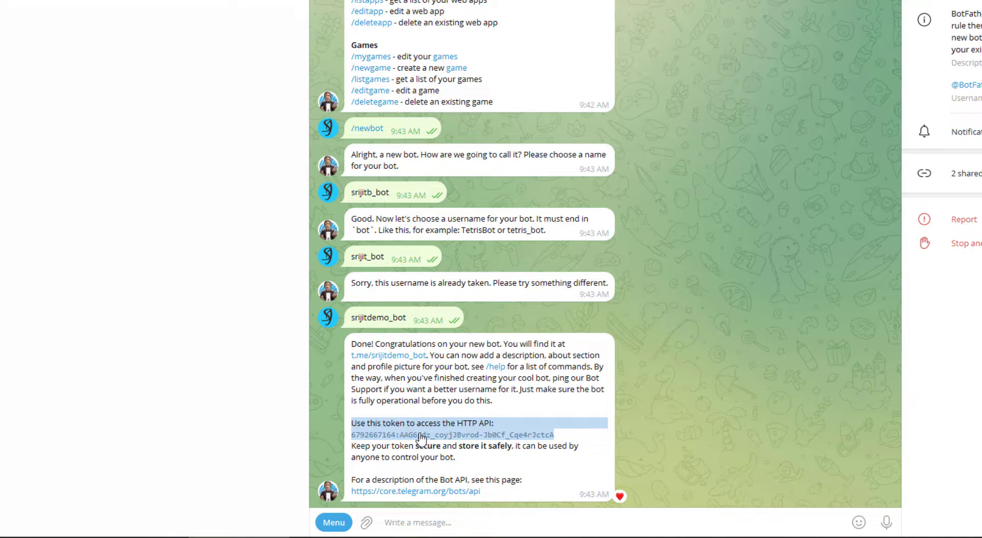
pyautogui.click(514, 462)
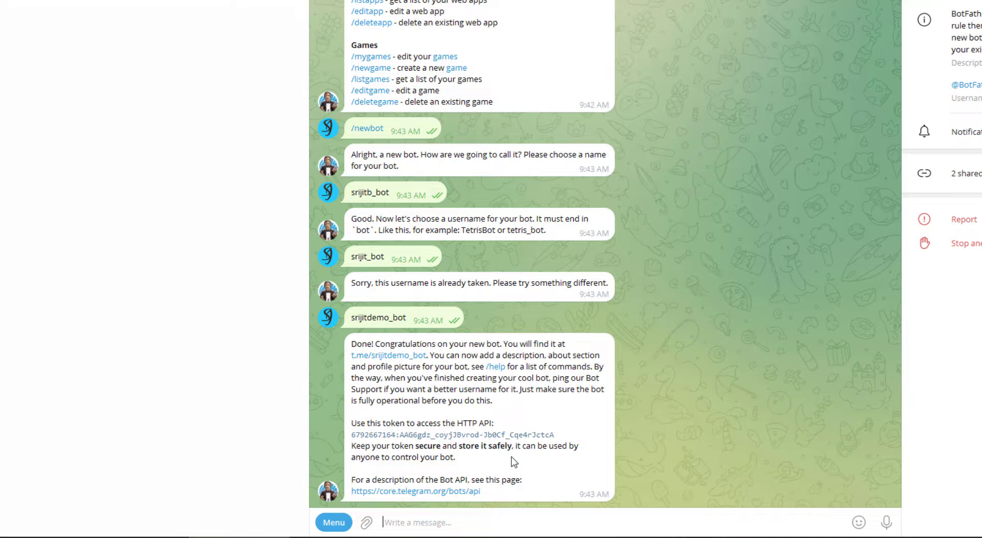
pyautogui.doubleClick(504, 456)
pyautogui.click(496, 367)
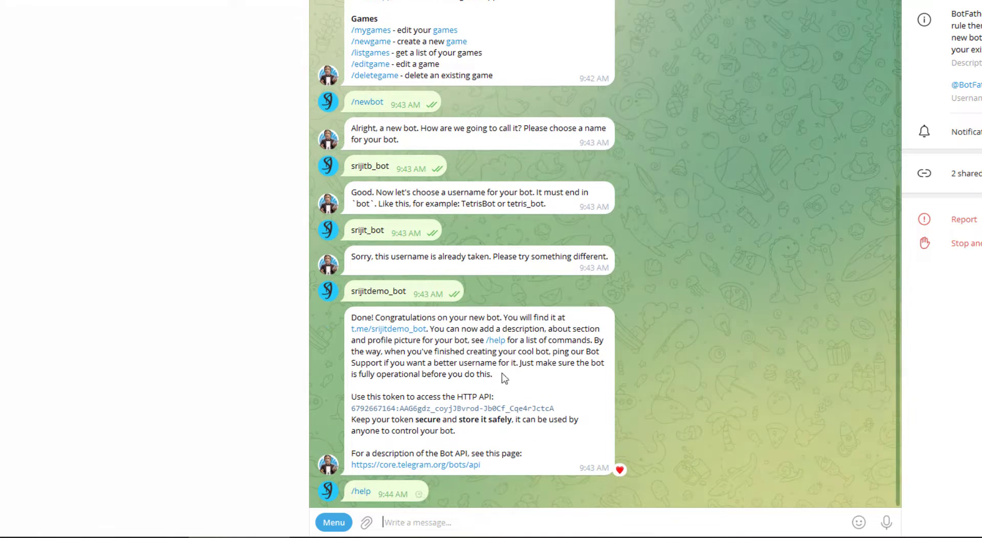
pyautogui.doubleClick(495, 490)
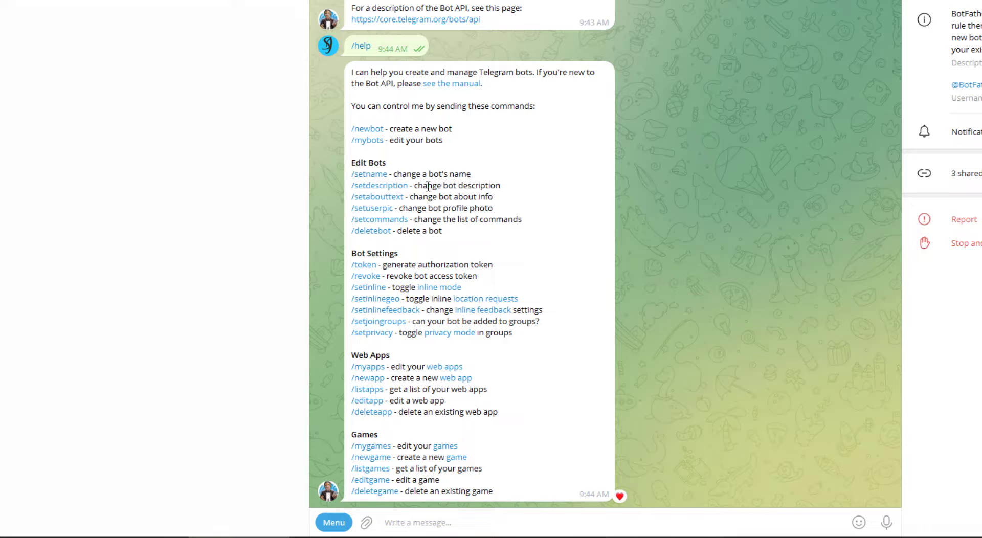
pyautogui.moveTo(424, 186); pyautogui.dragTo(490, 186)
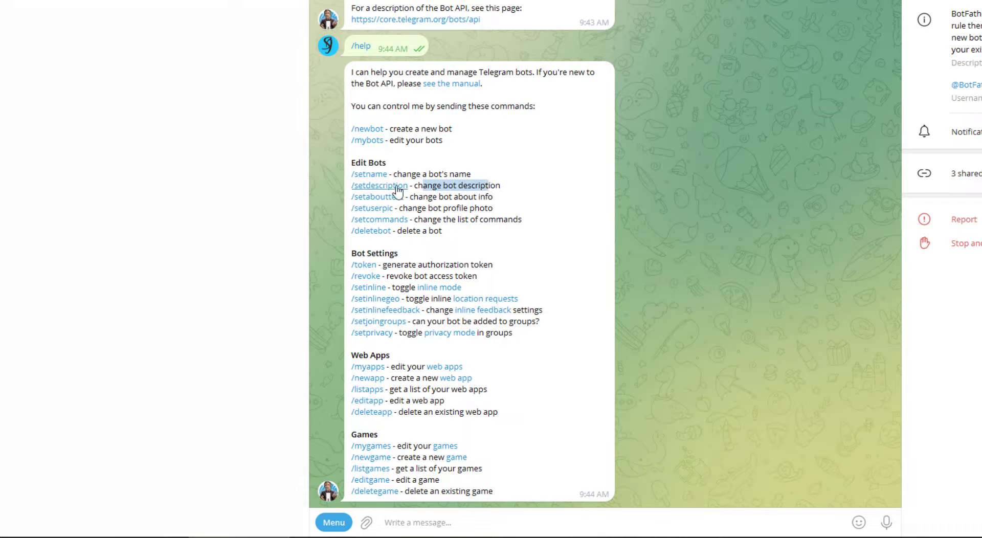
pyautogui.click(376, 186)
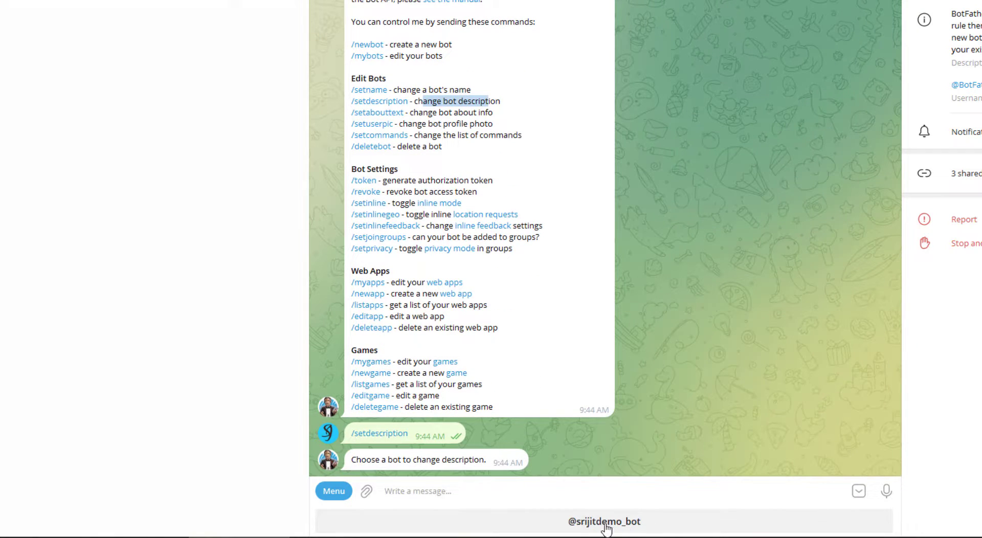
pyautogui.click(580, 526)
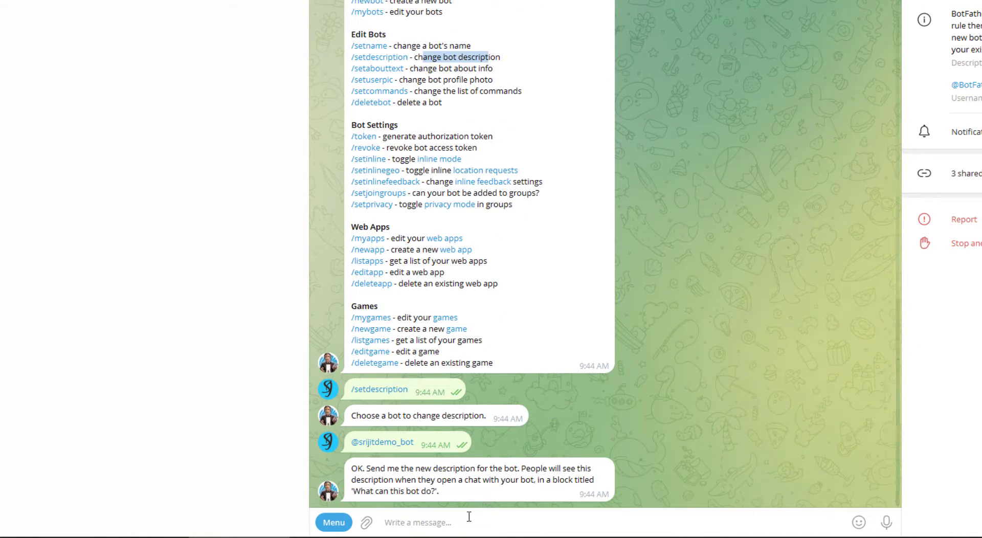
pyautogui.click(469, 516)
pyautogui.write('This')
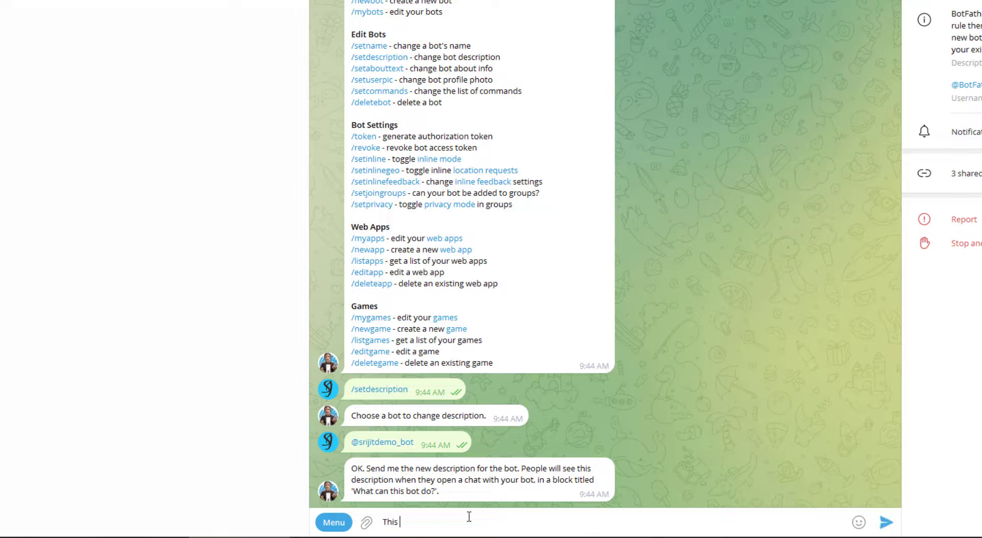
pyautogui.write(' is a Demo Bot for Tutorial')
pyautogui.press('Return')
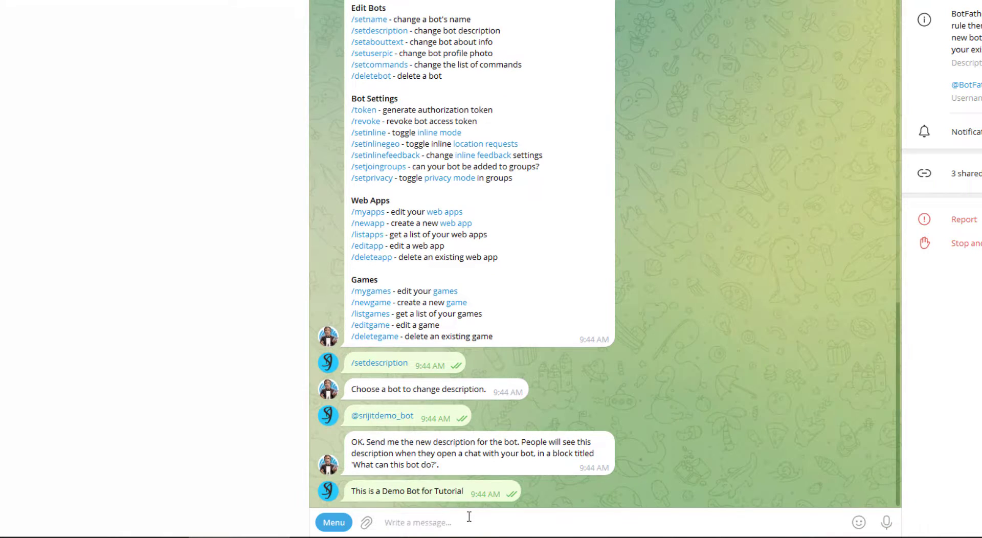
# Request the /help list again and start changing a bot's about section with /setabouttext.
pyautogui.click(474, 491)
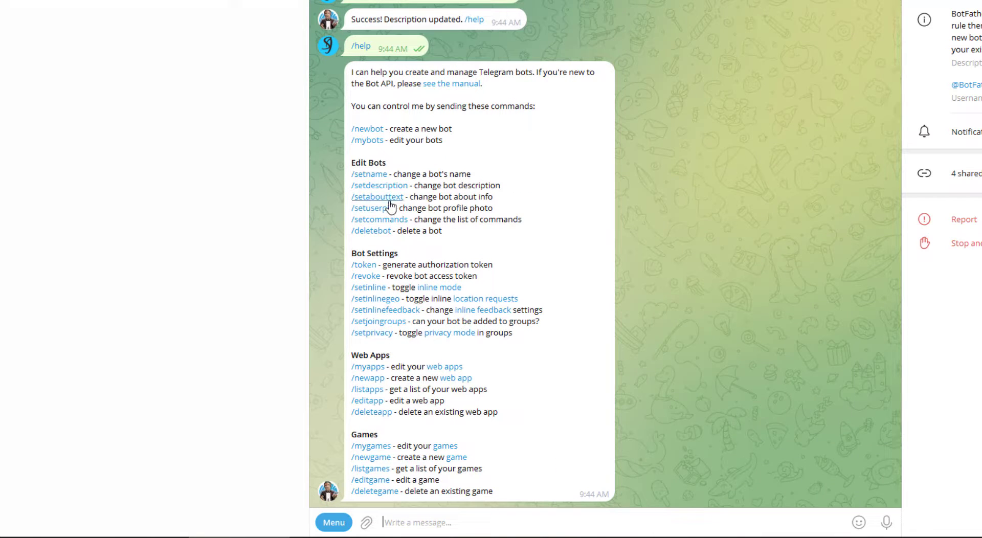
pyautogui.click(387, 198)
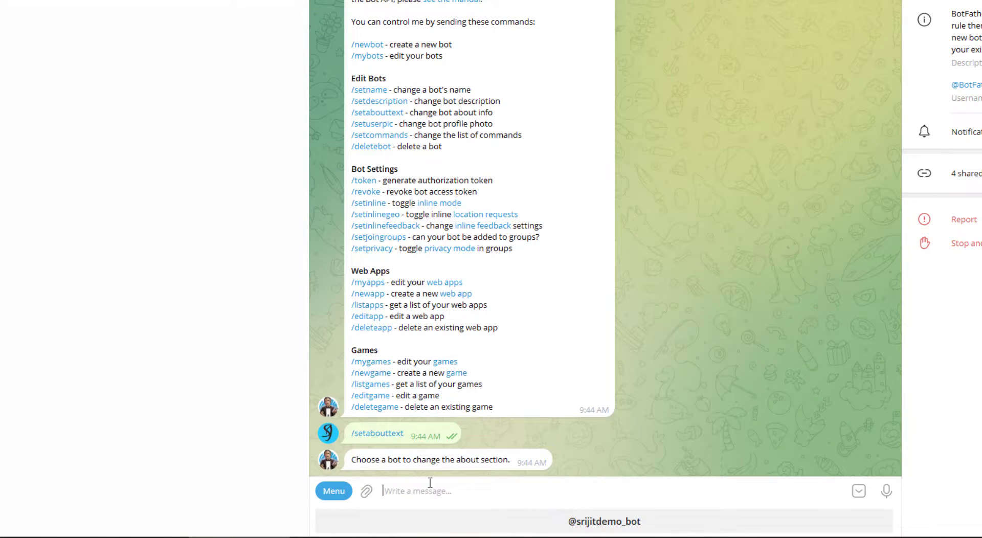
pyautogui.write('Hello')
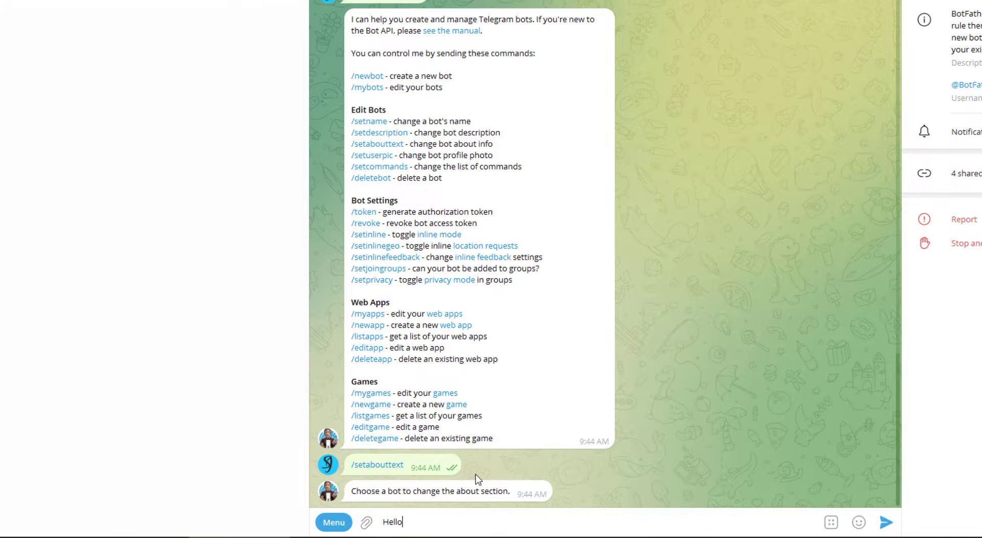
pyautogui.write(' Wor')
pyautogui.press('BackSpace')
pyautogui.press('BackSpace')
pyautogui.press('BackSpace')
pyautogui.press('BackSpace')
pyautogui.press('BackSpace')
pyautogui.press('BackSpace')
pyautogui.press('BackSpace')
pyautogui.press('BackSpace')
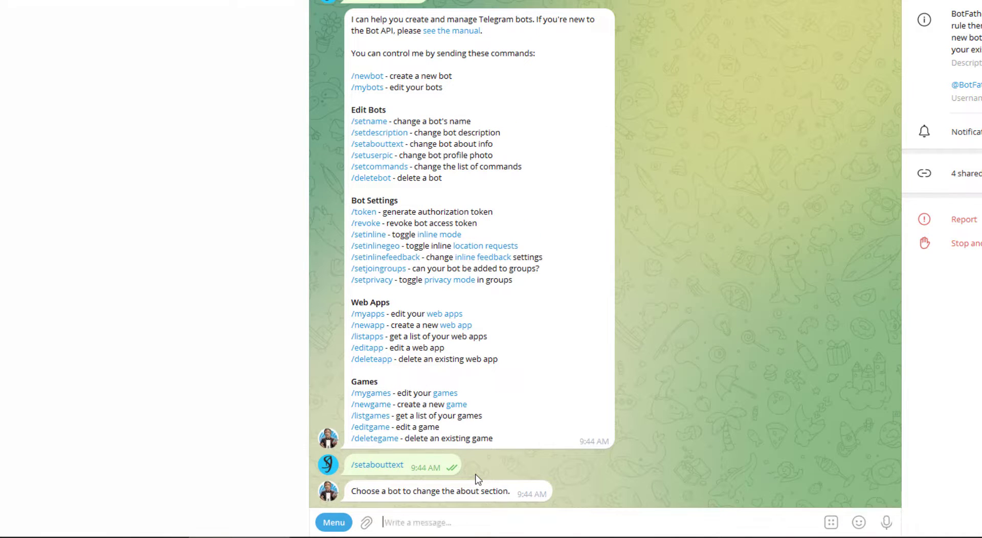
pyautogui.click(377, 465)
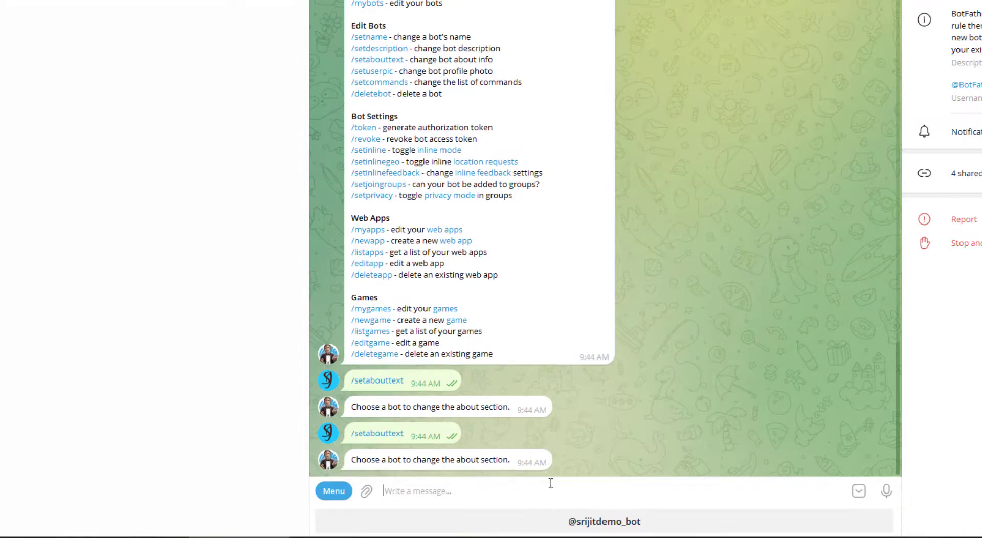
pyautogui.click(572, 522)
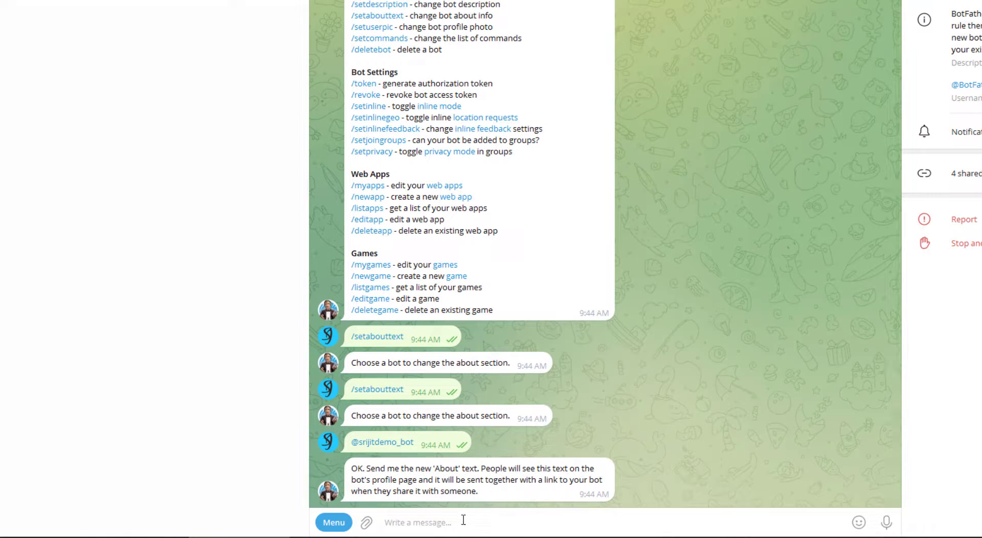
pyautogui.write('Hello Worl')
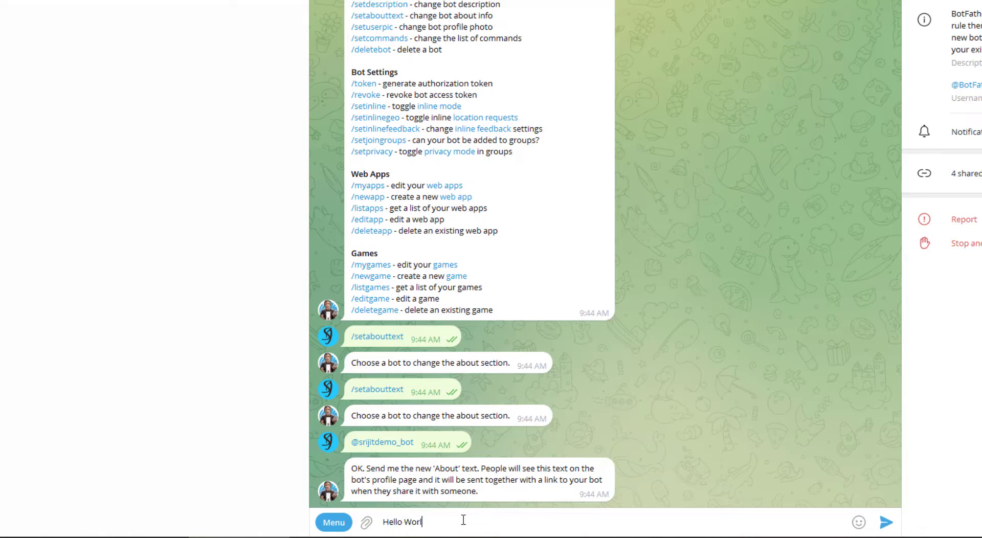
pyautogui.write('d!')
pyautogui.press('Return')
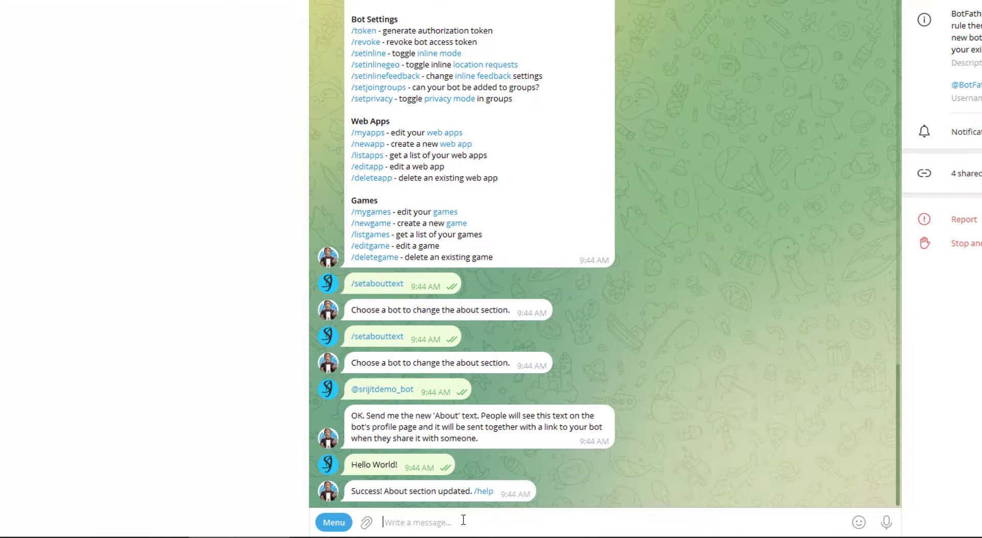
pyautogui.click(484, 492)
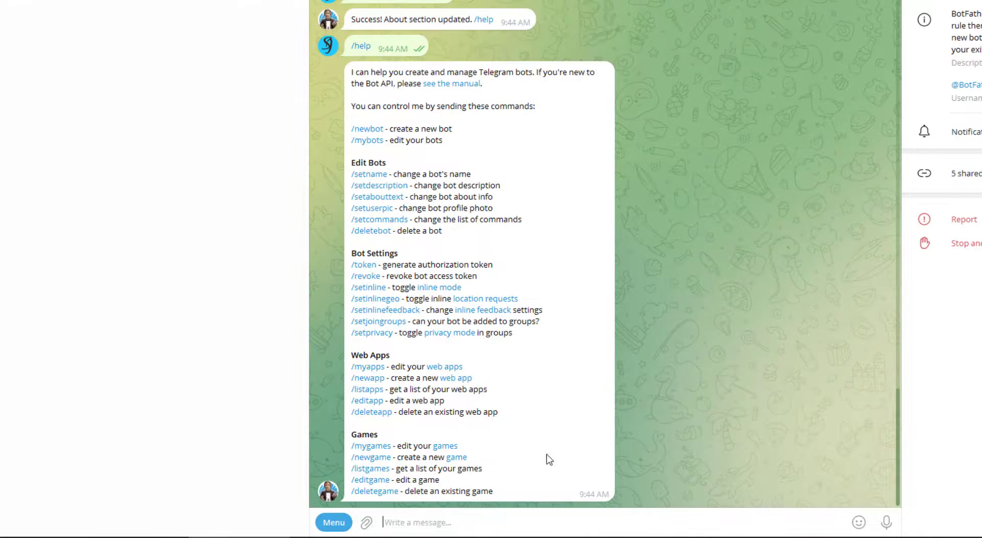
pyautogui.click(379, 210)
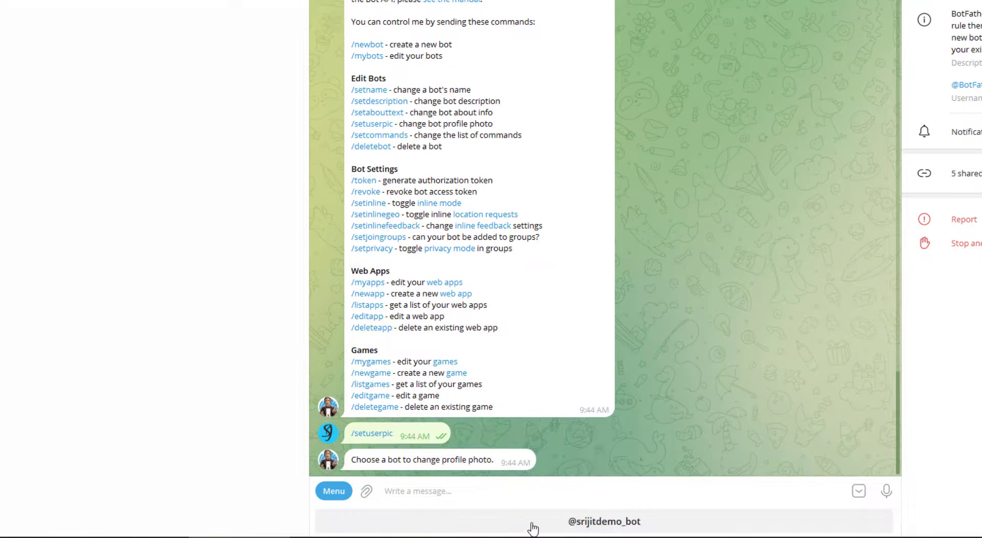
pyautogui.click(599, 528)
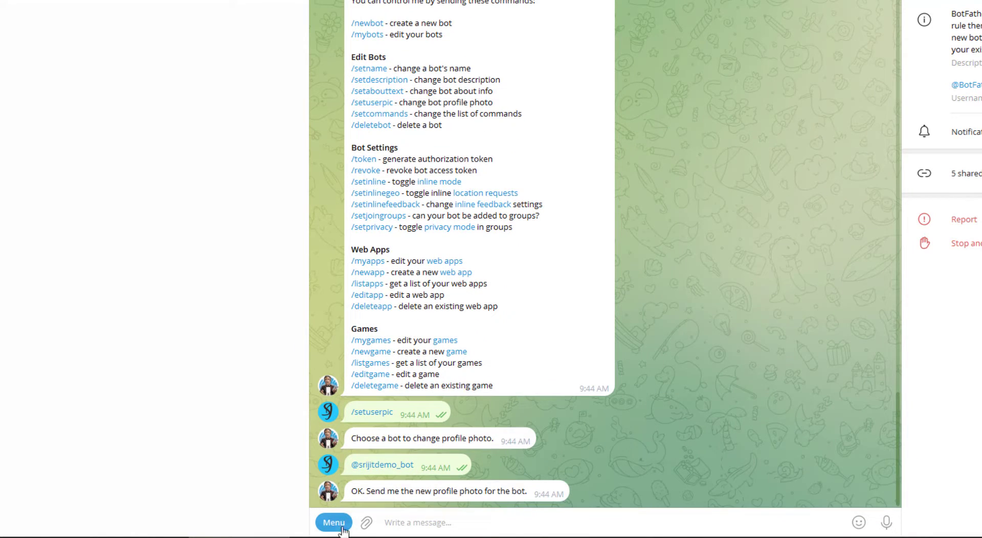
pyautogui.click(366, 522)
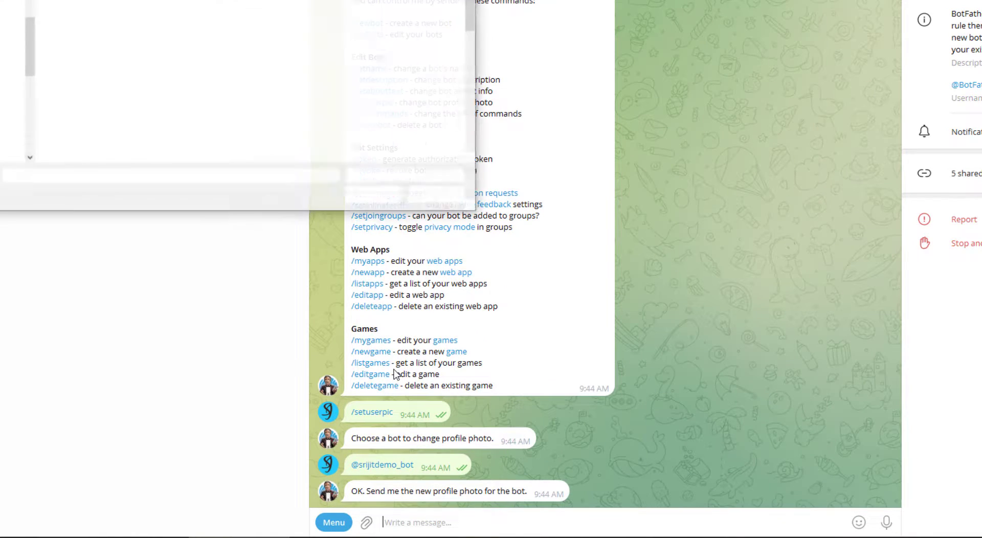
pyautogui.doubleClick(289, 80)
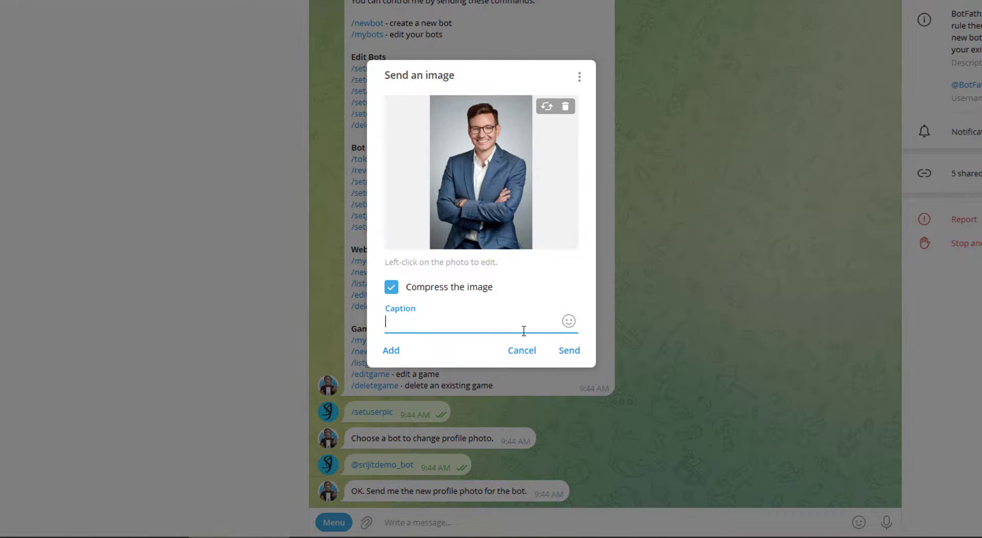
pyautogui.click(569, 351)
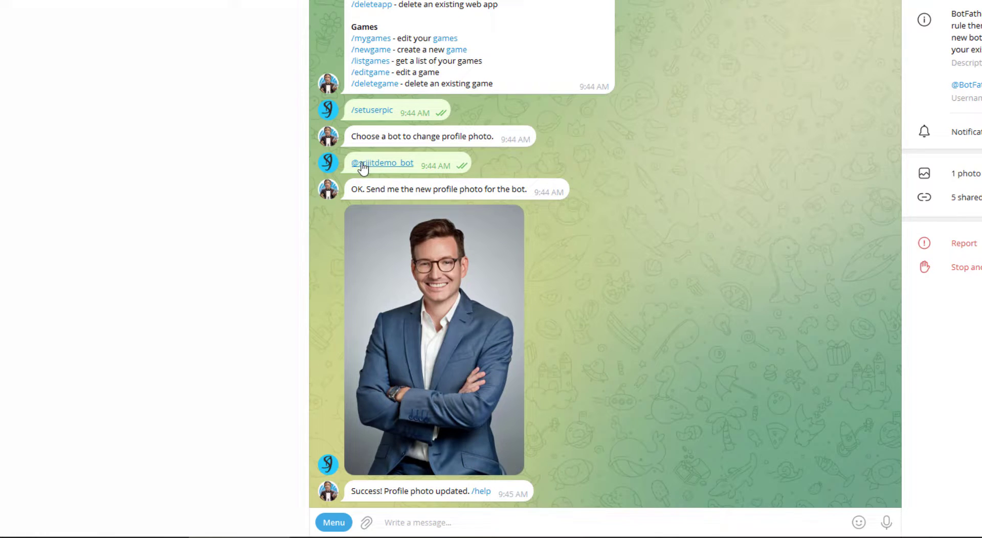
pyautogui.doubleClick(401, 165)
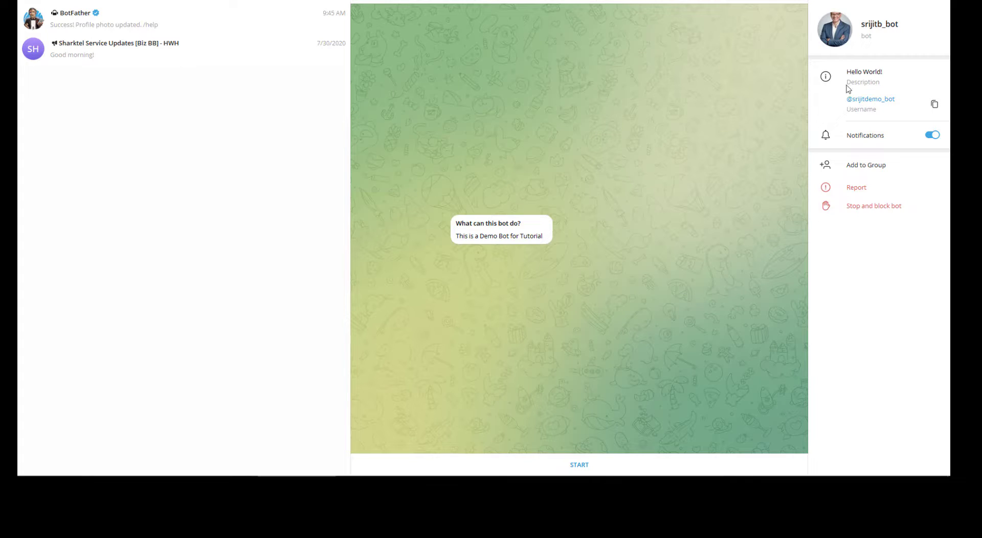
pyautogui.moveTo(846, 74); pyautogui.dragTo(890, 74)
pyautogui.tripleClick(461, 233)
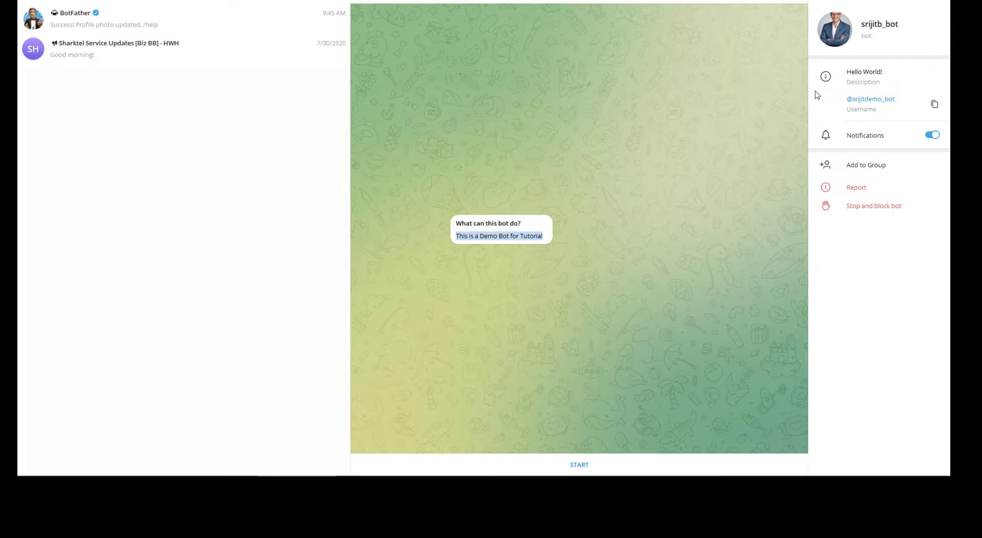
pyautogui.click(841, 31)
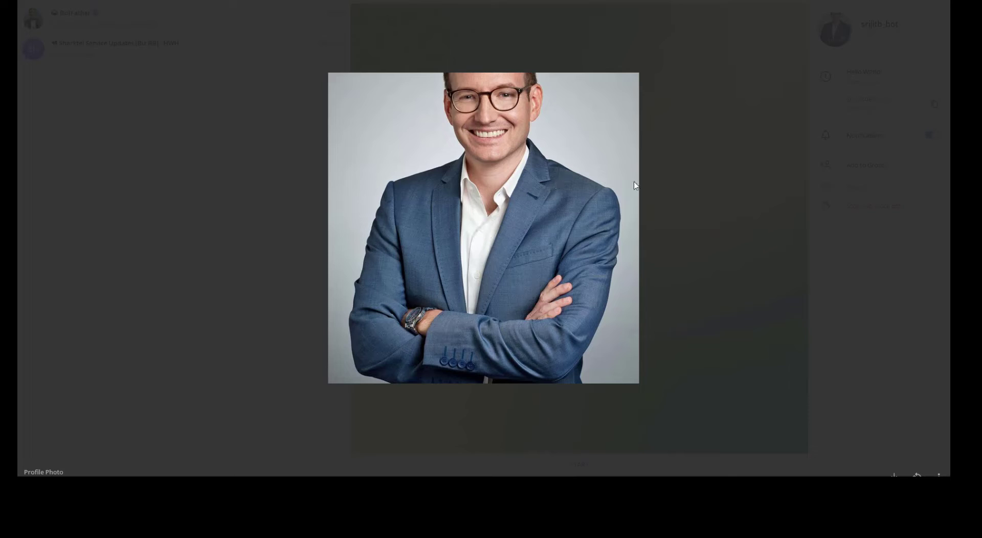
pyautogui.click(726, 181)
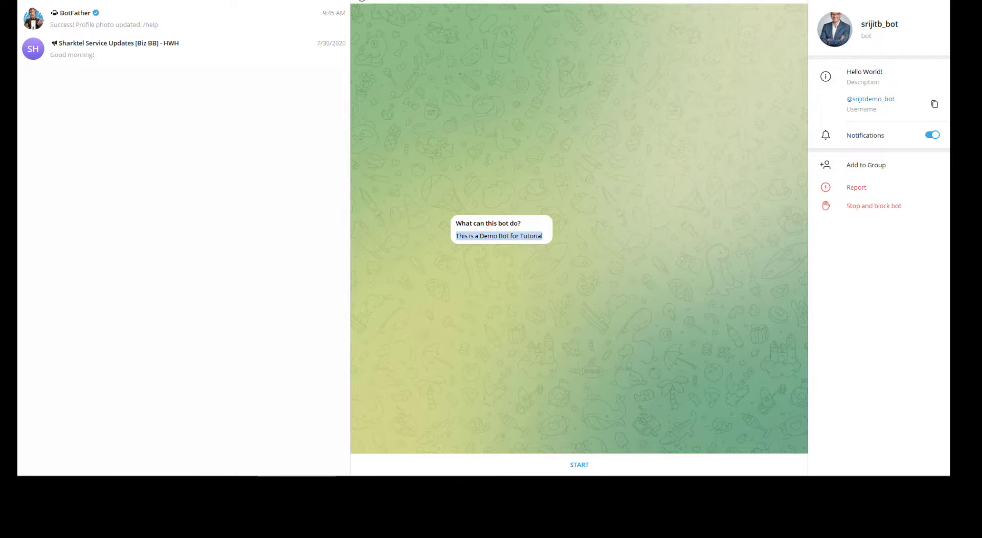
pyautogui.click(364, 2)
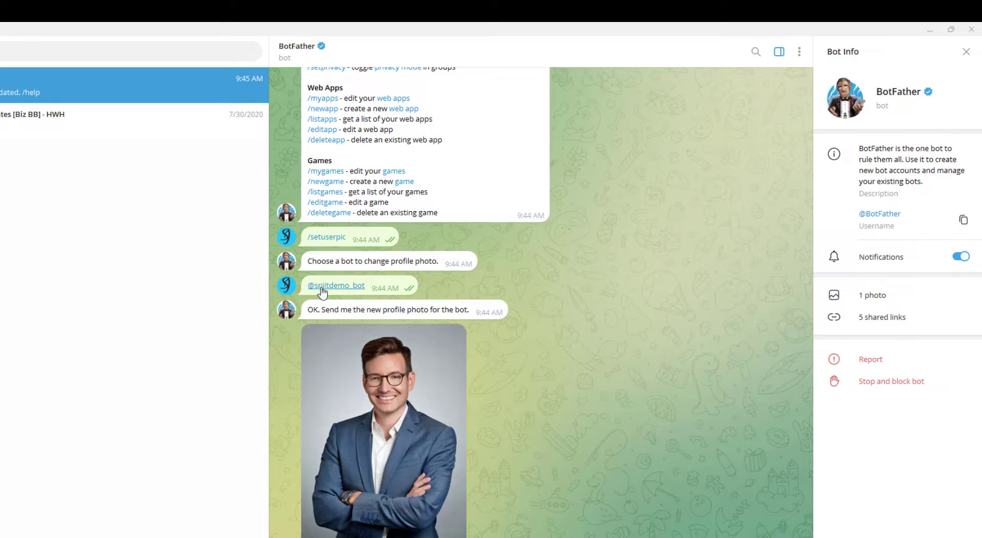
pyautogui.doubleClick(363, 295)
pyautogui.moveTo(368, 272)
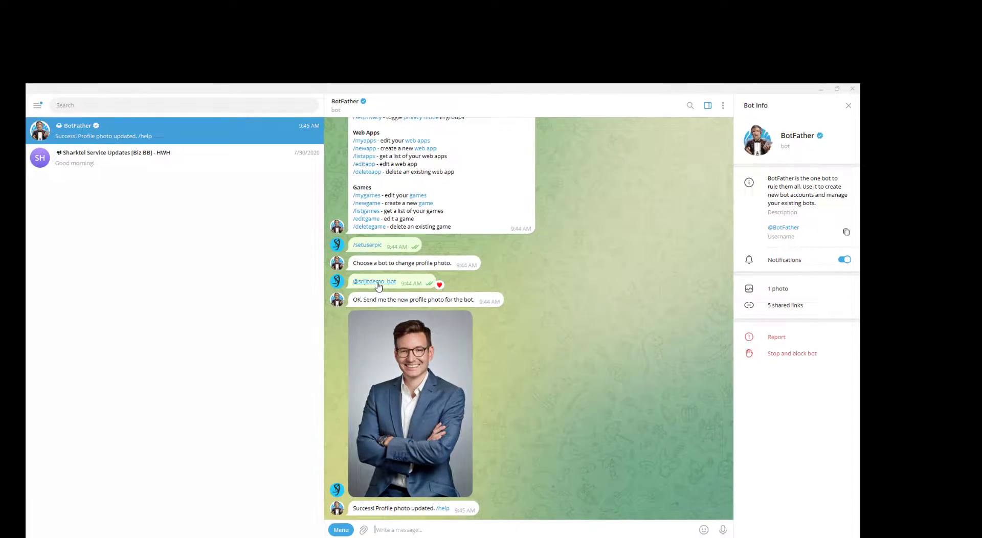
pyautogui.click(344, 286)
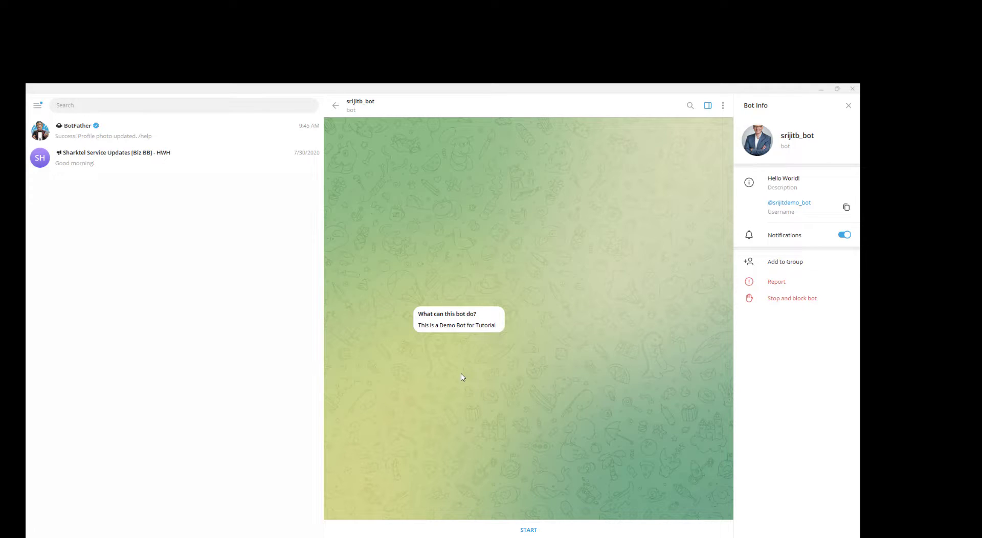
# Open an empty Notepad document and move its window clear of the Telegram chat list.
pyautogui.press('super+r')
pyautogui.write('notepad')
pyautogui.press('Return')
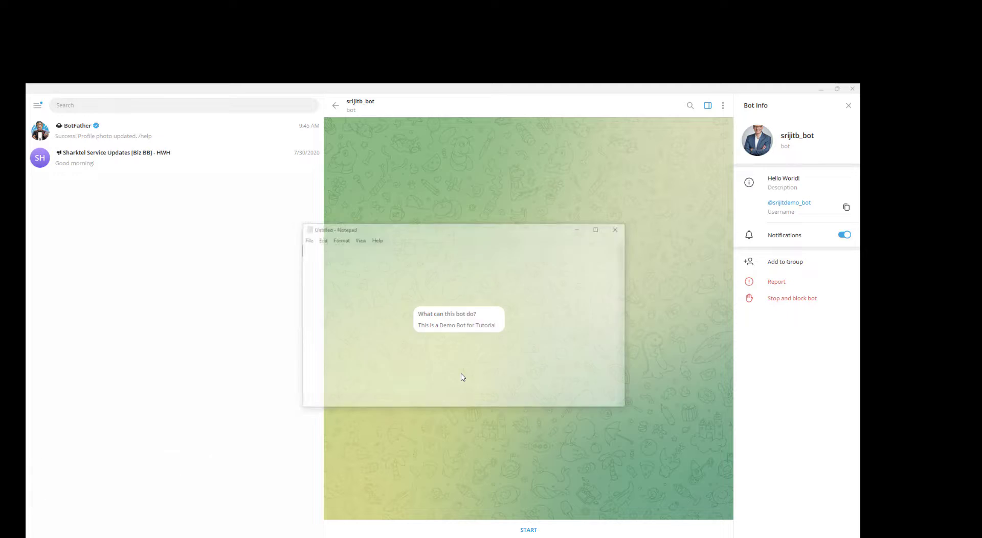
pyautogui.moveTo(392, 227); pyautogui.dragTo(517, 239)
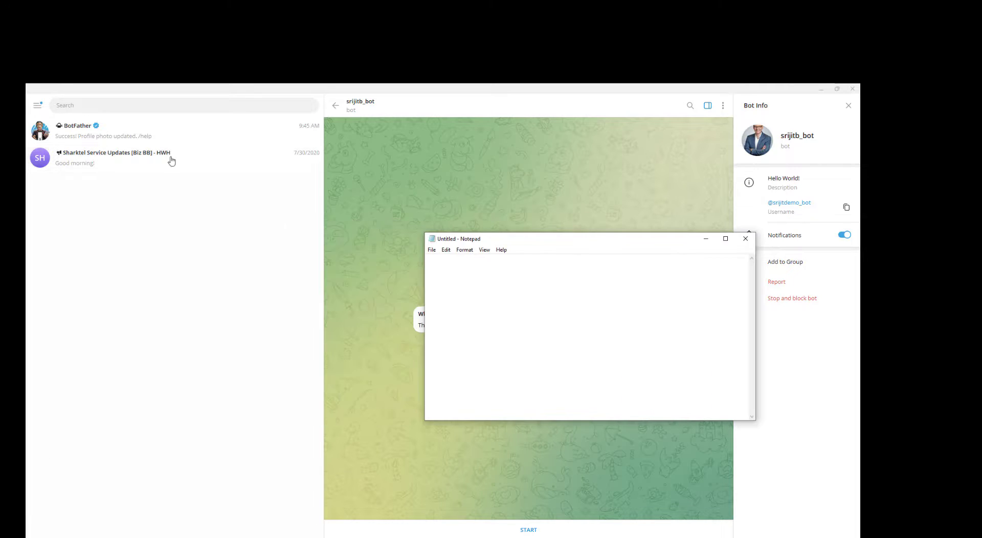
# Copy the bot's HTTP API token from BotFather's creation message in the BotFather chat into the empty Notepad document.
pyautogui.click(177, 133)
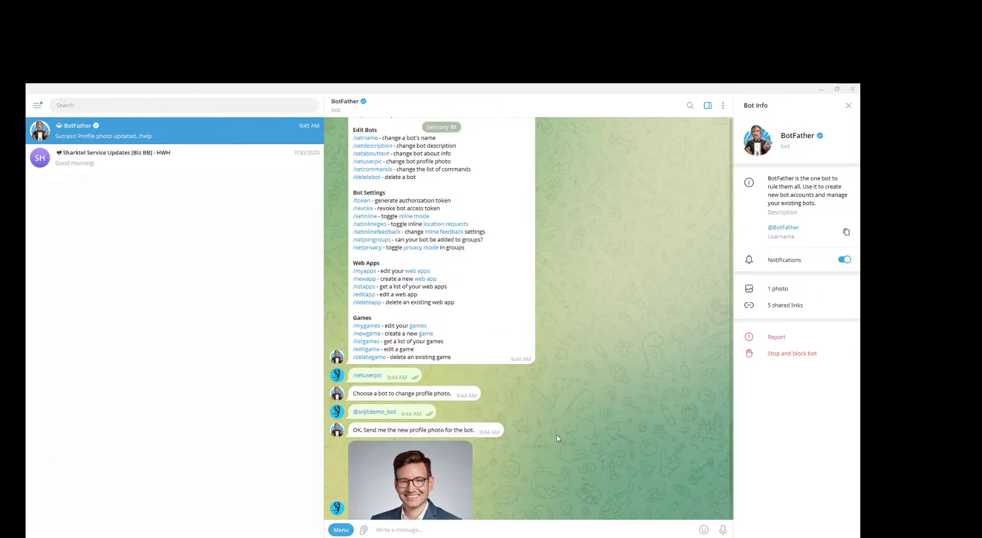
pyautogui.scroll(10, 557, 438)
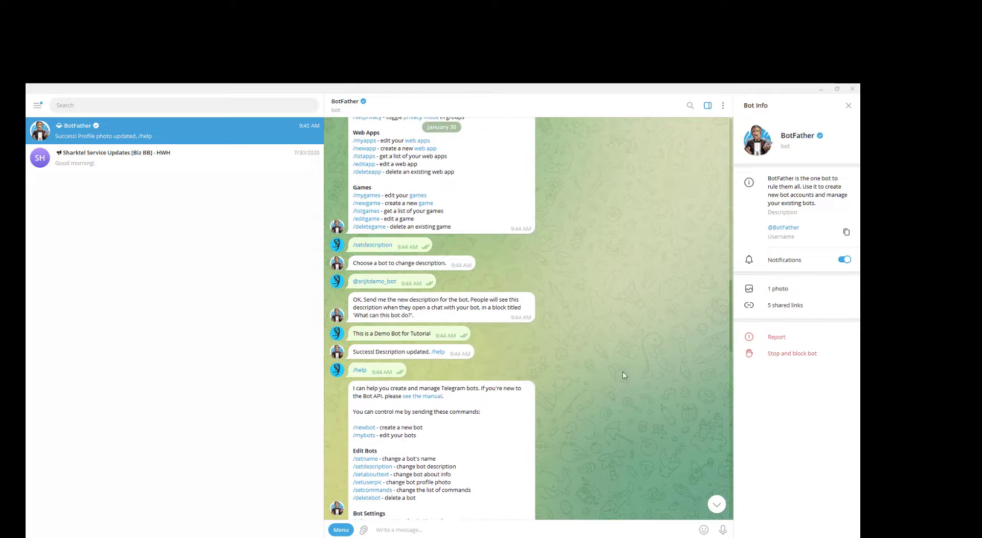
pyautogui.scroll(15, 623, 375)
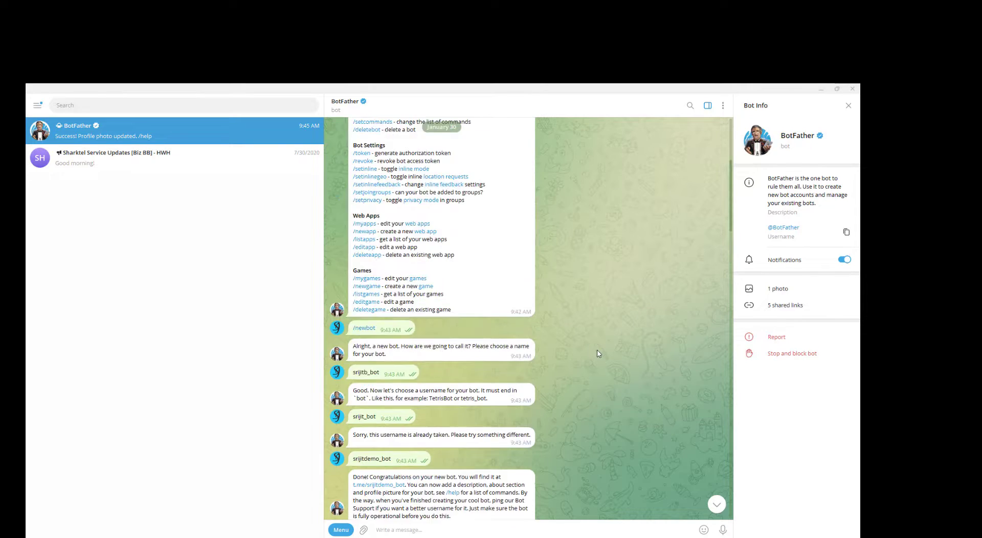
pyautogui.scroll(10, 597, 353)
pyautogui.scroll(-14, 488, 375)
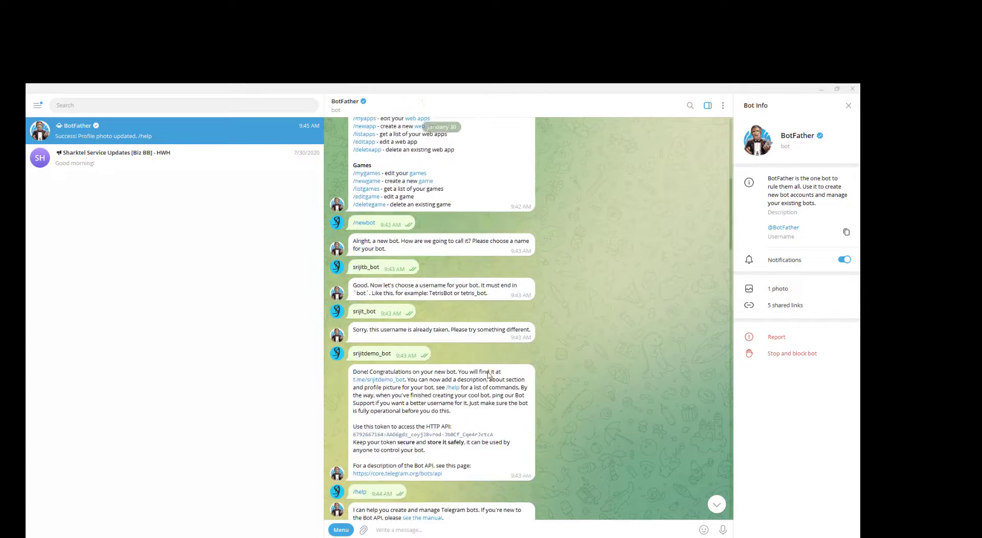
pyautogui.scroll(-3, 488, 375)
pyautogui.moveTo(353, 356); pyautogui.dragTo(505, 363)
pyautogui.click(178, 535)
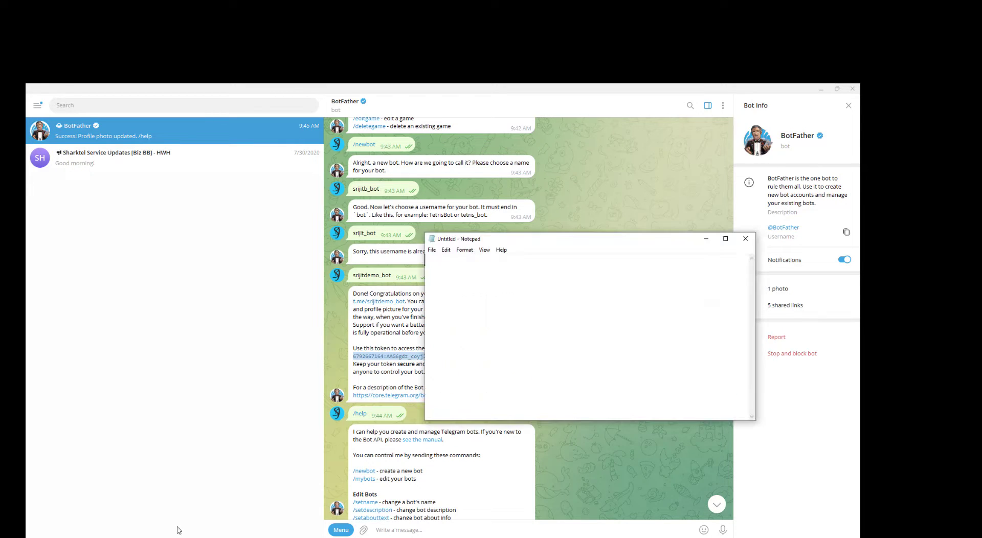
pyautogui.hotkey('ctrl', 'v')
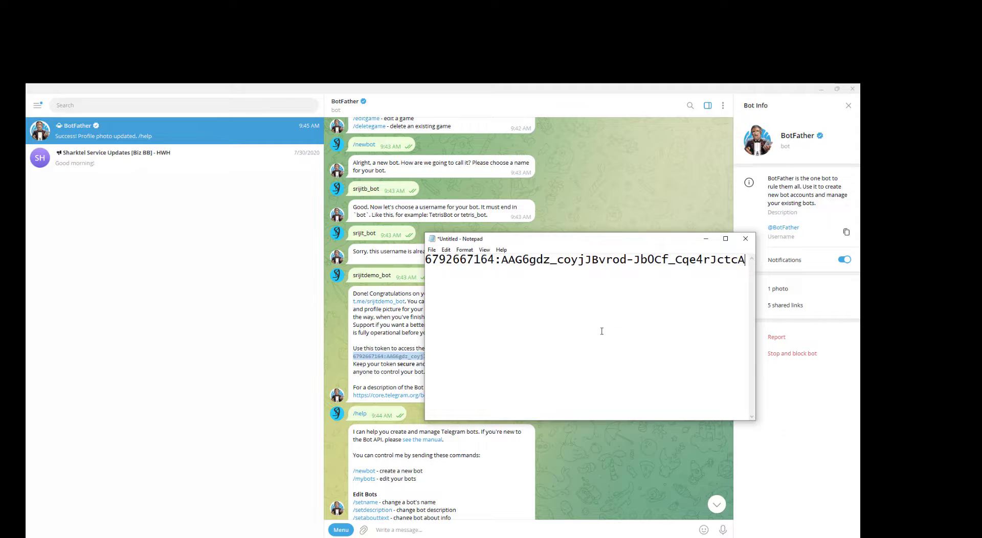
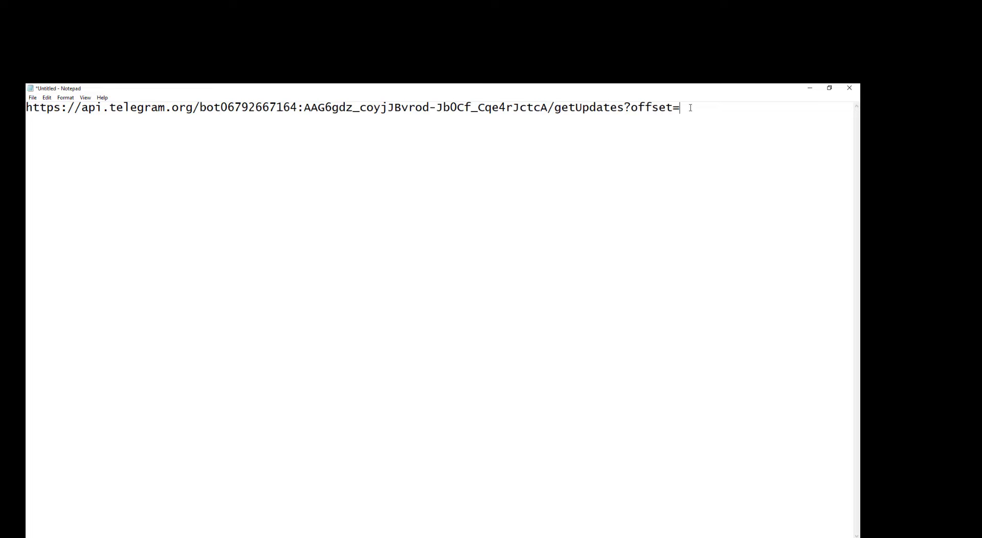
# Finish the getUpdates URL in Notepad with offset=0, copy the whole URL, and open a new Chrome Incognito window.
pyautogui.write('0')
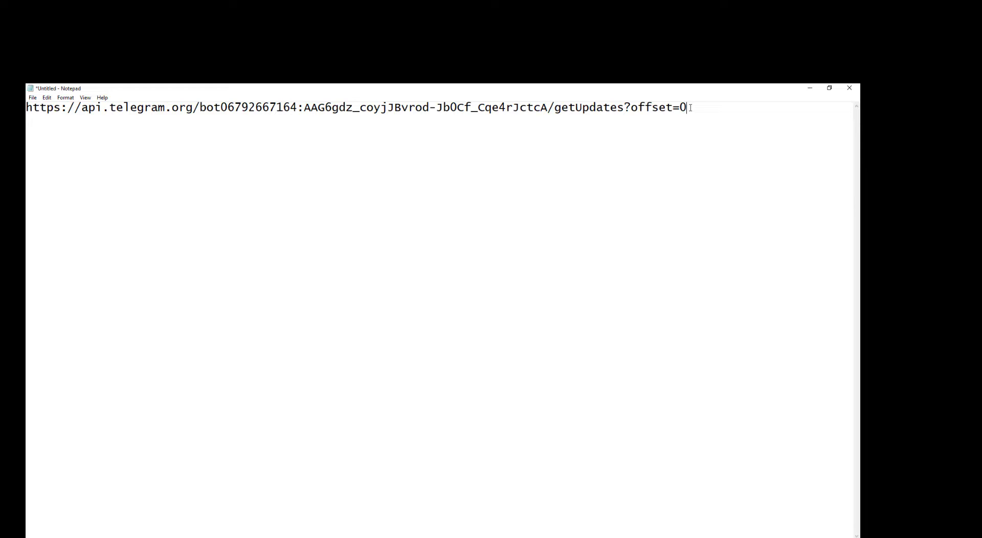
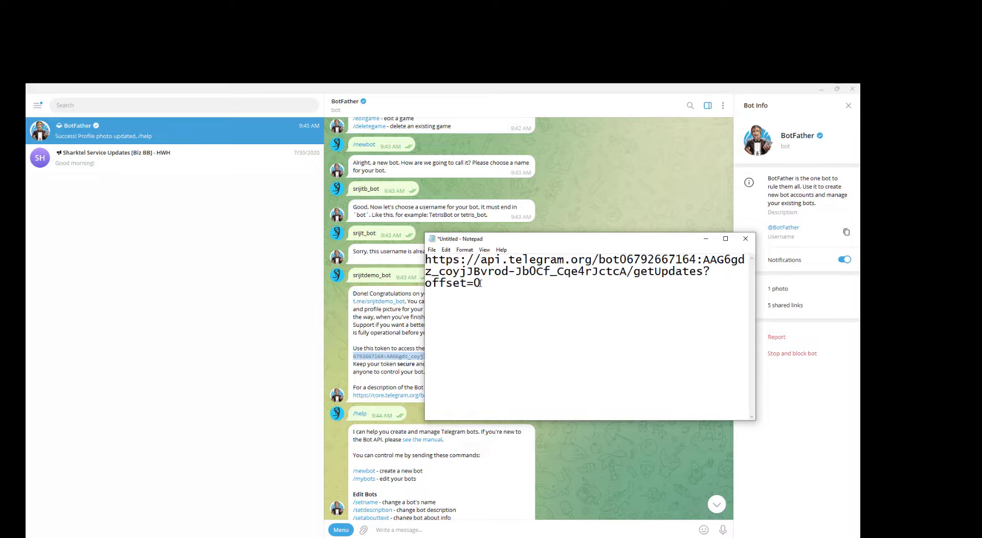
pyautogui.hotkey('ctrl', 'a')
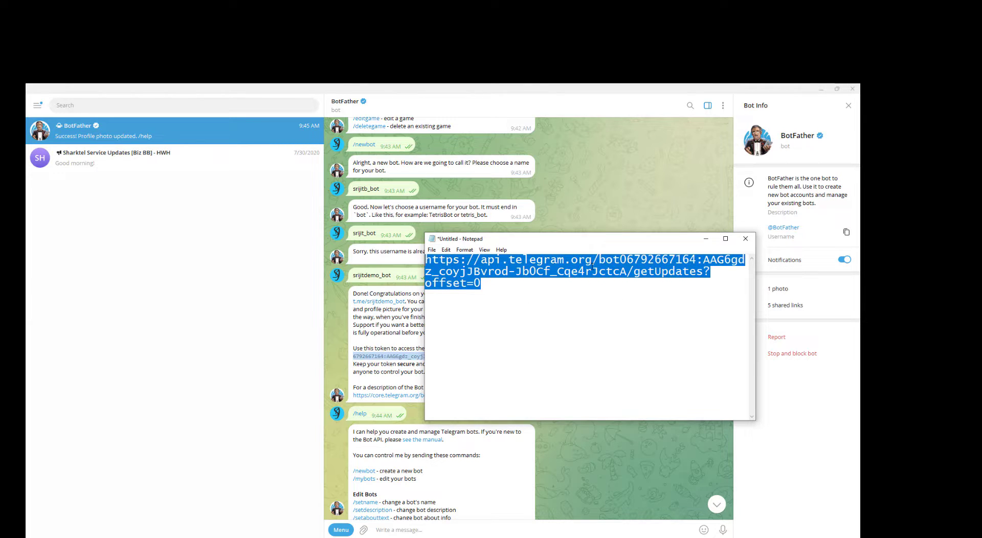
pyautogui.moveTo(619, 260)
pyautogui.mouseDown()
pyautogui.moveTo(641, 261)
pyautogui.moveTo(562, 272)
pyautogui.moveTo(628, 275)
pyautogui.mouseUp()
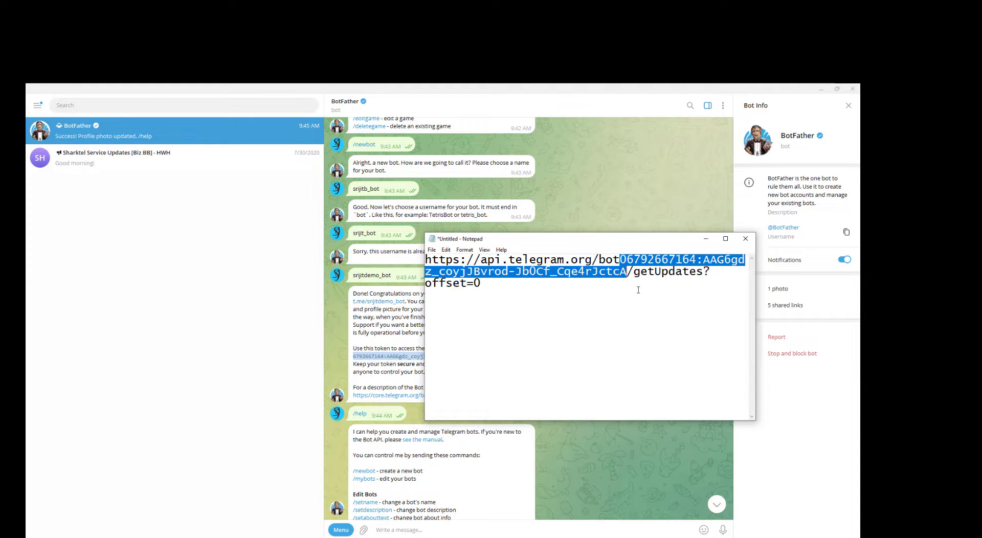
pyautogui.hotkey('ctrl', 'a')
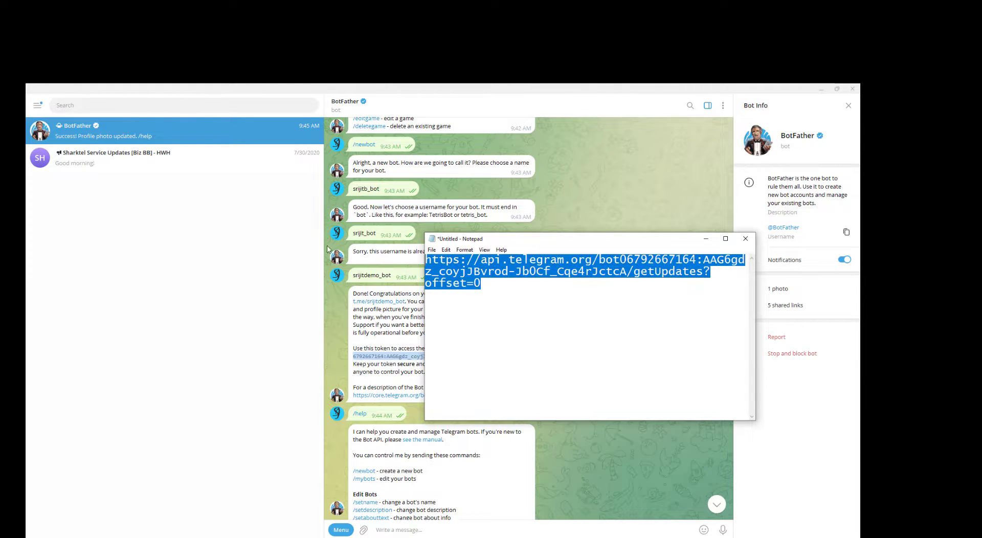
pyautogui.rightClick(459, 266)
pyautogui.click(484, 296)
pyautogui.rightClick(227, 537)
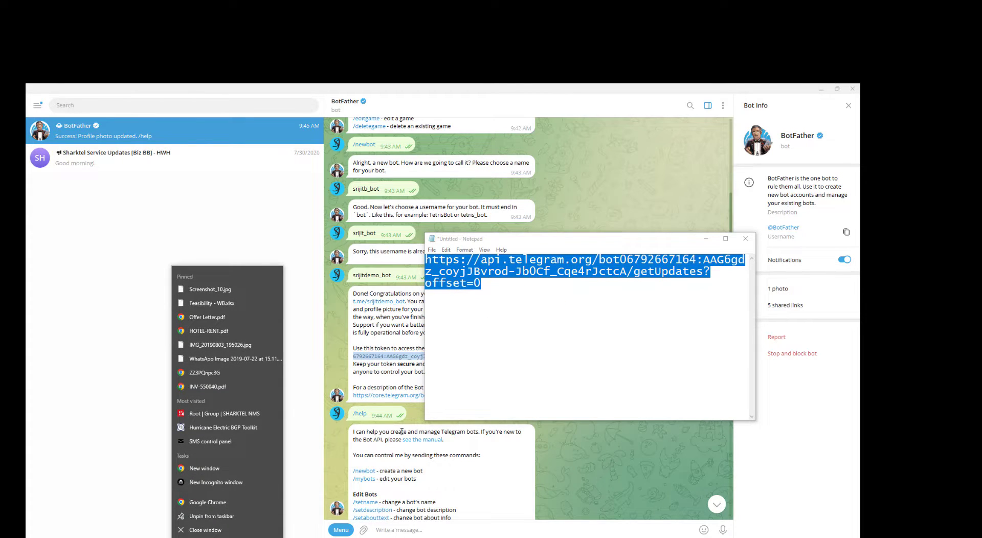
pyautogui.click(226, 479)
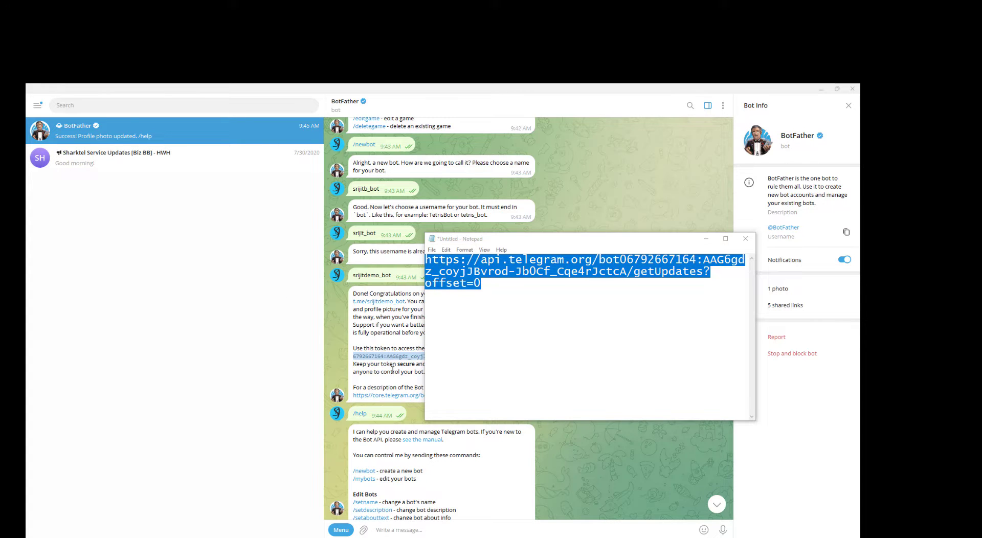
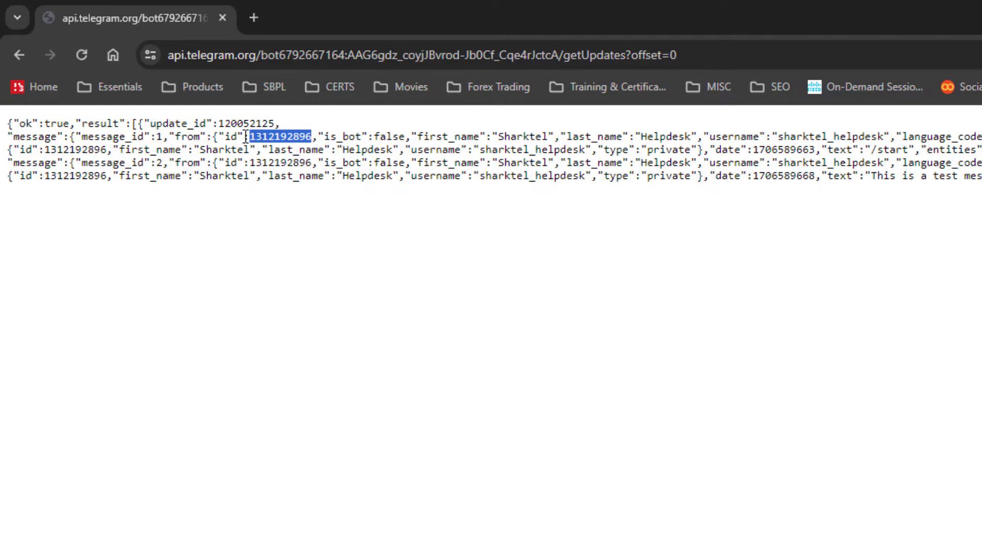
# Copy the sender's id from the first message in the getUpdates response and paste it below the URL in Notepad.
pyautogui.moveTo(245, 136)
pyautogui.mouseDown()
pyautogui.moveTo(313, 136)
pyautogui.moveTo(251, 135)
pyautogui.mouseUp()
pyautogui.rightClick(297, 139)
pyautogui.click(314, 151)
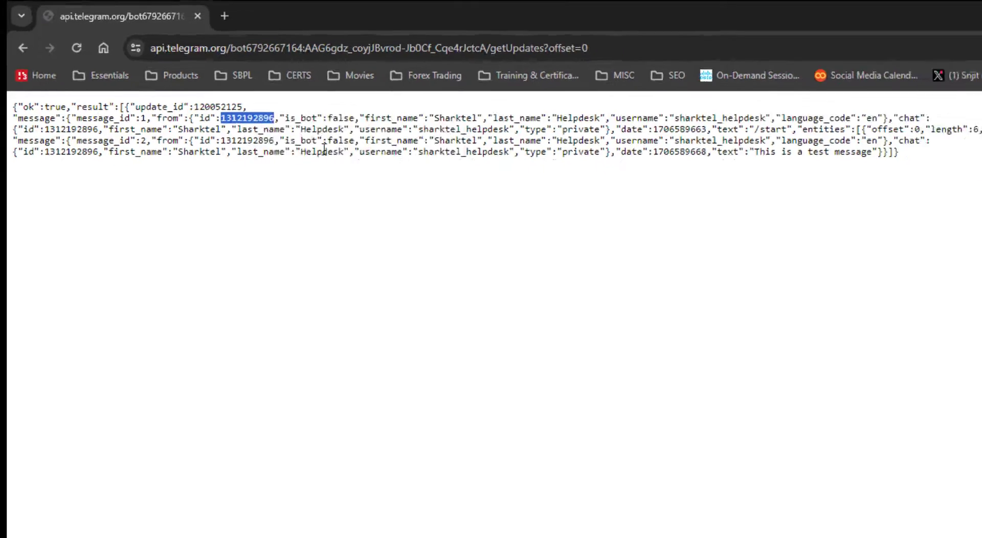
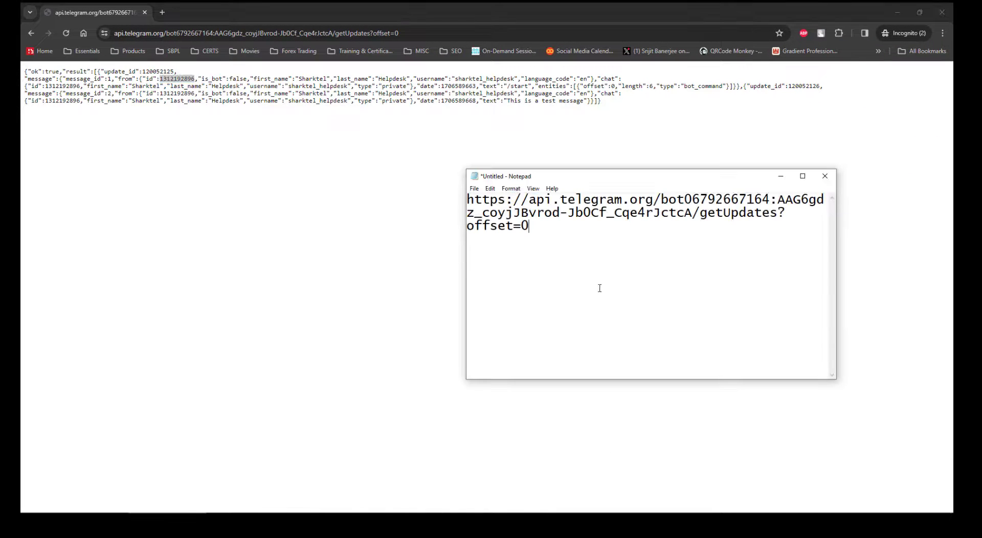
pyautogui.hotkey('ctrl', 'v')
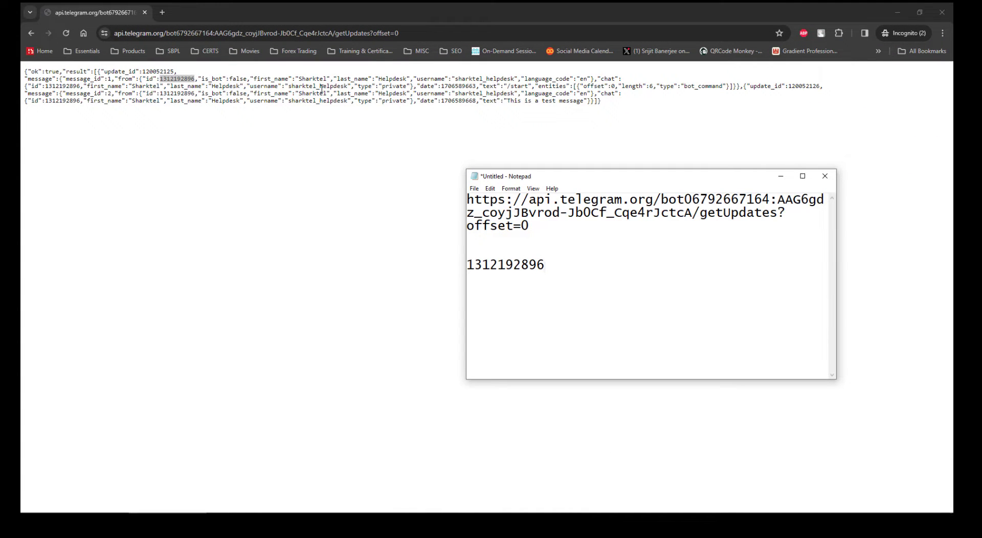
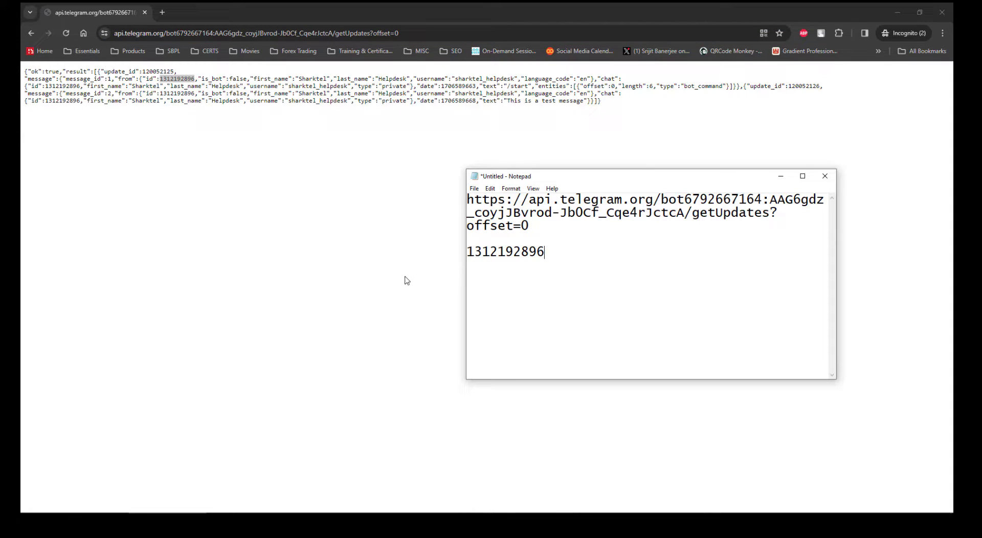
pyautogui.click(273, 223)
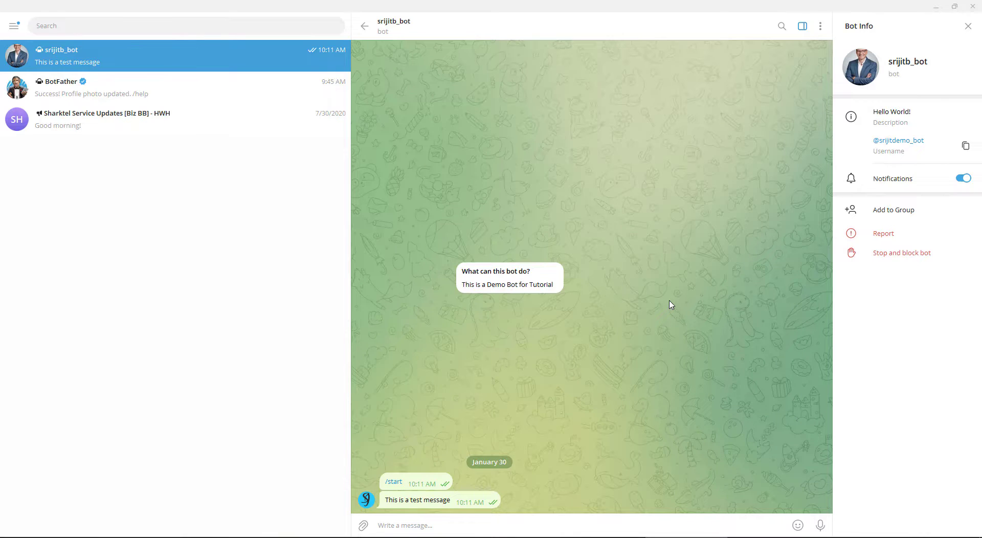
# Find IDBot by searching Telegram for myidbot, start it, and use /getid to request the account's own ID and select it.
pyautogui.click(97, 23)
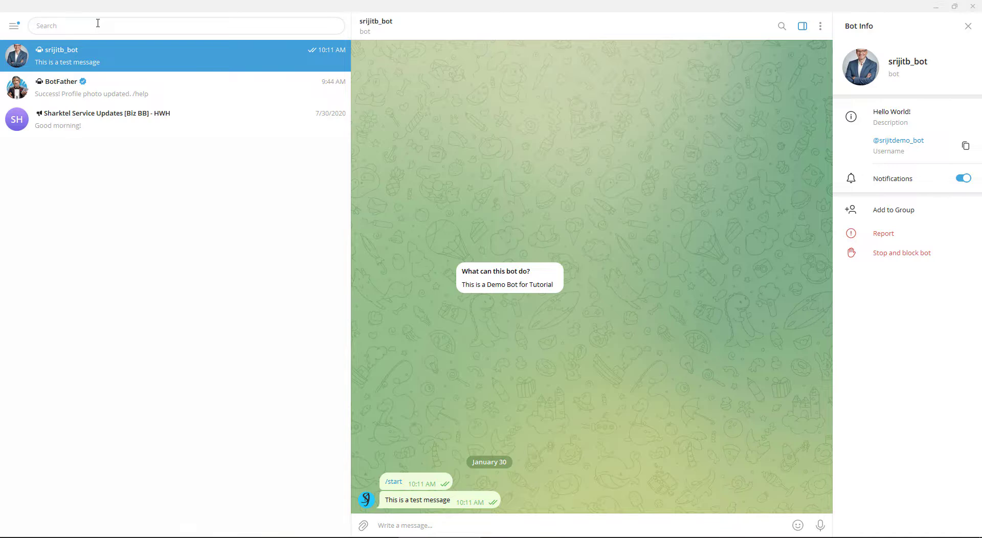
pyautogui.write('myidbot')
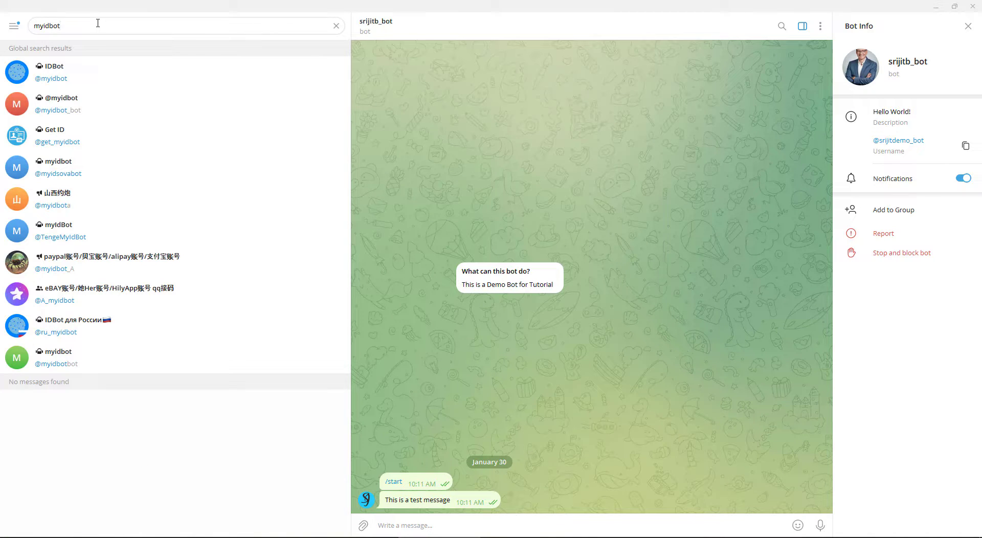
pyautogui.click(93, 80)
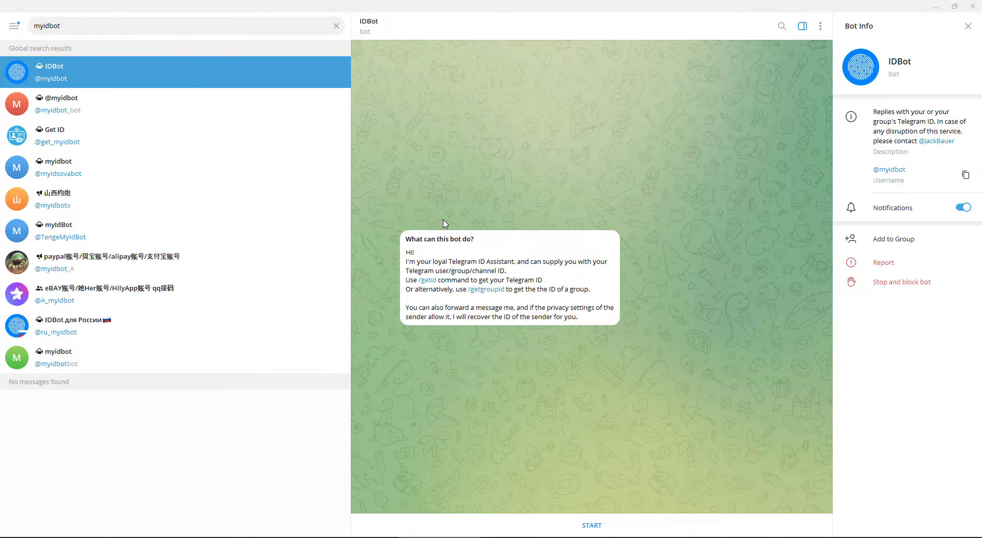
pyautogui.click(591, 525)
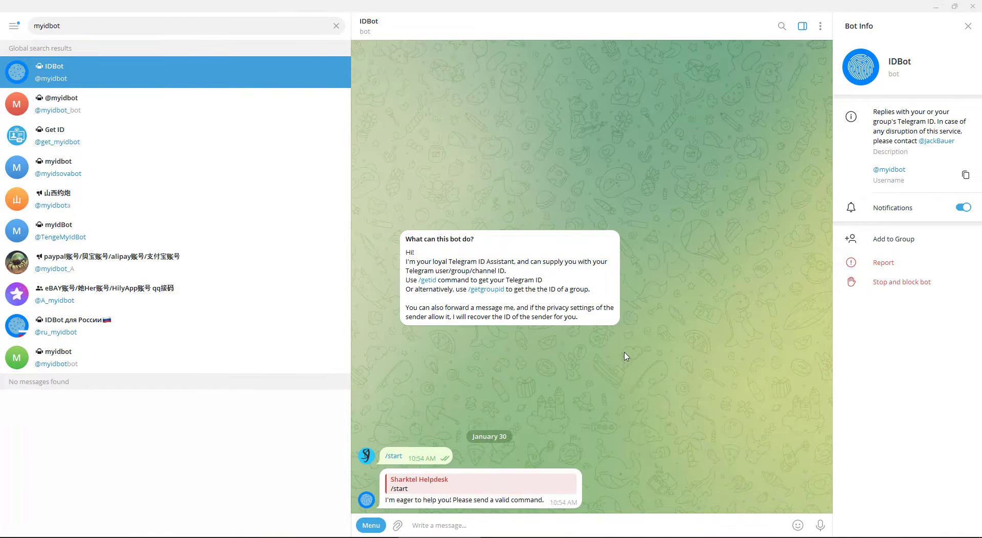
pyautogui.click(427, 281)
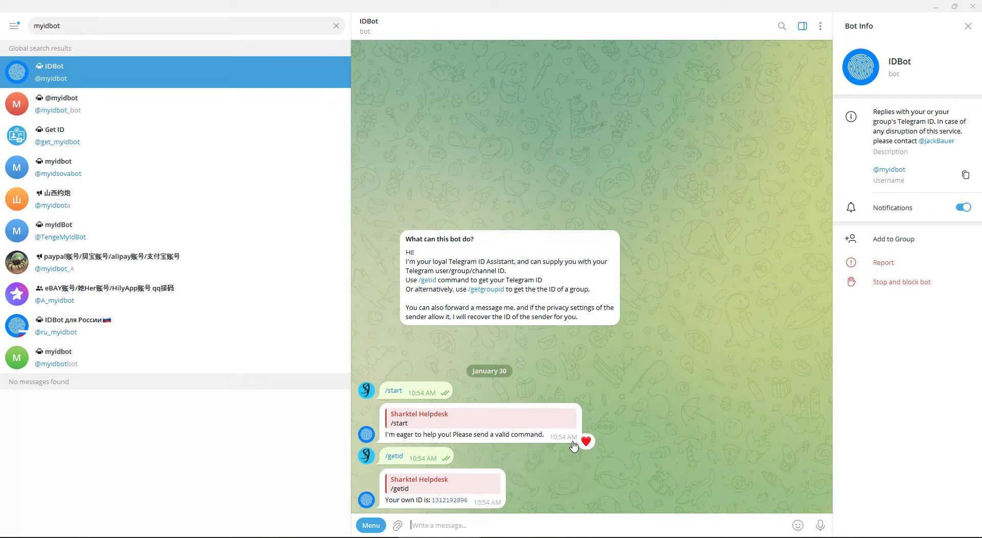
pyautogui.moveTo(472, 505); pyautogui.dragTo(435, 505)
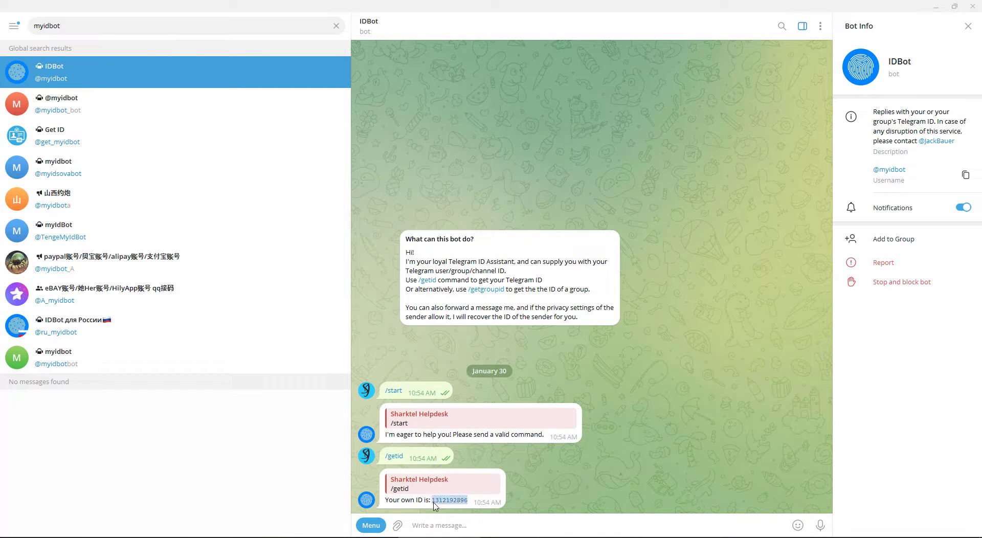
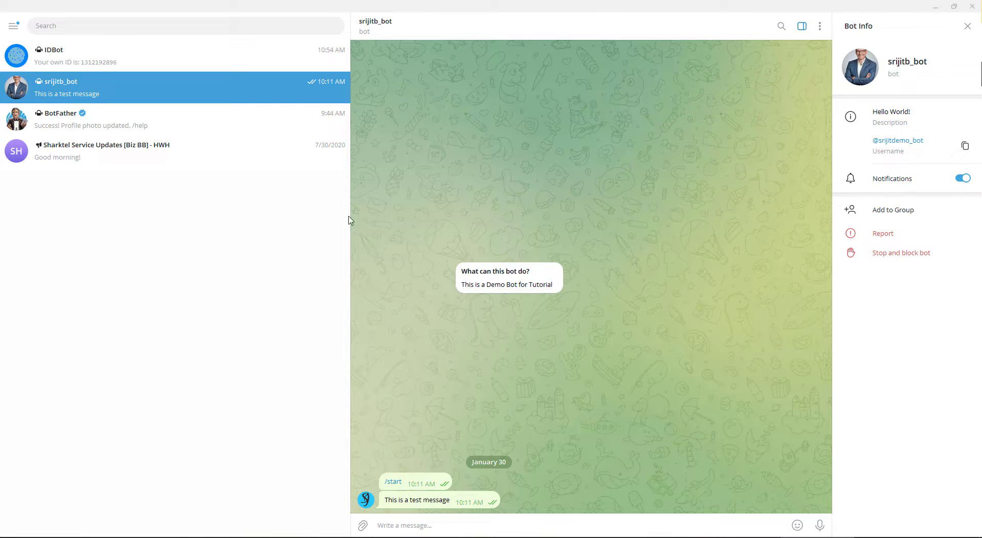
# Create a new Telegram group named TEST-GROUP with the personal contact and srijitb_bot as members.
pyautogui.click(17, 28)
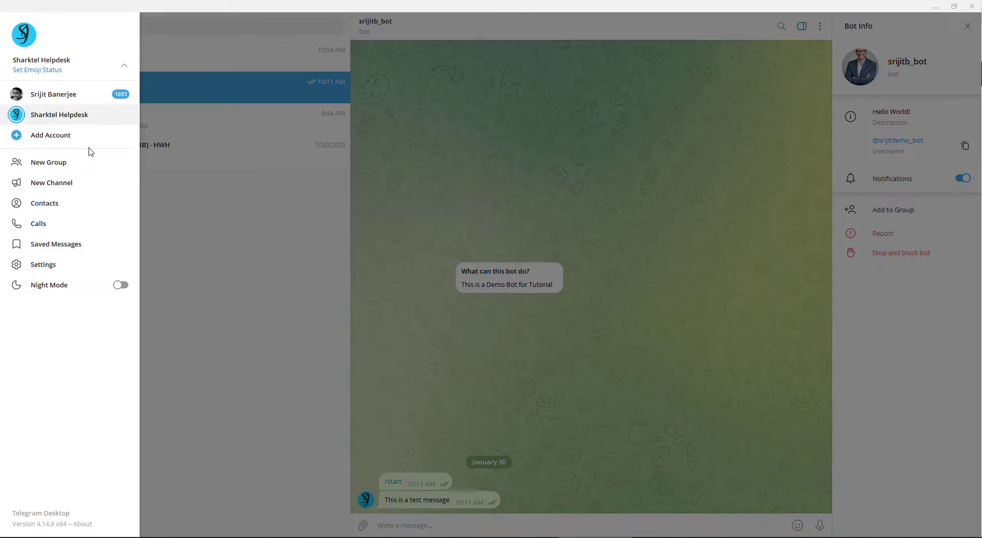
pyautogui.click(81, 160)
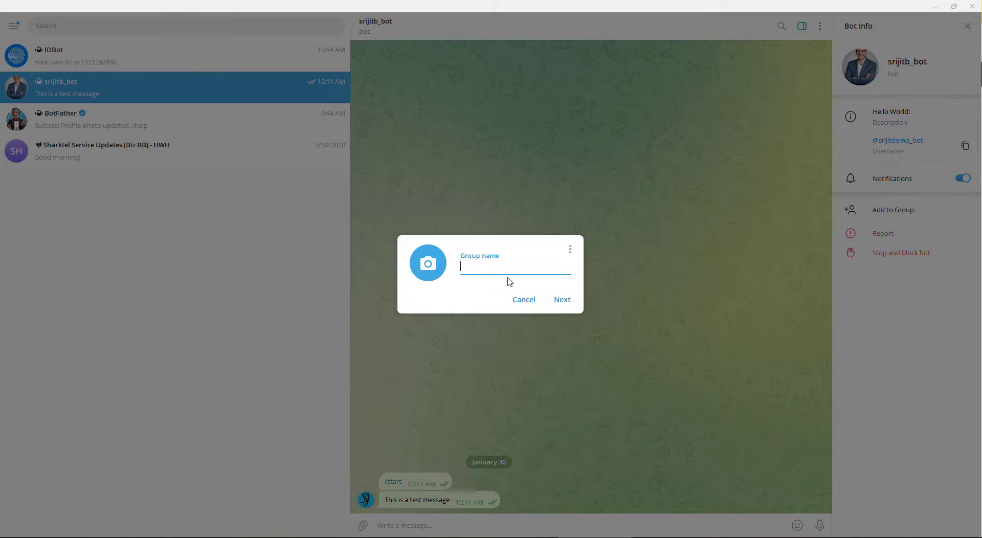
pyautogui.write('TEST-GROUP')
pyautogui.click(565, 301)
pyautogui.write('SRIJIT')
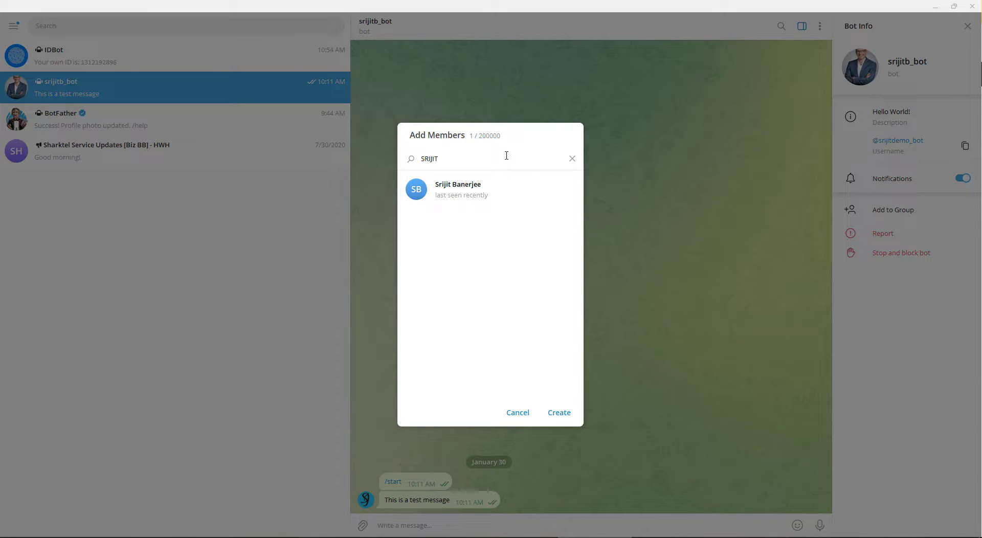
pyautogui.click(500, 187)
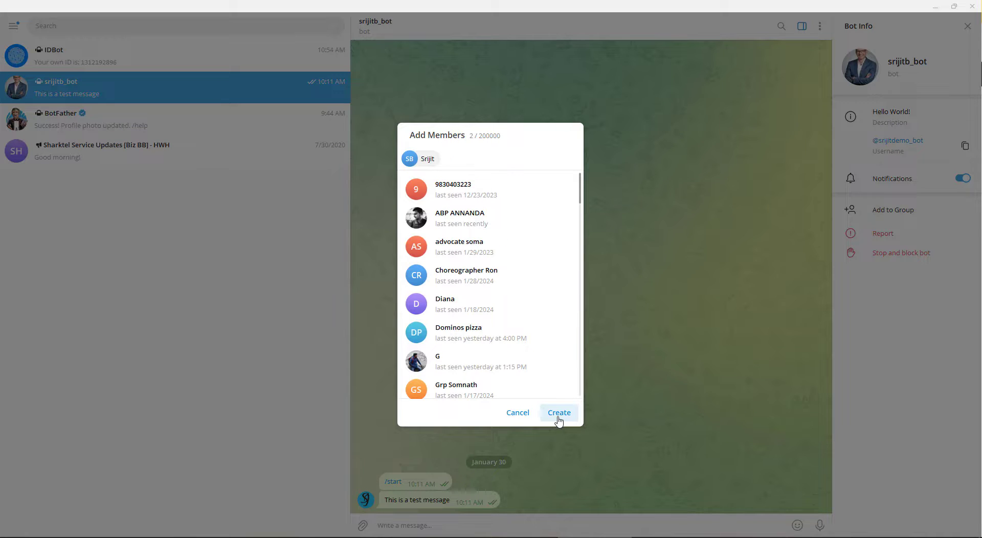
pyautogui.write('SRIJITB')
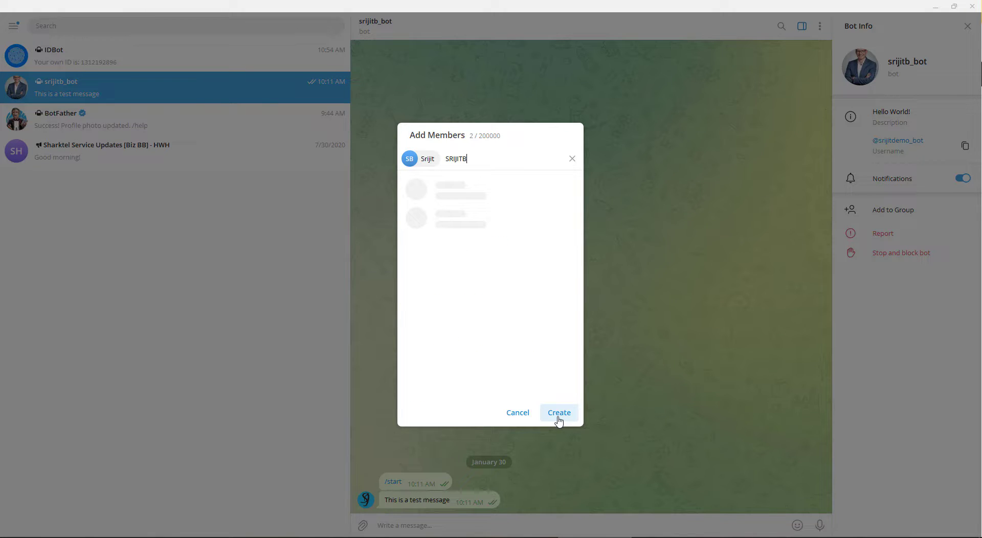
pyautogui.click(534, 190)
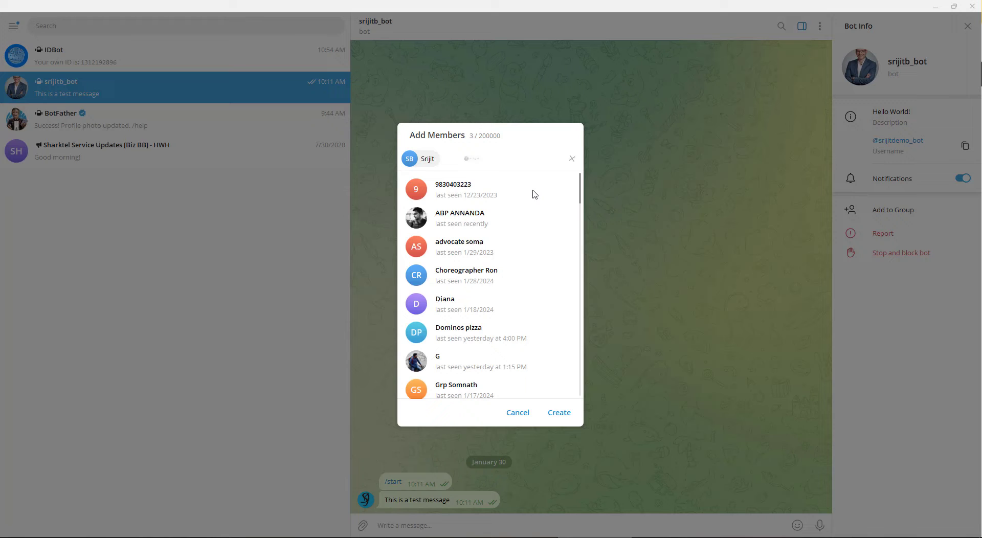
pyautogui.click(562, 415)
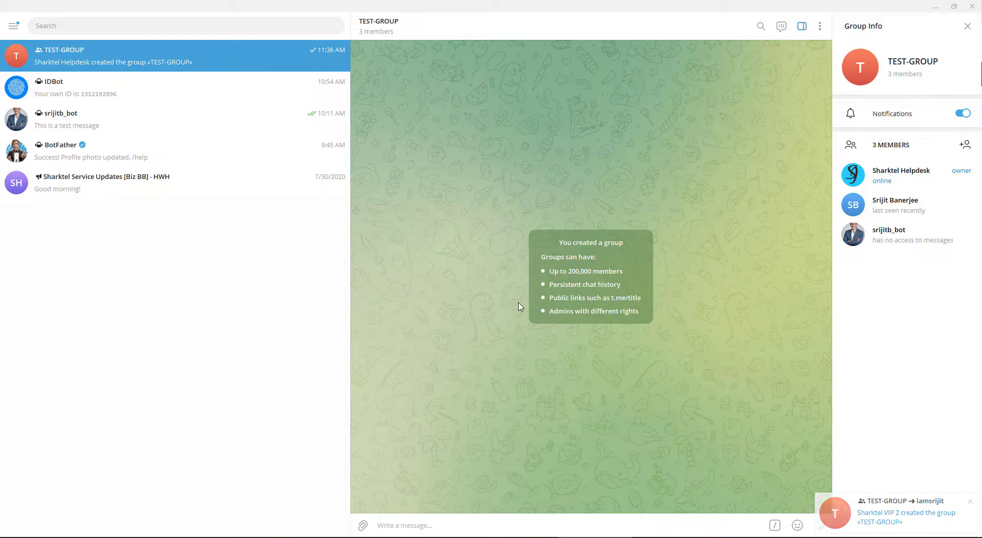
# Copy the getUpdates URL containing the bot token from Notepad and load it in a new tab of the Chrome Incognito window.
pyautogui.click(206, 536)
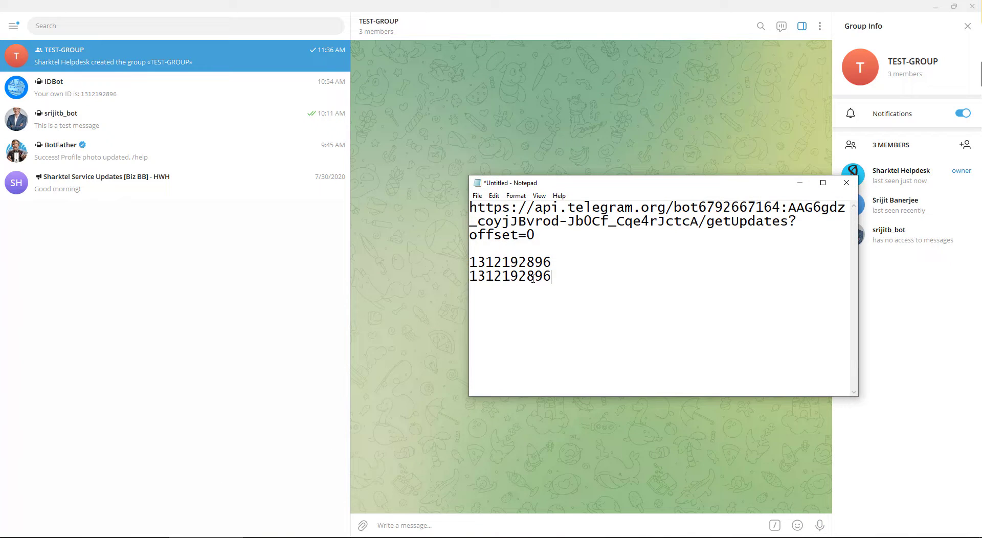
pyautogui.tripleClick(483, 217)
pyautogui.rightClick(501, 213)
pyautogui.click(517, 247)
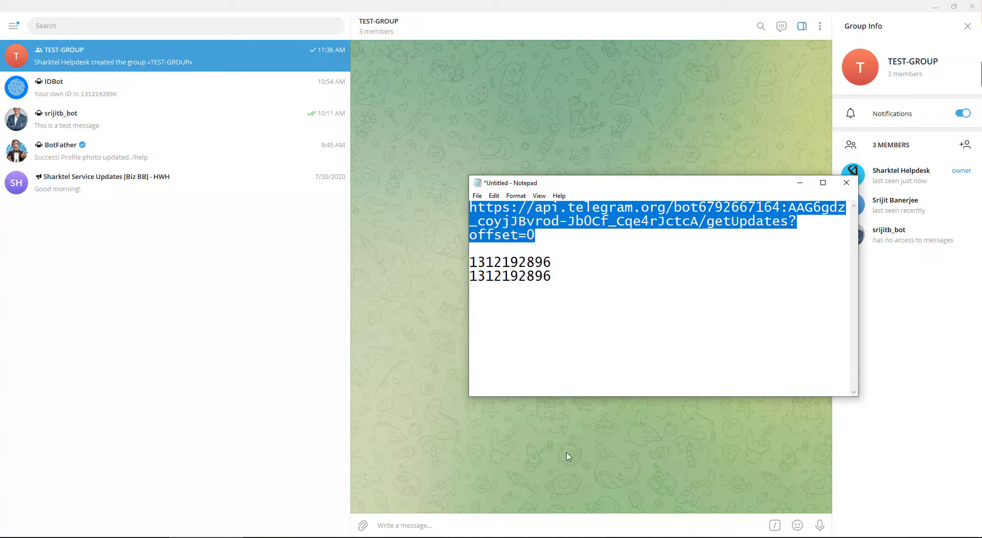
pyautogui.click(354, 537)
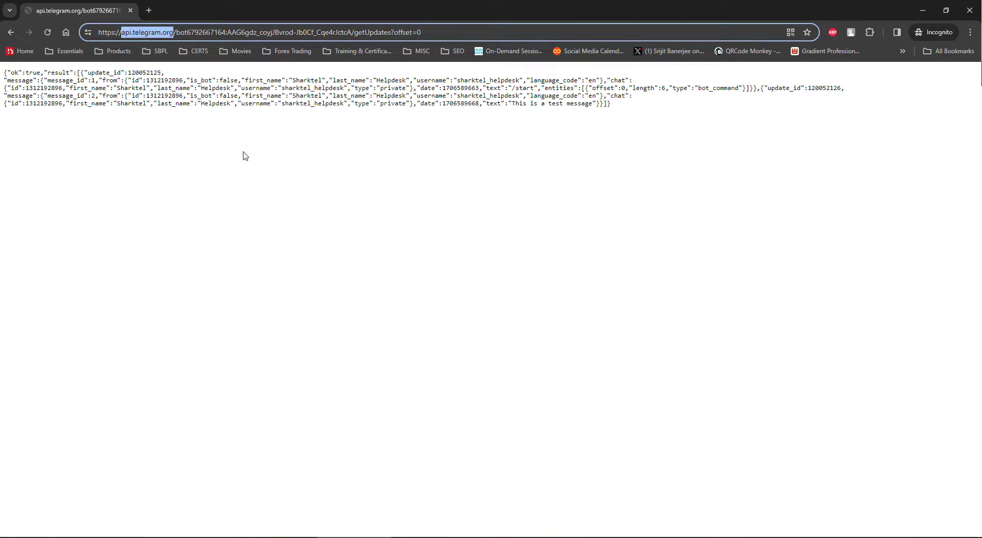
pyautogui.click(148, 9)
pyautogui.hotkey('ctrl', 'v')
pyautogui.press('Return')
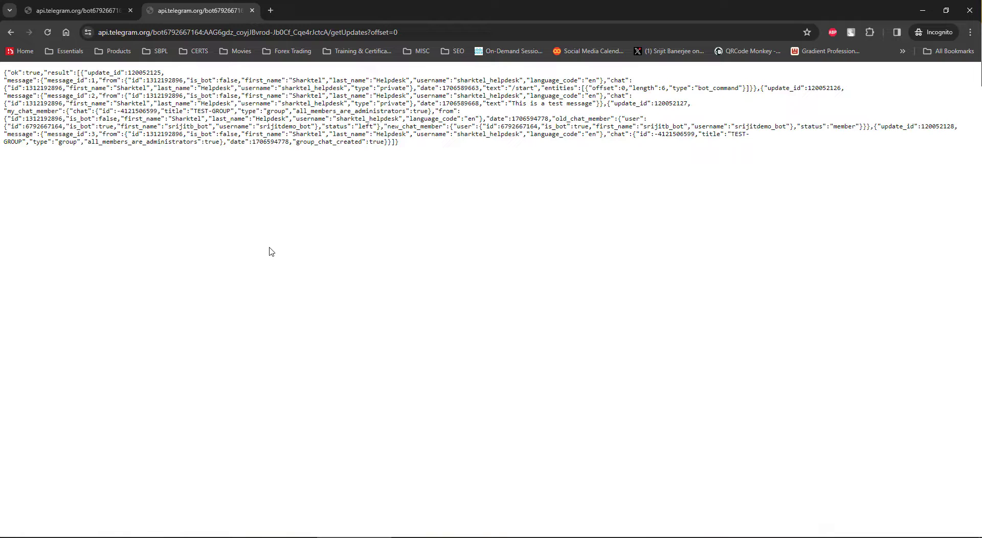
# Find TEST-GROUP in the getUpdates response and copy that group's chat id, including the minus sign.
pyautogui.hotkey('ctrl', 'f')
pyautogui.write('TEST')
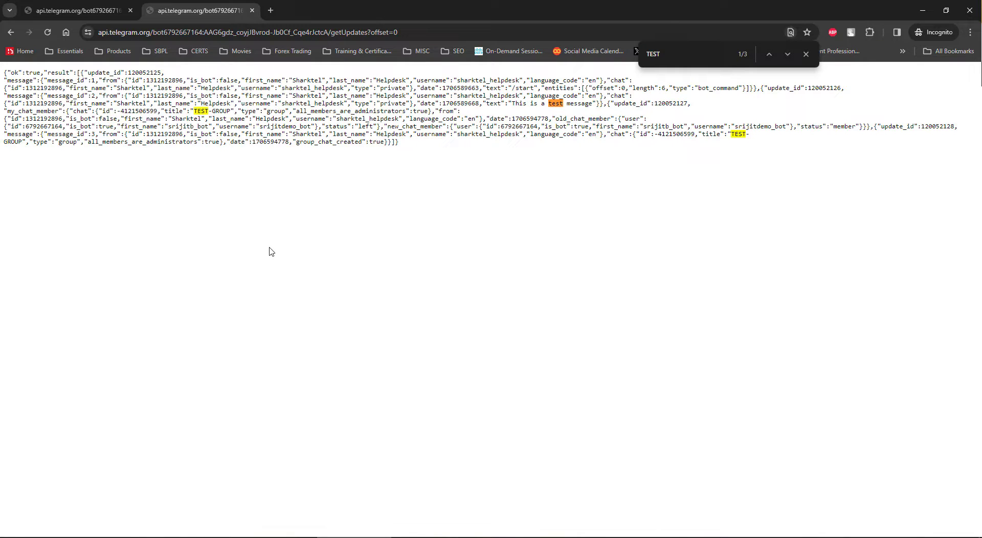
pyautogui.write('-GROUP')
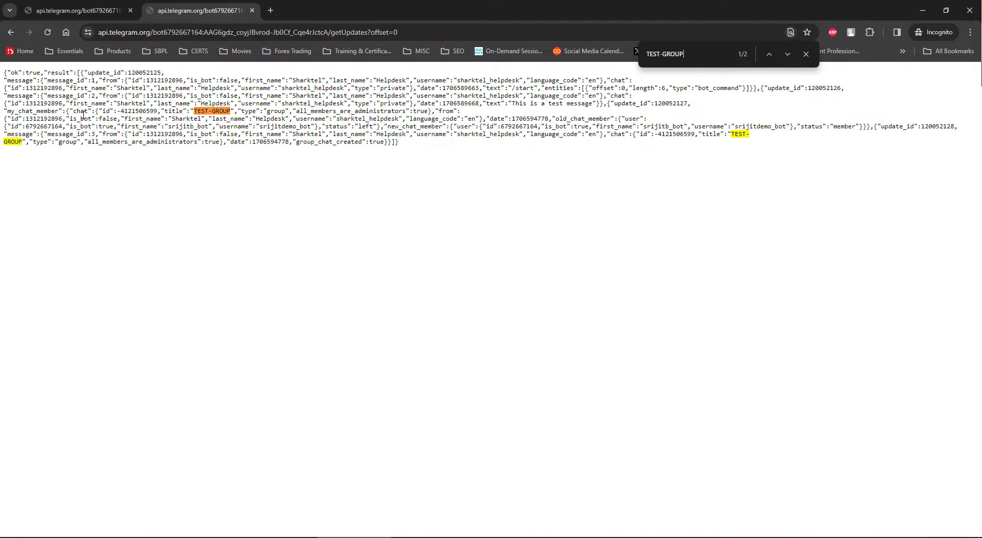
pyautogui.moveTo(101, 112); pyautogui.dragTo(154, 112)
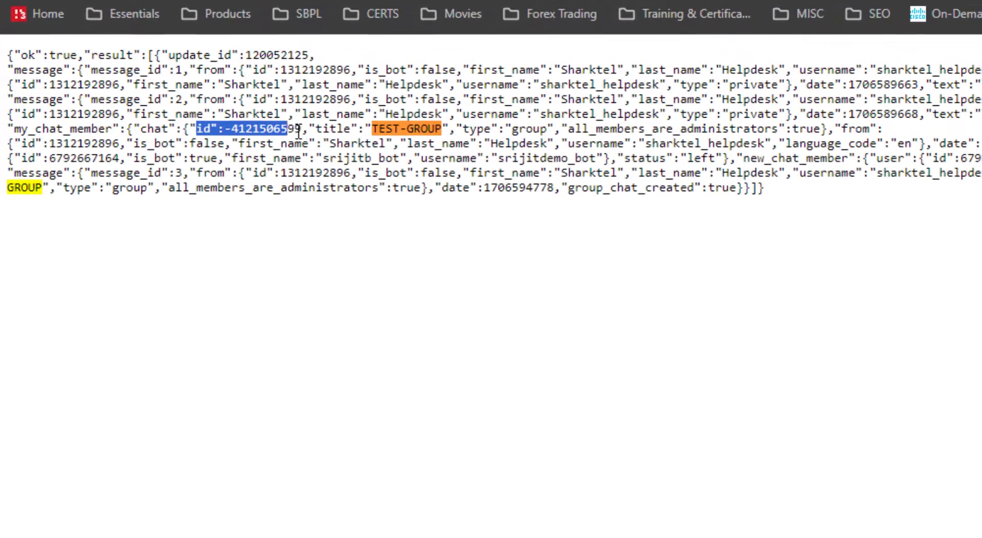
pyautogui.click(231, 127)
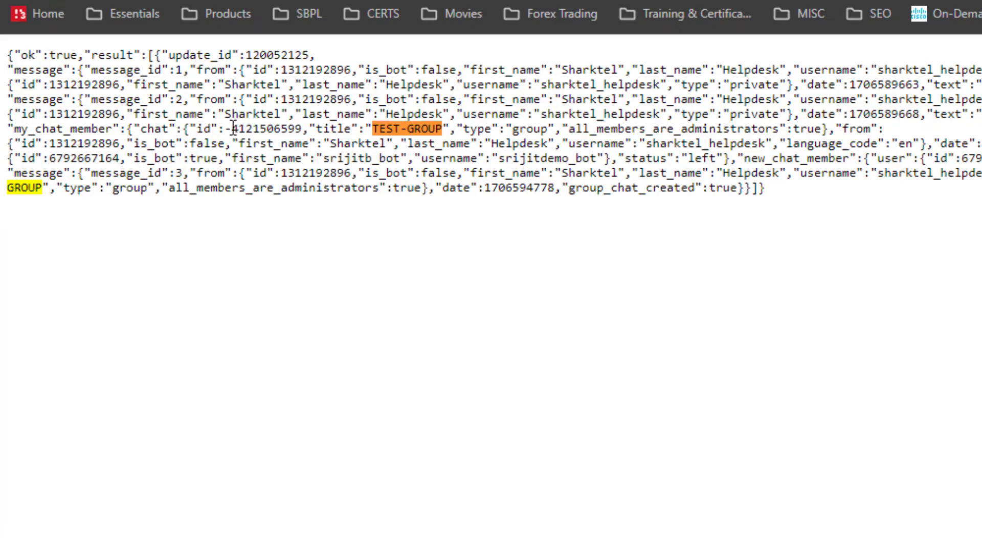
pyautogui.moveTo(230, 128); pyautogui.dragTo(225, 128)
pyautogui.moveTo(226, 129); pyautogui.dragTo(301, 131)
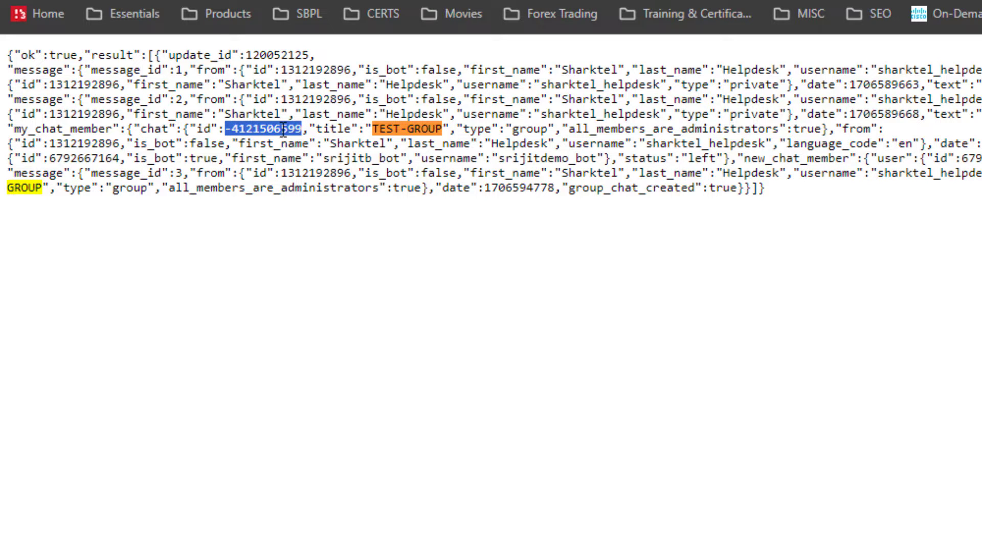
pyautogui.rightClick(282, 130)
pyautogui.click(307, 151)
# Replace the second ID in Notepad with the copied group ID, labelling it "gROUP id" and the ID above it "CHAT ID".
pyautogui.hotkey('alt', 'Tab')
pyautogui.moveTo(572, 281); pyautogui.dragTo(414, 282)
pyautogui.hotkey('ctrl', 'v')
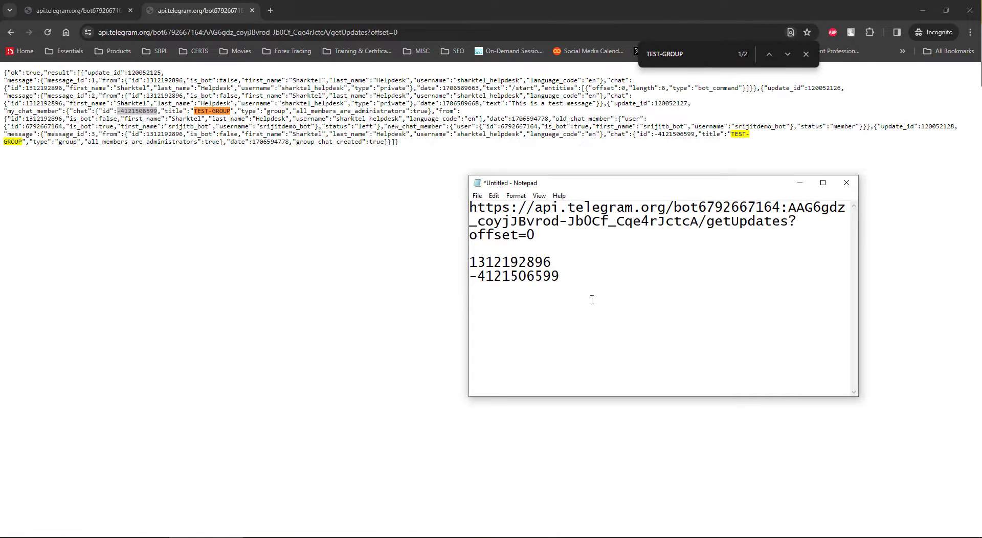
pyautogui.write('- gROUP i')
pyautogui.write('d')
pyautogui.write(' - CHAT ID')
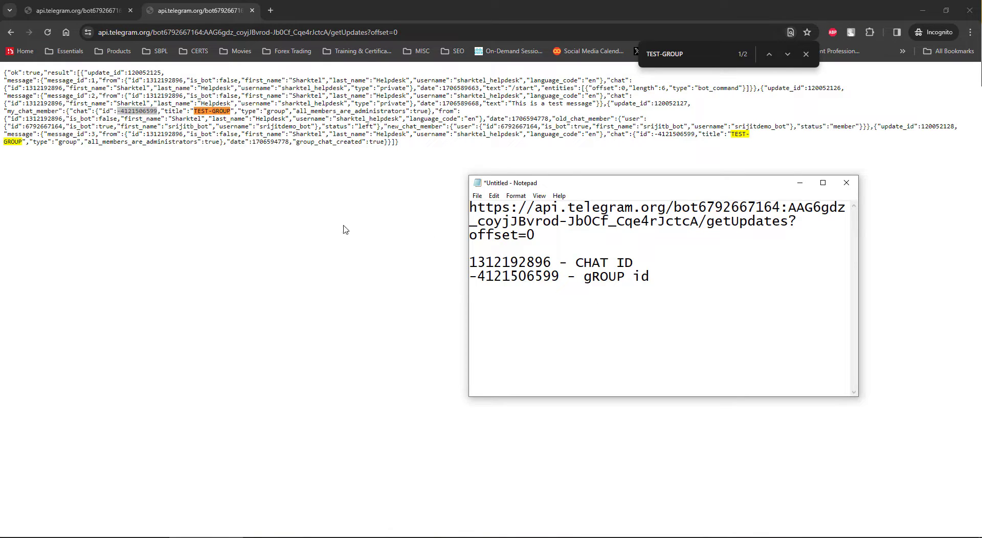
# Switch to Telegram, search for getidsbot, view the GetIDs Bot chat, and clear the search.
pyautogui.click(316, 211)
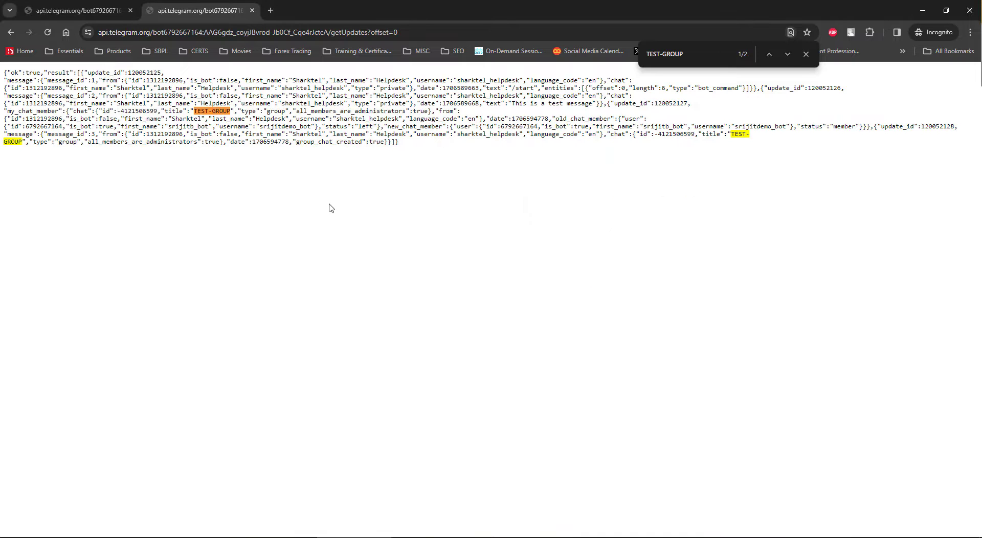
pyautogui.hotkey('alt', 'Tab')
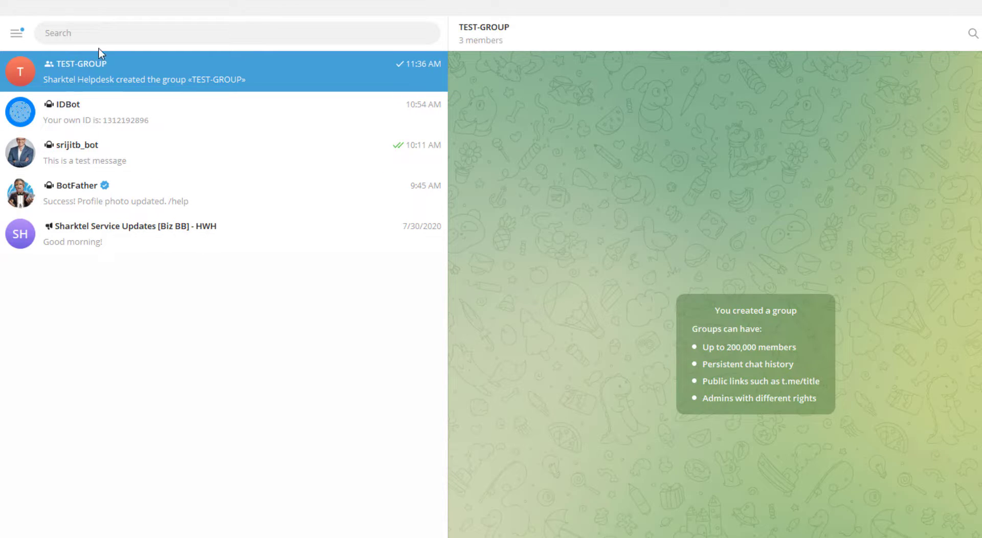
pyautogui.click(194, 36)
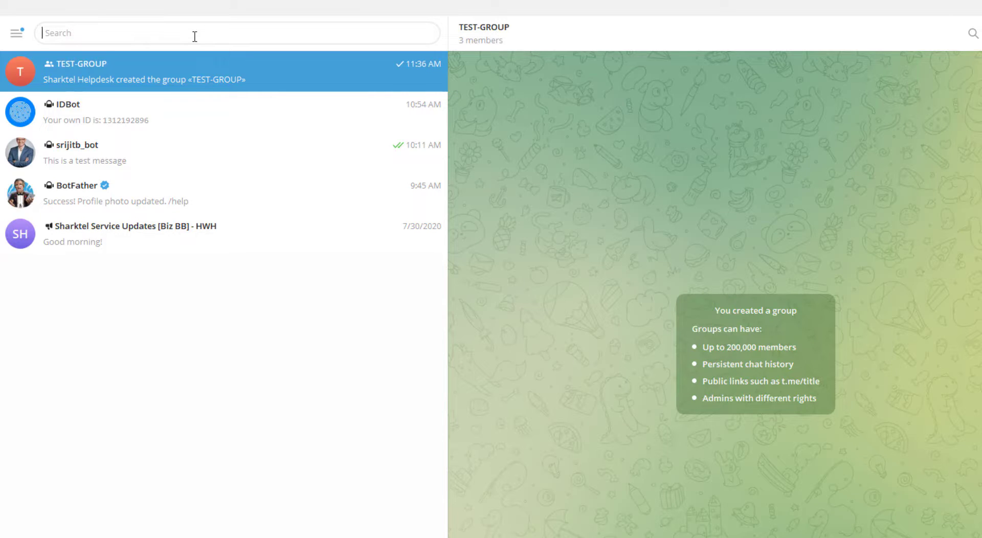
pyautogui.hotkey('ctrl', 'v')
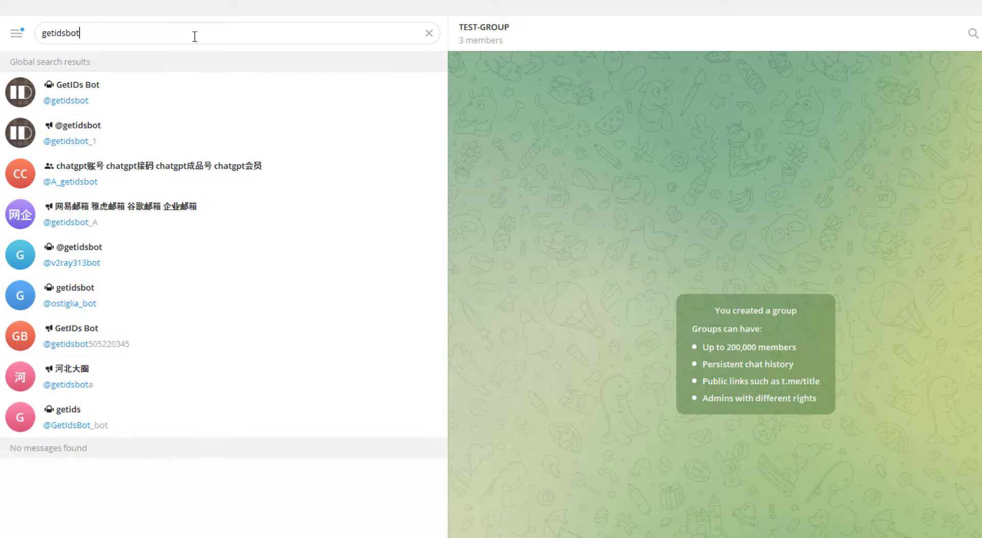
pyautogui.click(190, 98)
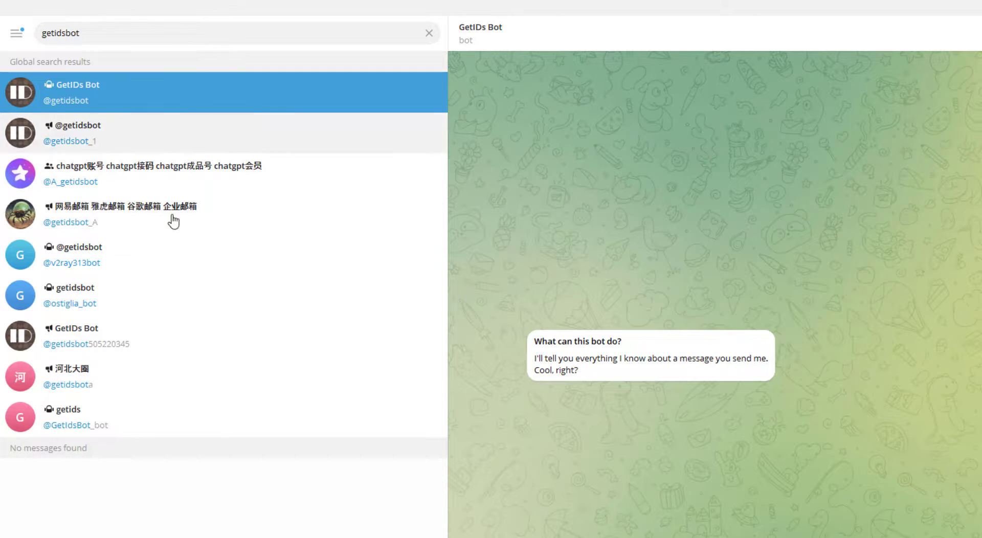
pyautogui.click(431, 41)
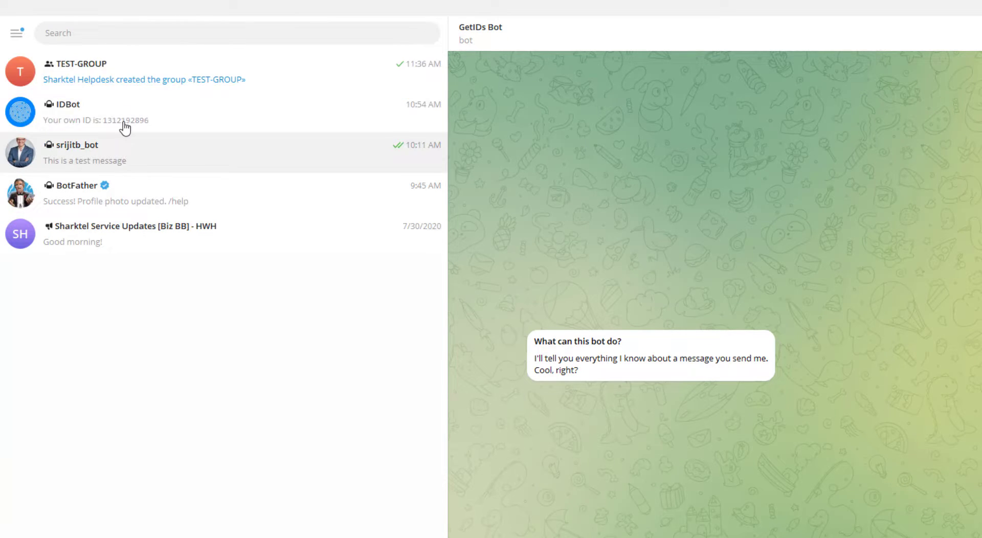
# Add GetIDs Bot as a member of TEST-GROUP, letting it see the last 100 messages.
pyautogui.click(164, 70)
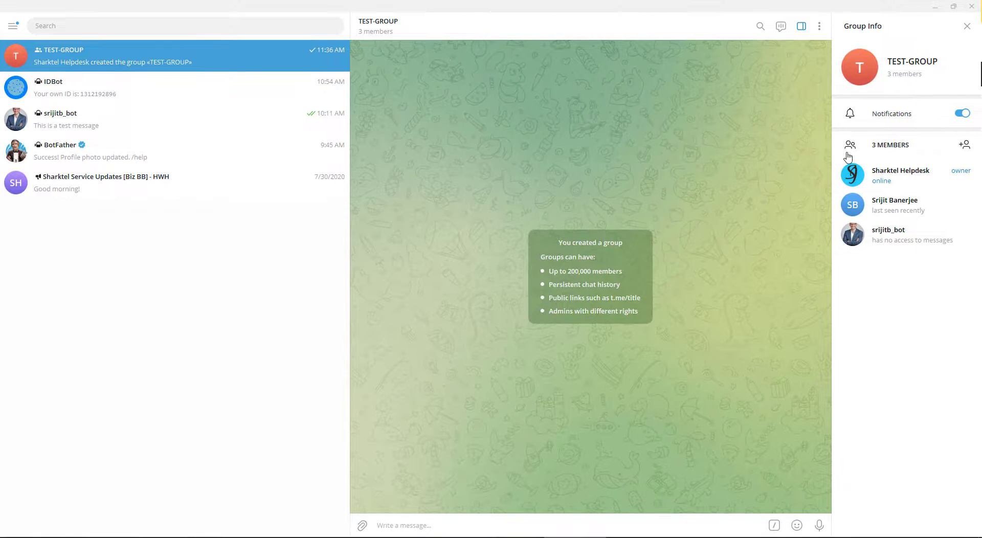
pyautogui.click(965, 145)
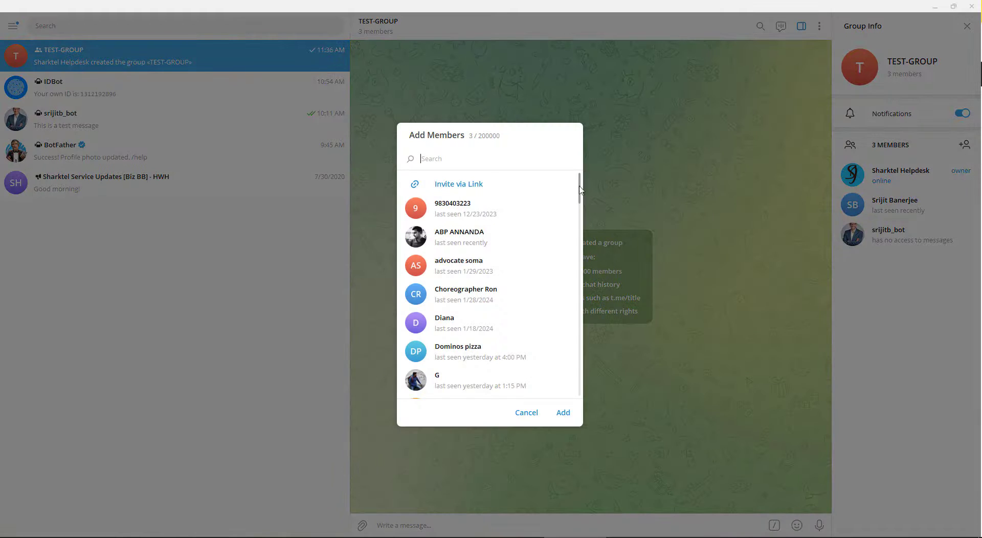
pyautogui.hotkey('ctrl', 'v')
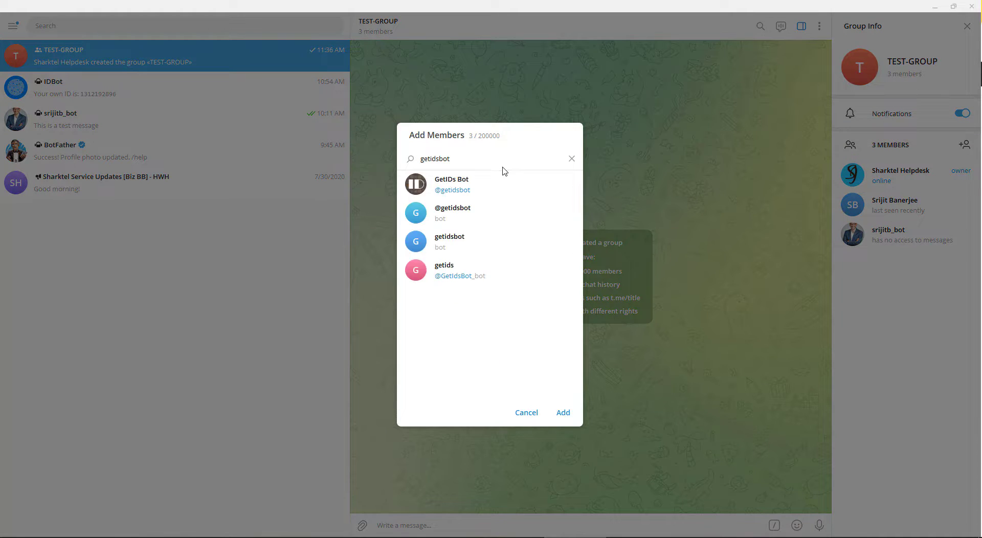
pyautogui.click(466, 189)
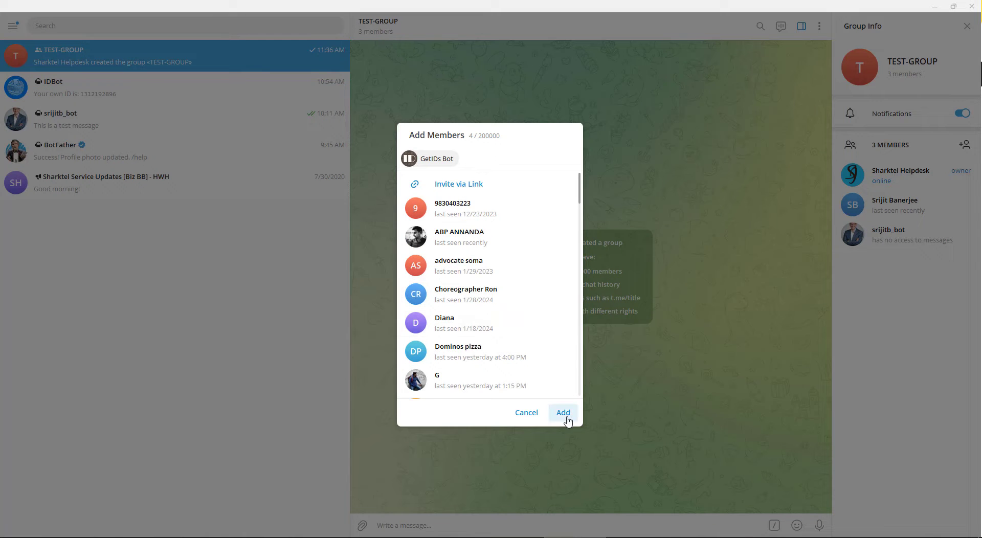
pyautogui.click(565, 415)
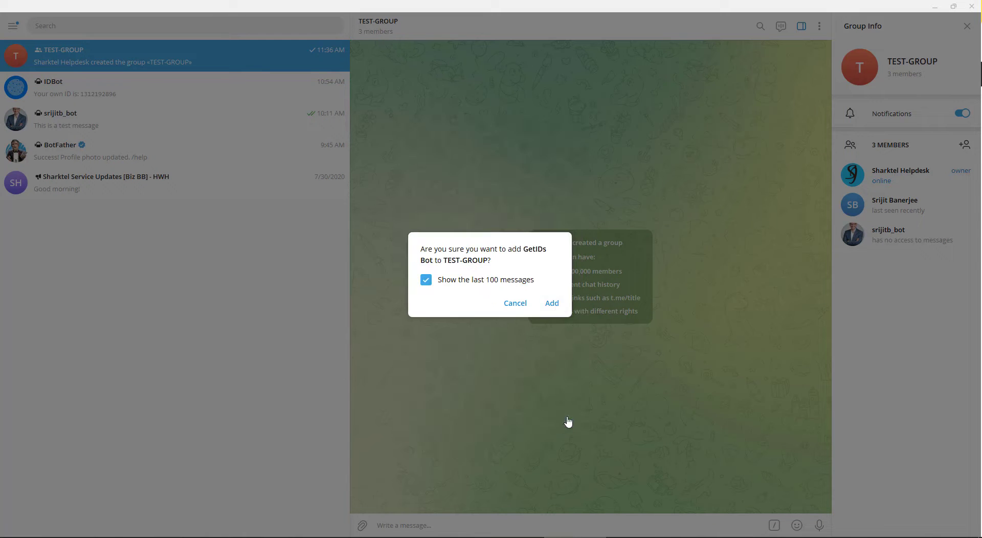
pyautogui.click(552, 304)
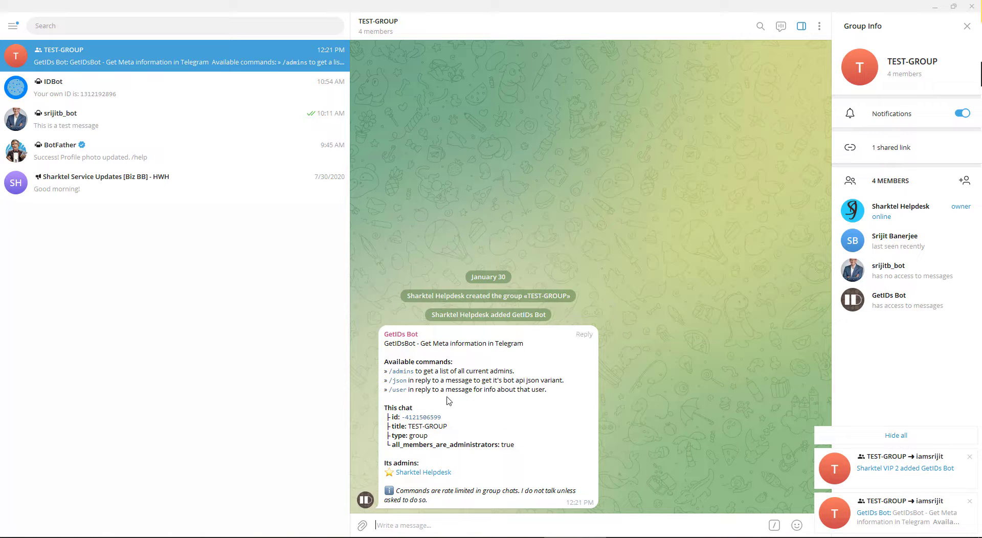
# Copy the chat id from the GetIDs Bot message and paste it below the group ID in Notepad to compare the two.
pyautogui.moveTo(449, 421); pyautogui.dragTo(399, 420)
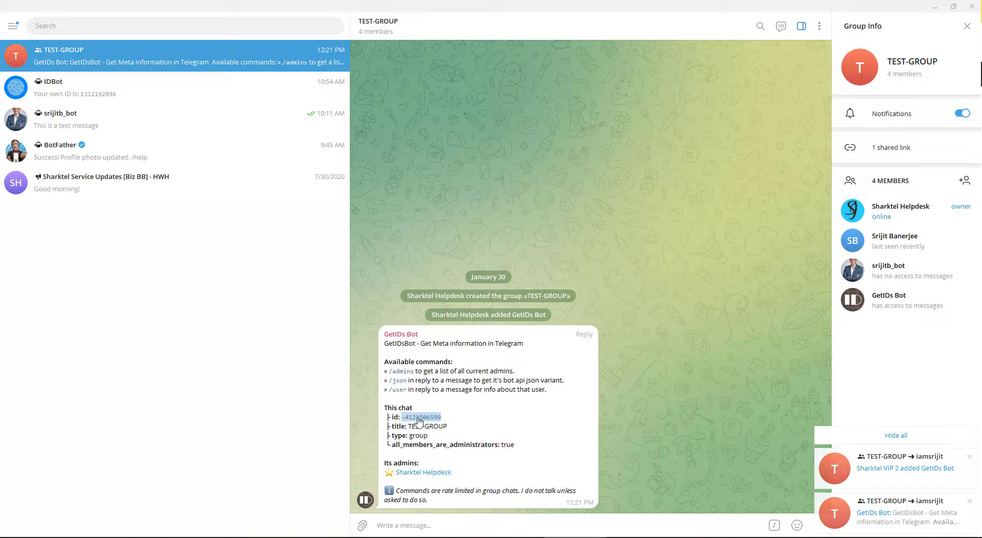
pyautogui.click(425, 417)
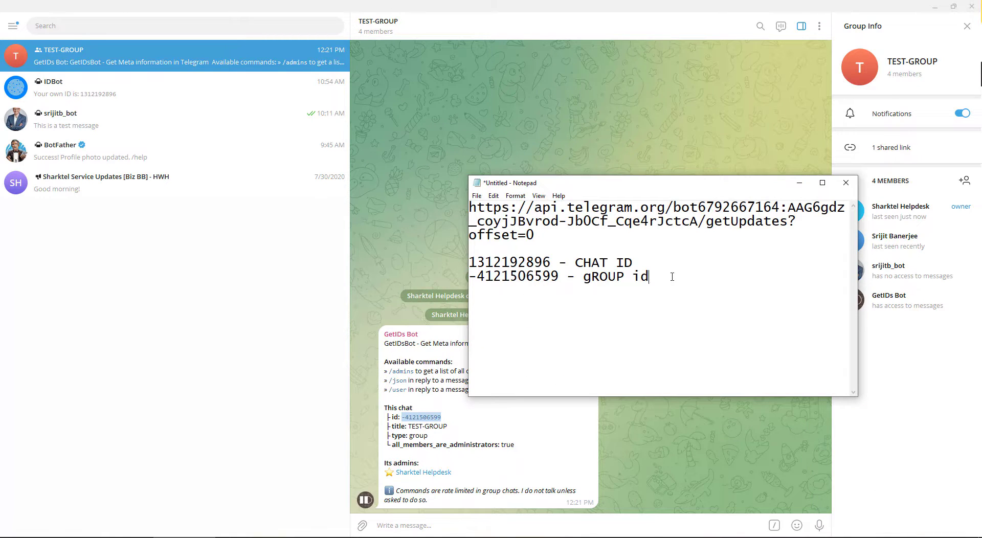
pyautogui.hotkey('ctrl', 'v')
pyautogui.moveTo(562, 292); pyautogui.dragTo(467, 295)
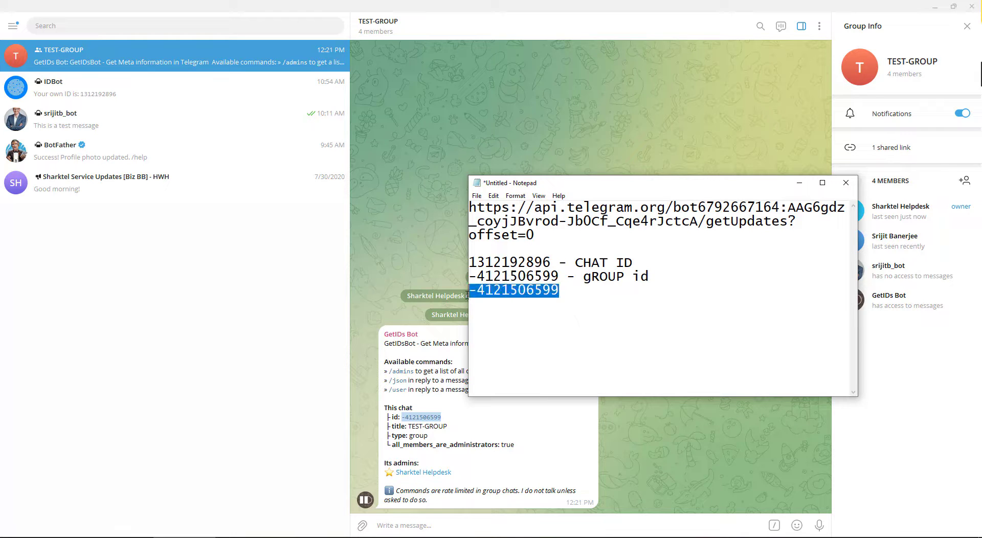
pyautogui.moveTo(559, 277); pyautogui.dragTo(467, 279)
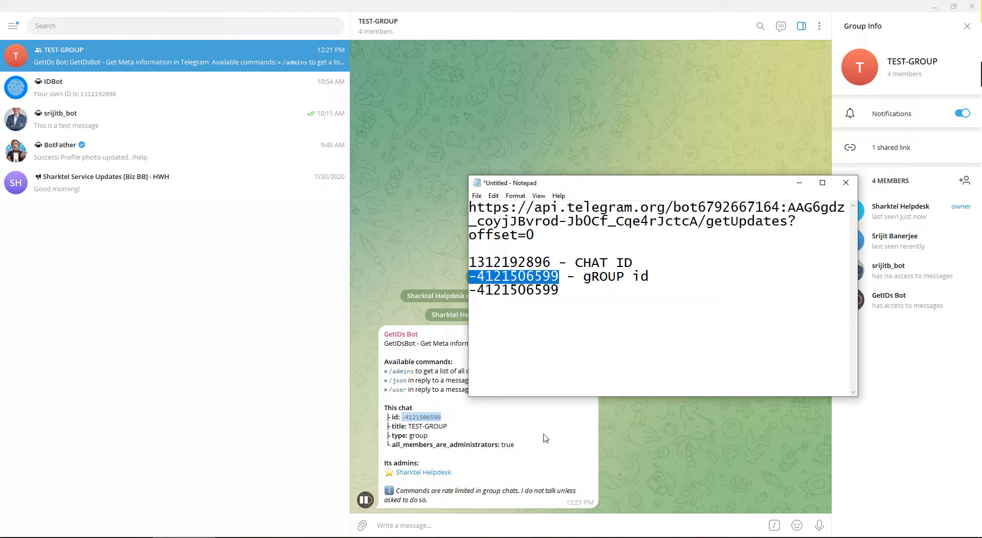
pyautogui.moveTo(592, 183); pyautogui.dragTo(628, 93)
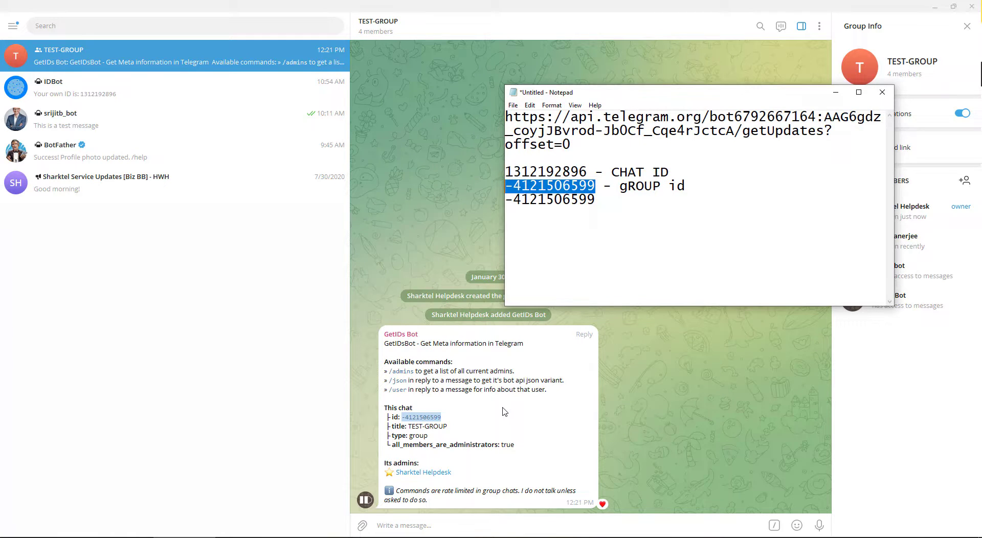
# Remove GetIDs Bot from TEST-GROUP in Telegram.
pyautogui.click(654, 415)
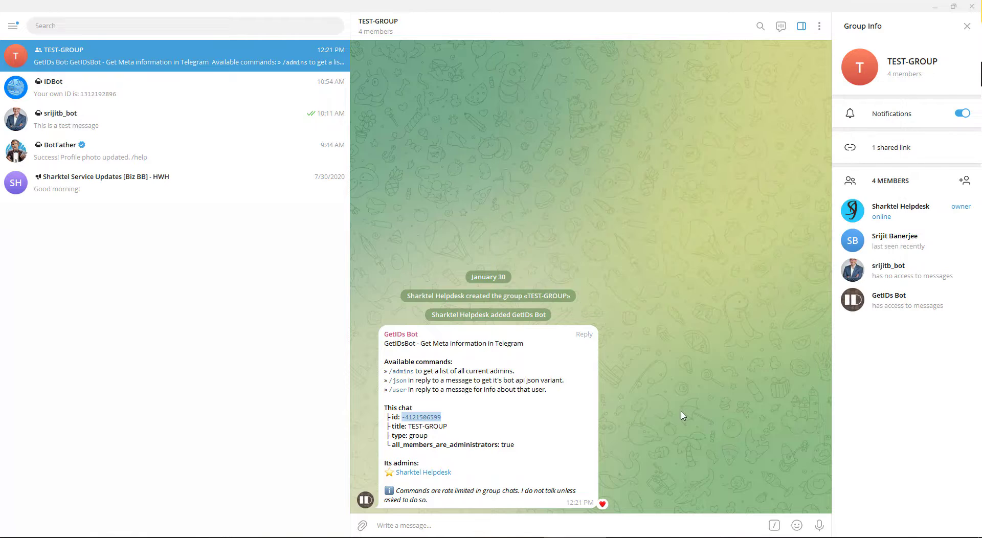
pyautogui.rightClick(948, 305)
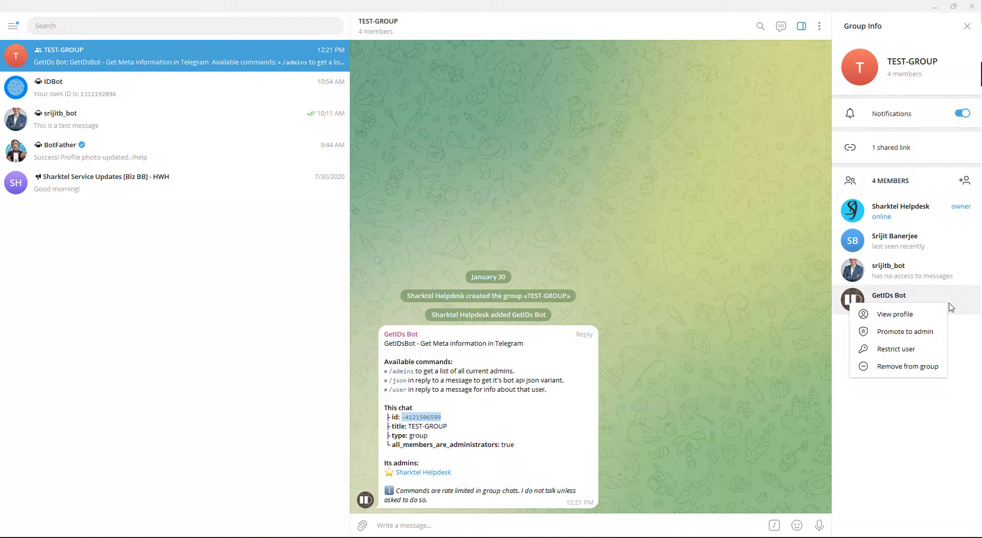
pyautogui.click(893, 366)
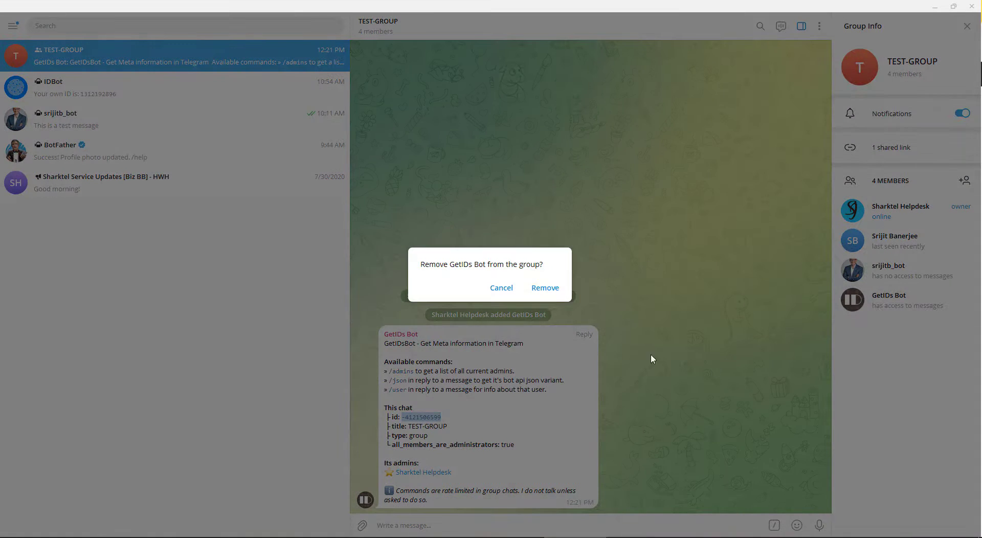
pyautogui.click(544, 289)
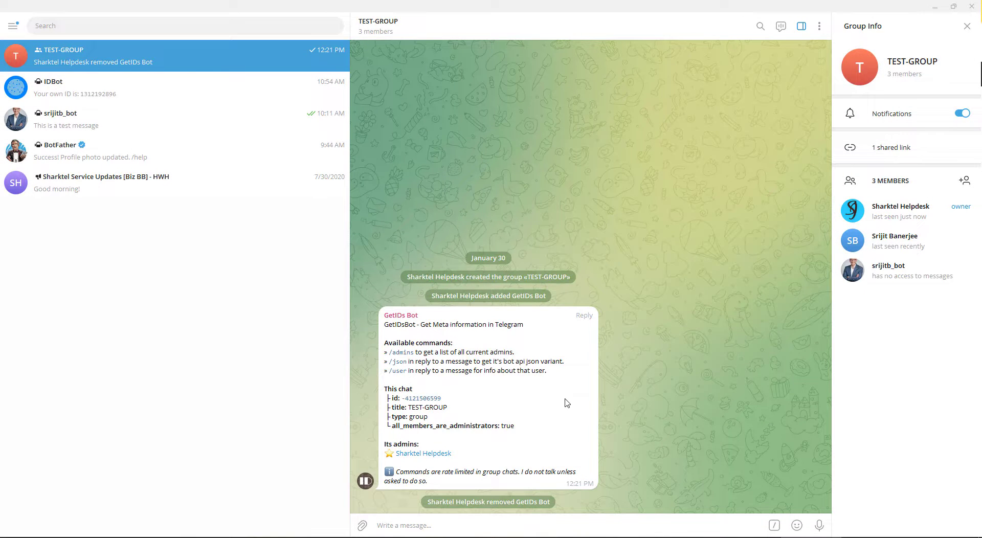
pyautogui.doubleClick(562, 408)
pyautogui.click(191, 537)
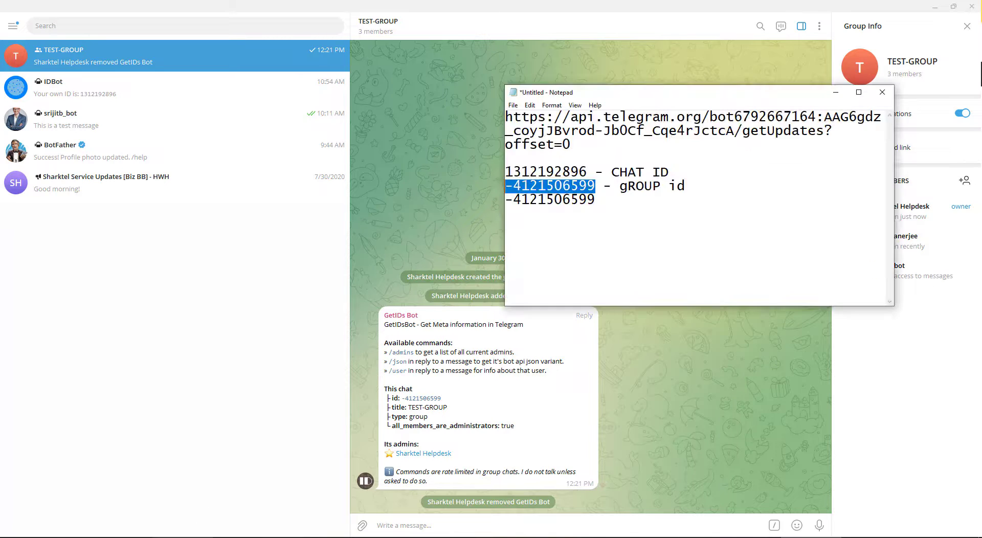
pyautogui.moveTo(623, 92); pyautogui.dragTo(431, 207)
pyautogui.doubleClick(430, 206)
pyautogui.click(441, 159)
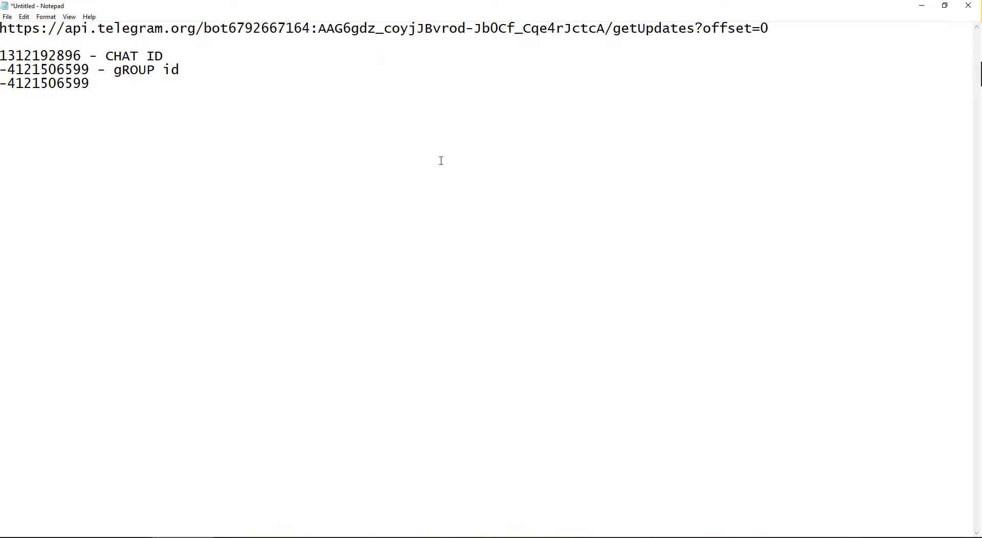
pyautogui.press('Return')
pyautogui.press('Return')
pyautogui.press('Return')
pyautogui.press('Return')
pyautogui.hotkey('ctrl', 'v')
# Delete the duplicate group ID line in Notepad and complete the template sendMessage URL with the bot's API token and the personal chat ID.
pyautogui.moveTo(102, 84); pyautogui.dragTo(1, 87)
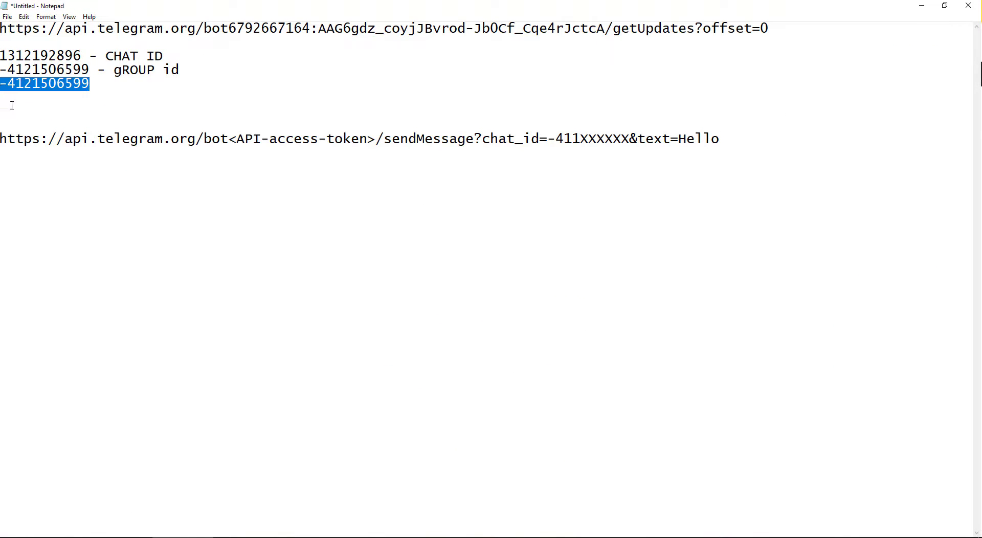
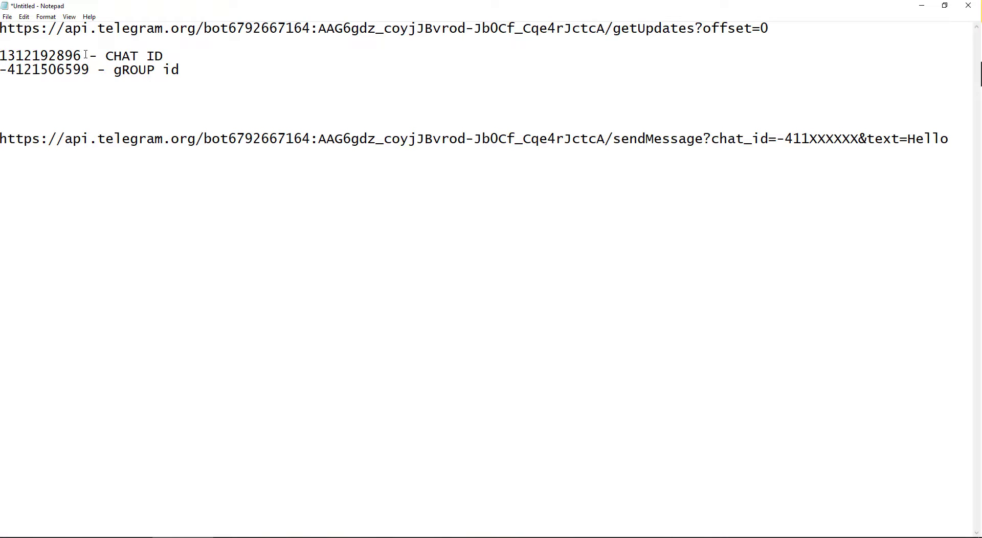
pyautogui.moveTo(85, 55); pyautogui.dragTo(1, 53)
pyautogui.hotkey('ctrl', 'c')
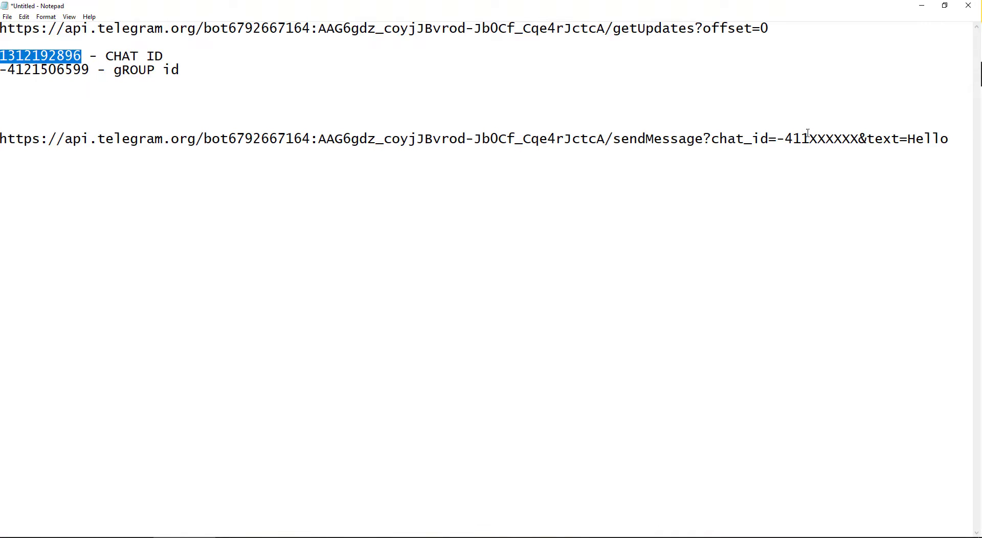
pyautogui.moveTo(780, 139); pyautogui.dragTo(859, 139)
pyautogui.hotkey('ctrl', 'v')
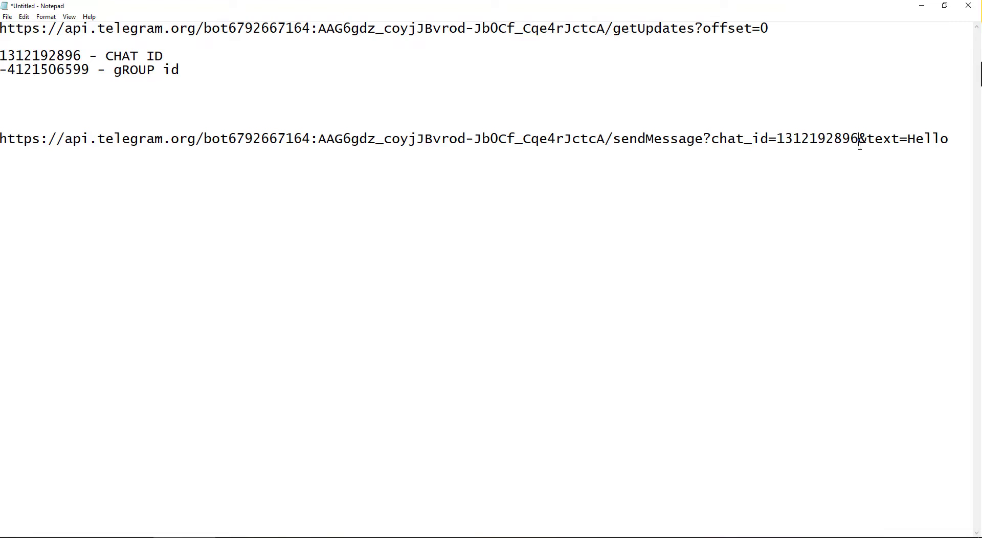
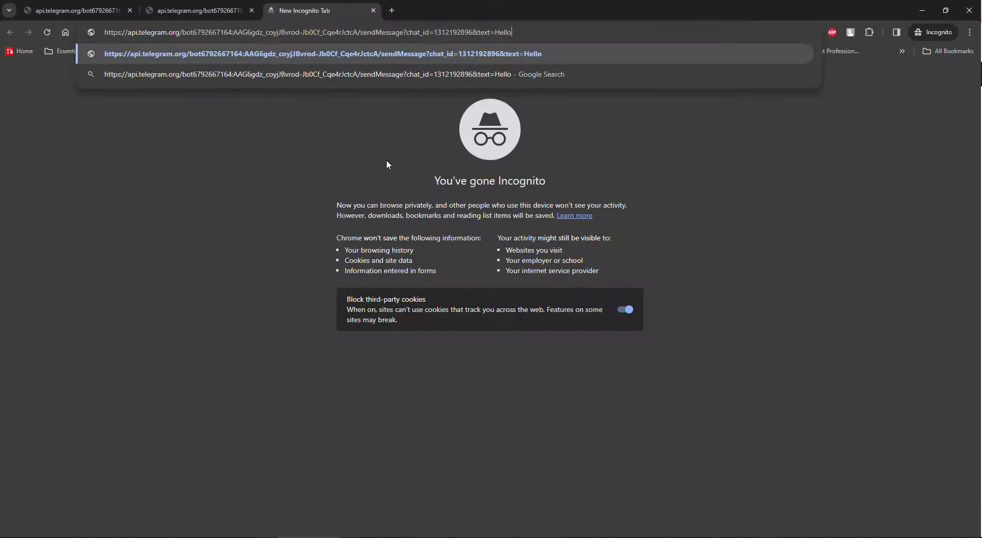
# Open the sendMessage URL with the bot API token in a new Chrome tab and check the bot's Hello message in Telegram.
pyautogui.press('Return')
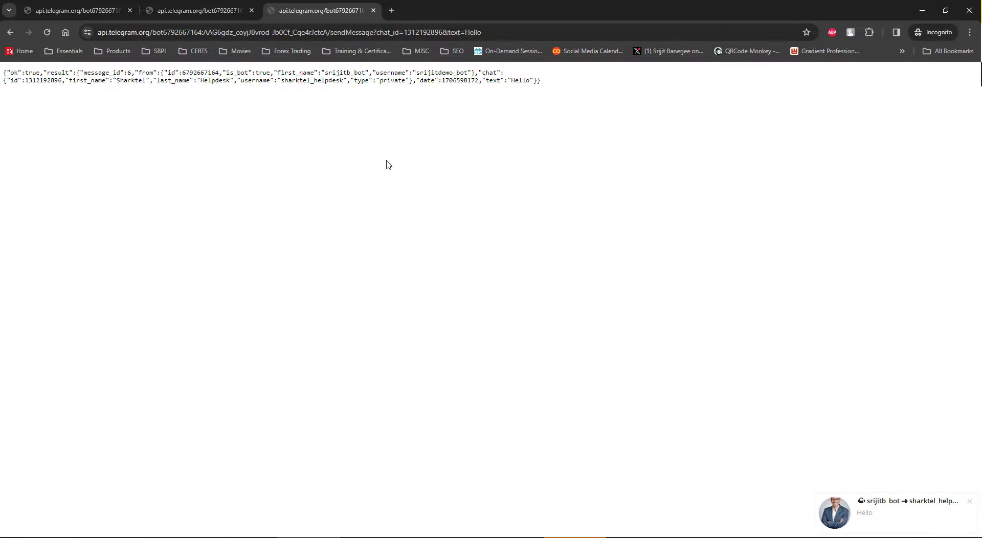
pyautogui.click(589, 537)
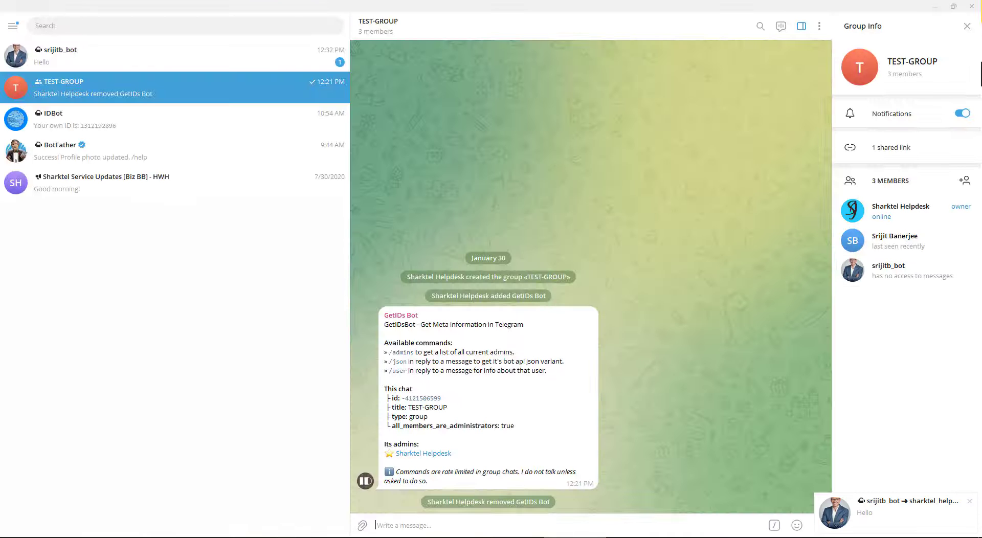
pyautogui.click(169, 55)
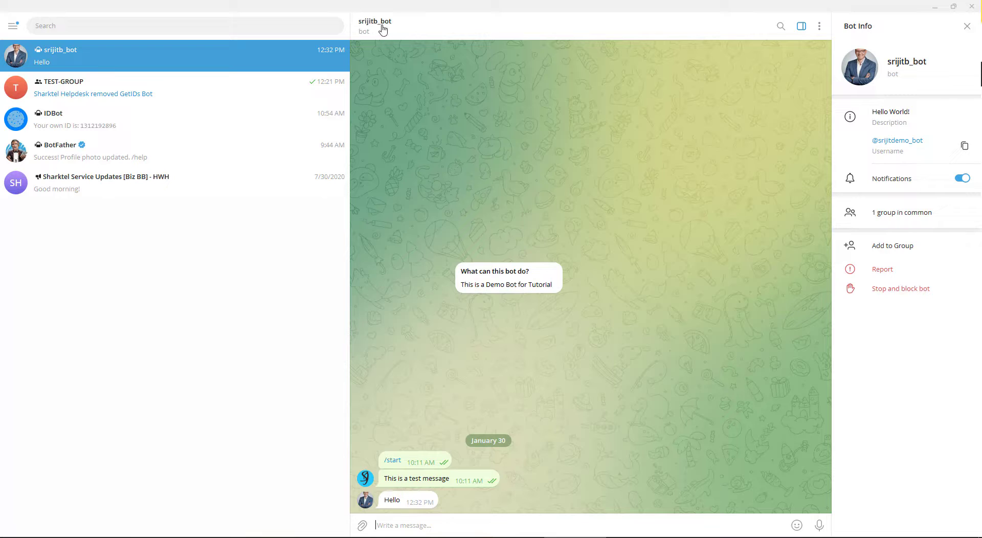
pyautogui.moveTo(406, 503); pyautogui.dragTo(383, 503)
pyautogui.click(934, 7)
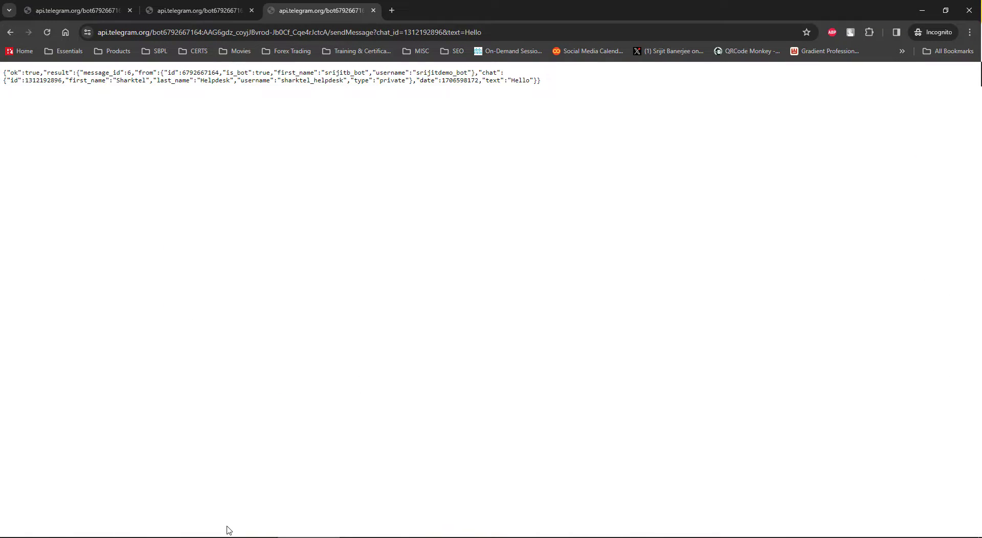
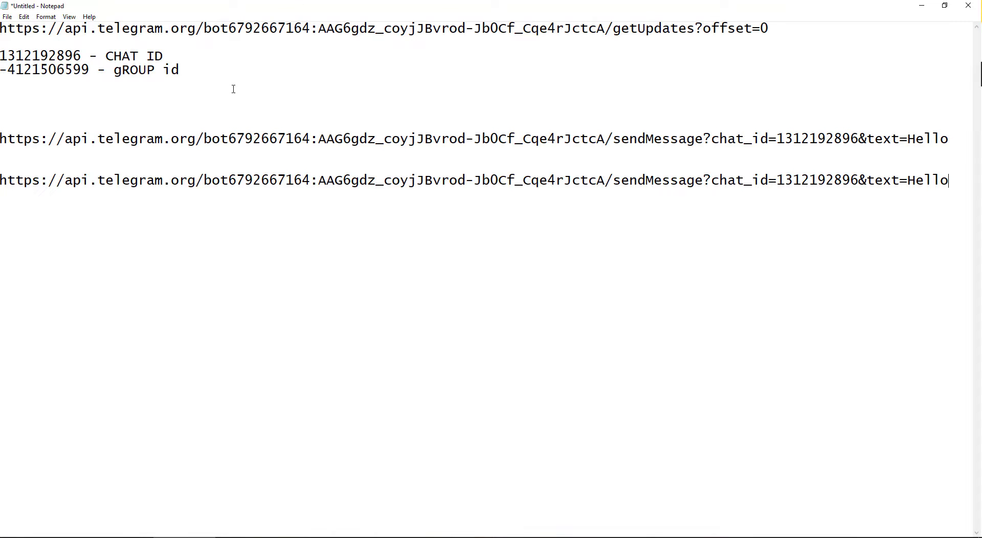
# Send Hello to TEST-GROUP through a copy of the tokenised sendMessage URL using the group ID, and check the message in Telegram.
pyautogui.moveTo(91, 71); pyautogui.dragTo(1, 65)
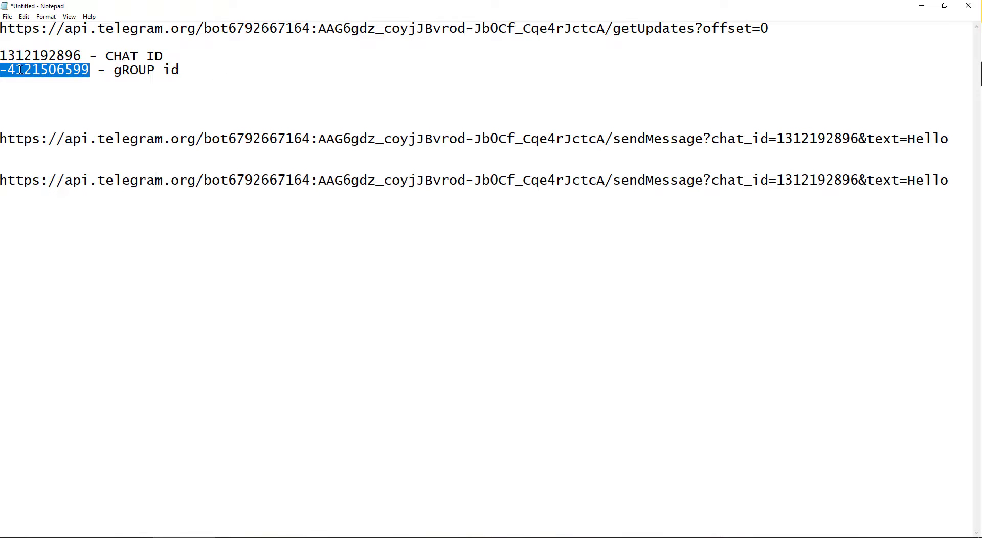
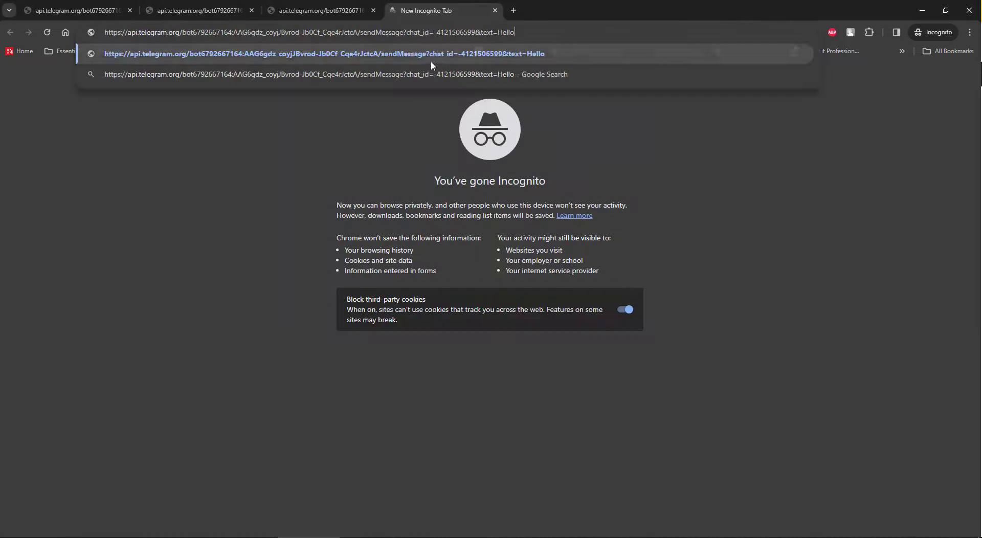
pyautogui.press('Return')
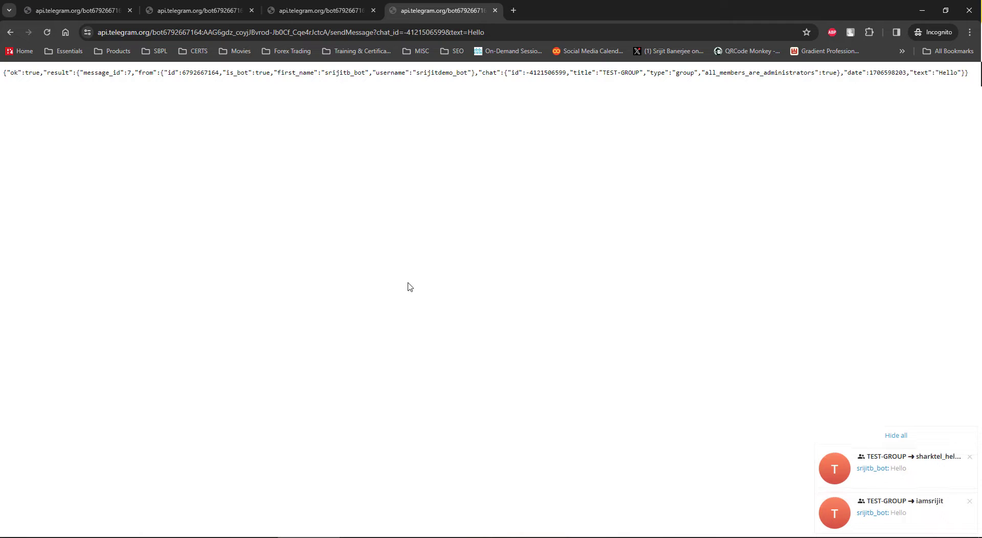
pyautogui.click(575, 537)
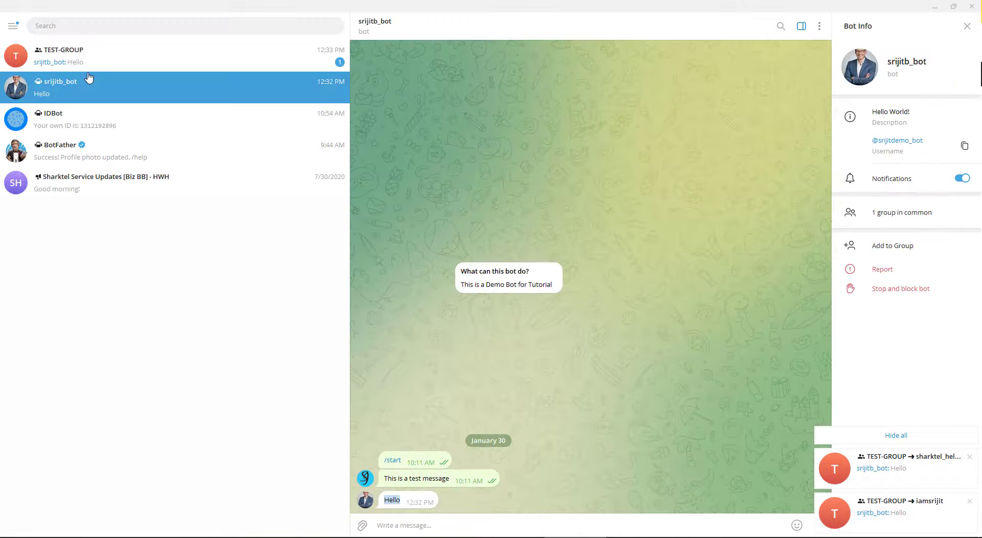
pyautogui.click(97, 57)
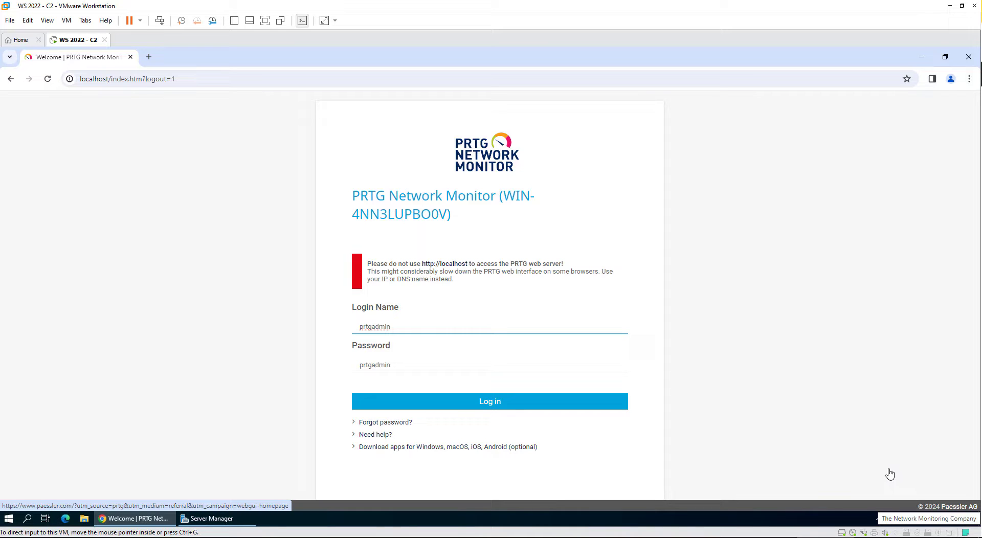
# Log in to PRTG Network Monitor in the WS 2022 - C2 virtual machine and start adding a new notification template.
pyautogui.click(505, 402)
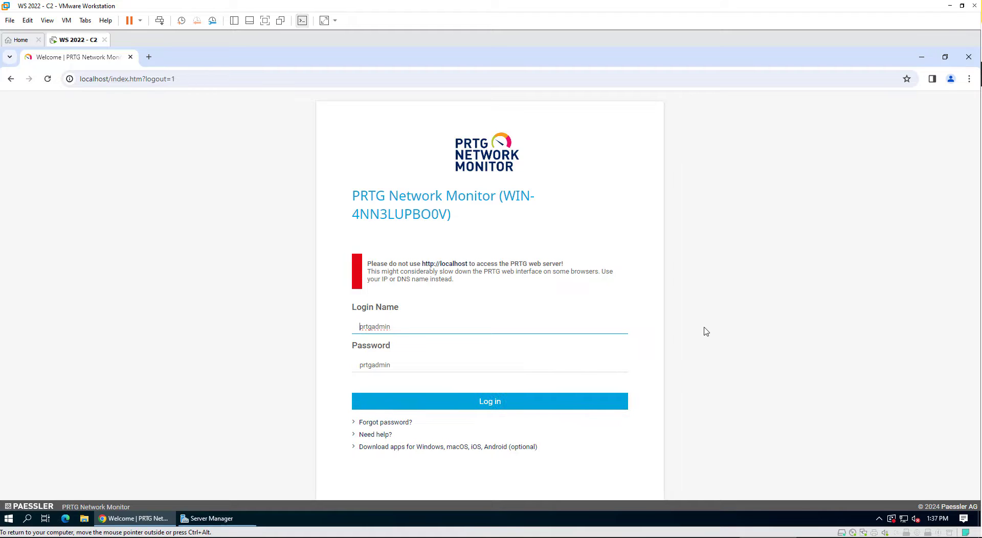
pyautogui.click(493, 404)
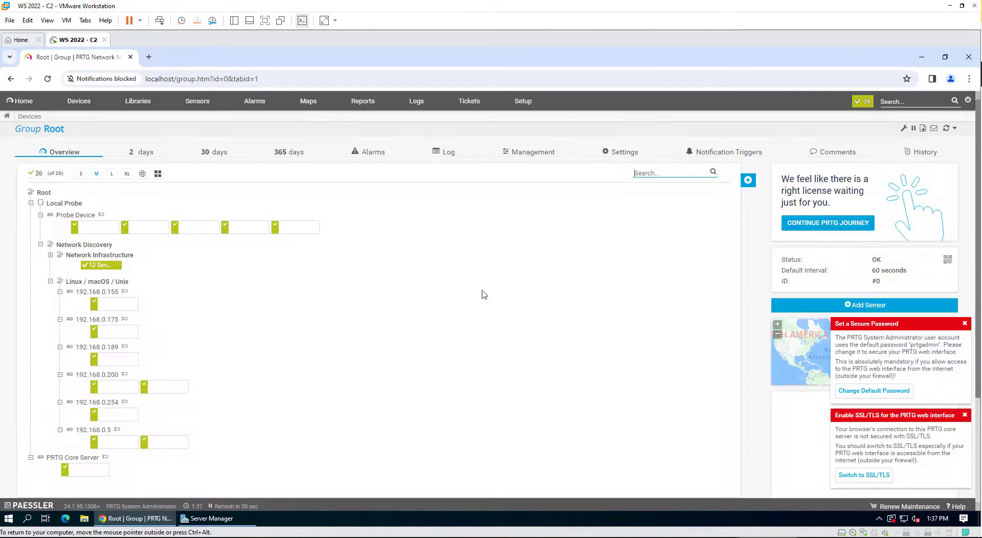
pyautogui.click(527, 107)
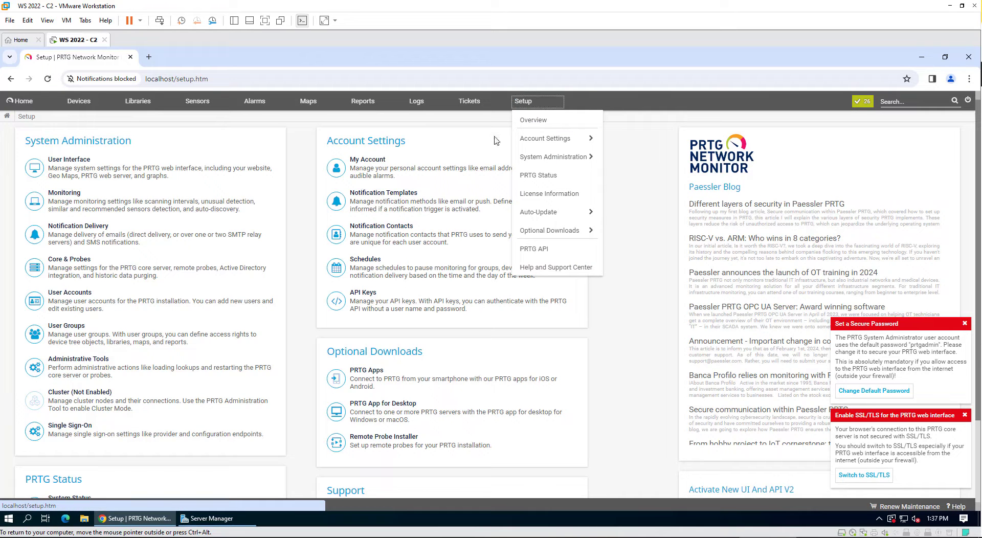
pyautogui.click(449, 200)
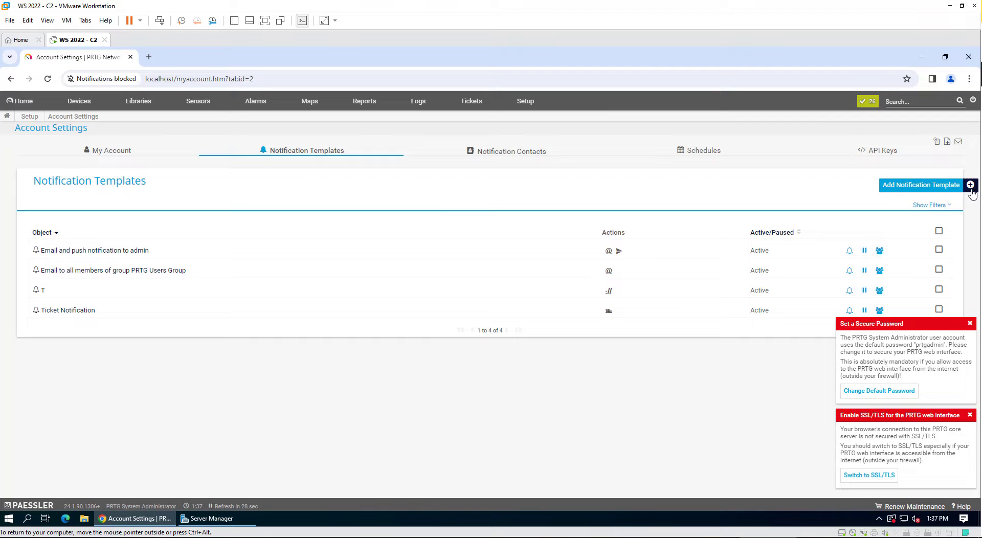
pyautogui.click(969, 185)
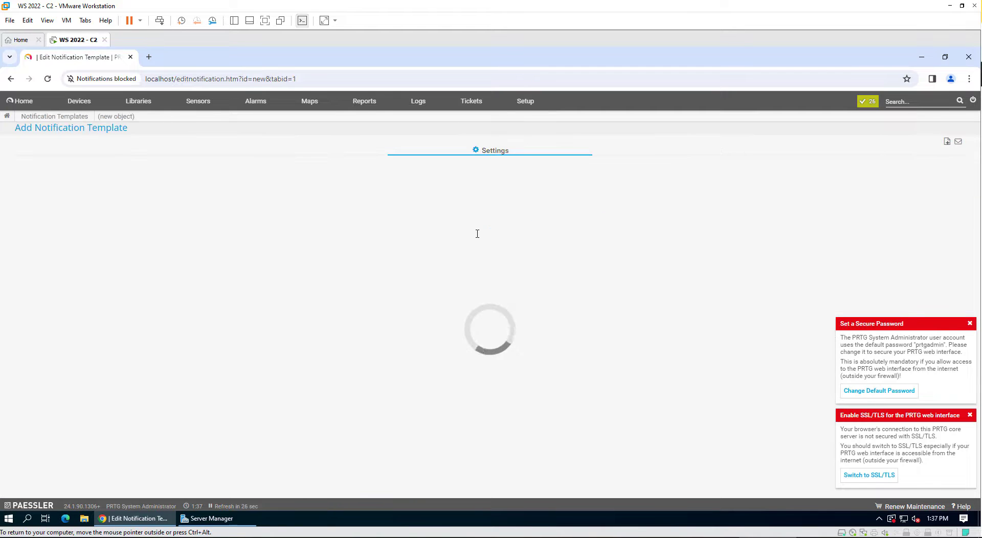
# Name the template Telegram Notification and enable its Execute HTTP Action option.
pyautogui.tripleClick(457, 215)
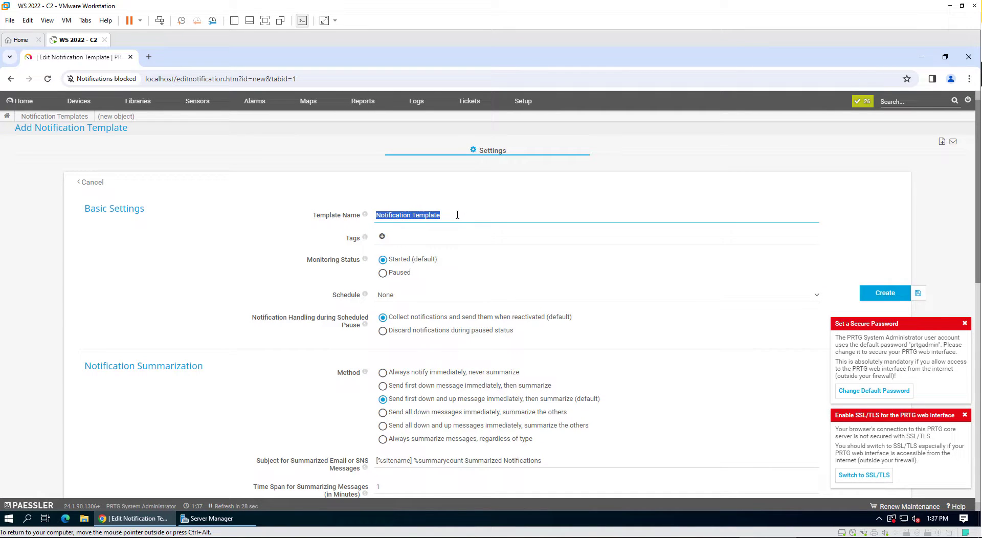
pyautogui.write('Telegram')
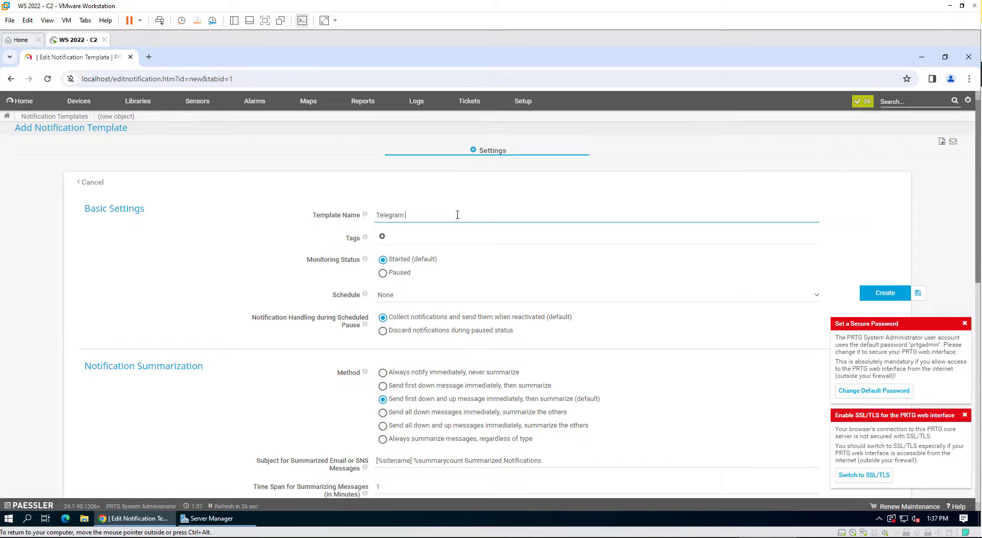
pyautogui.write(' Notification')
pyautogui.scroll(-4, 483, 303)
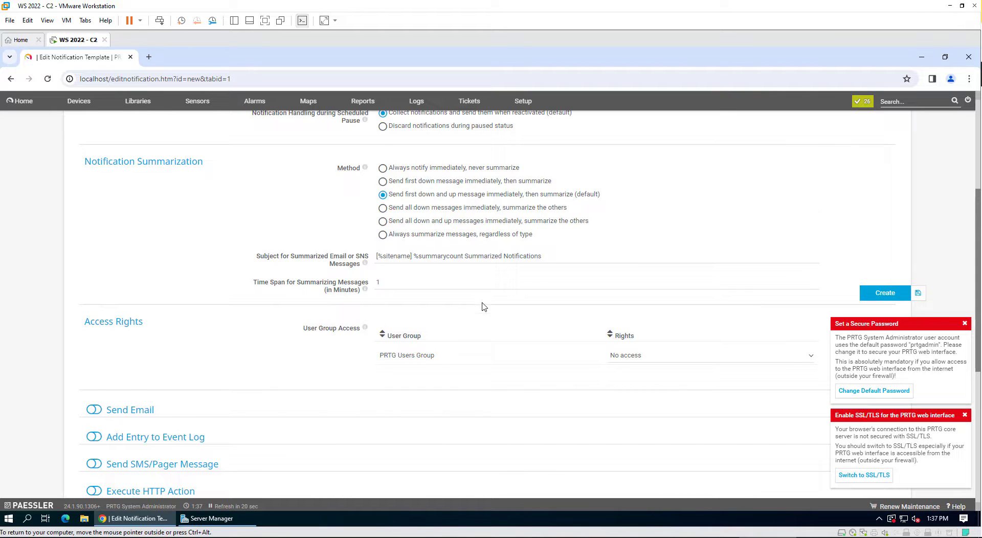
pyautogui.scroll(-4, 483, 303)
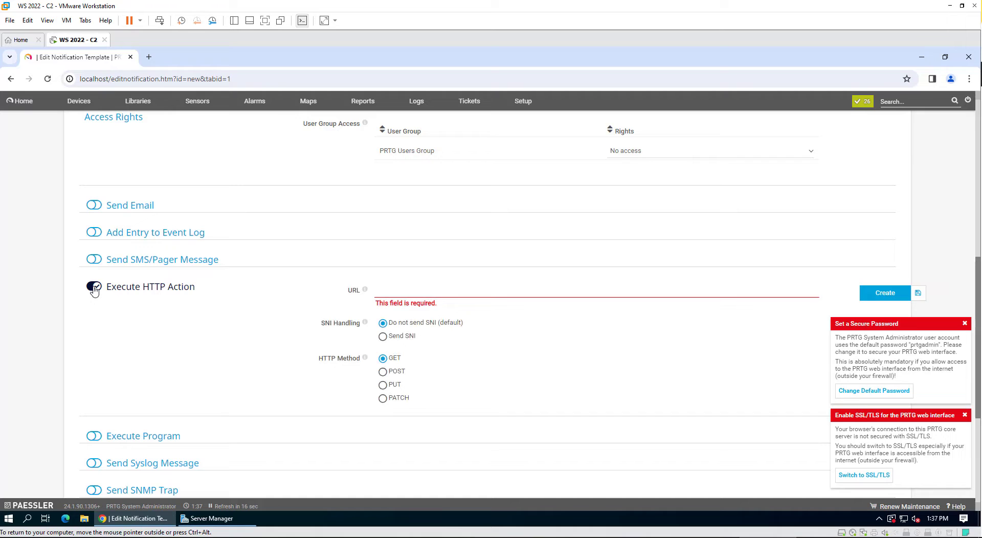
# Set the HTTP action's URL to the sendMessage address with the bot API token, choose POST, and paste the Markdown sensor-alert payload.
pyautogui.scroll(-4, 877, 401)
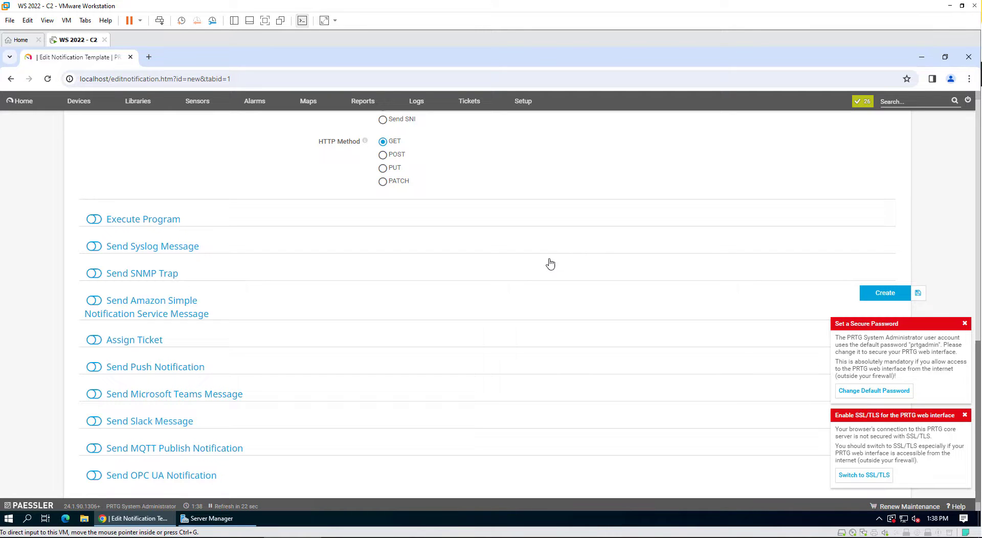
pyautogui.scroll(3, 284, 244)
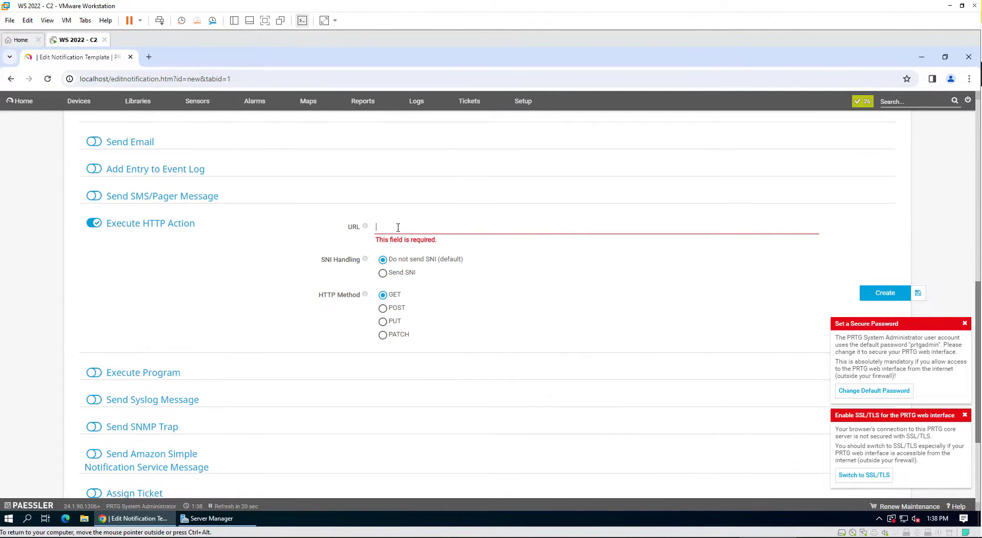
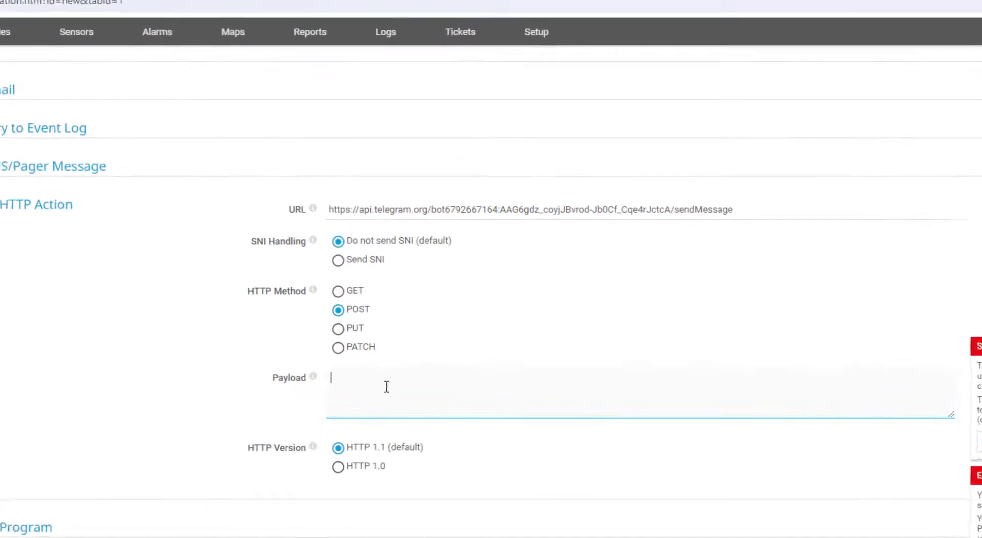
pyautogui.hotkey('ctrl', 'v')
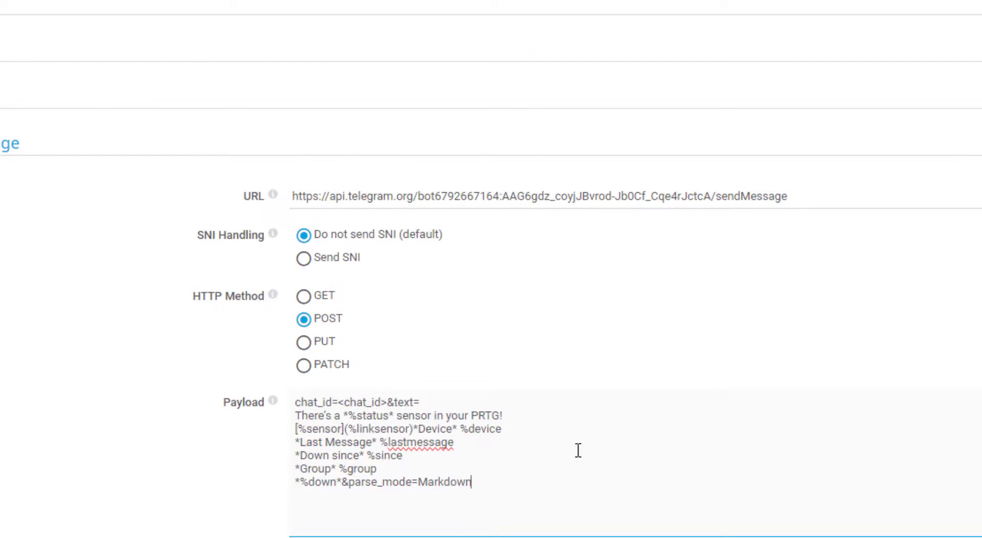
# Replace the <chat_id> placeholder in the payload with the Telegram group ID saved in Notepad.
pyautogui.click(340, 401)
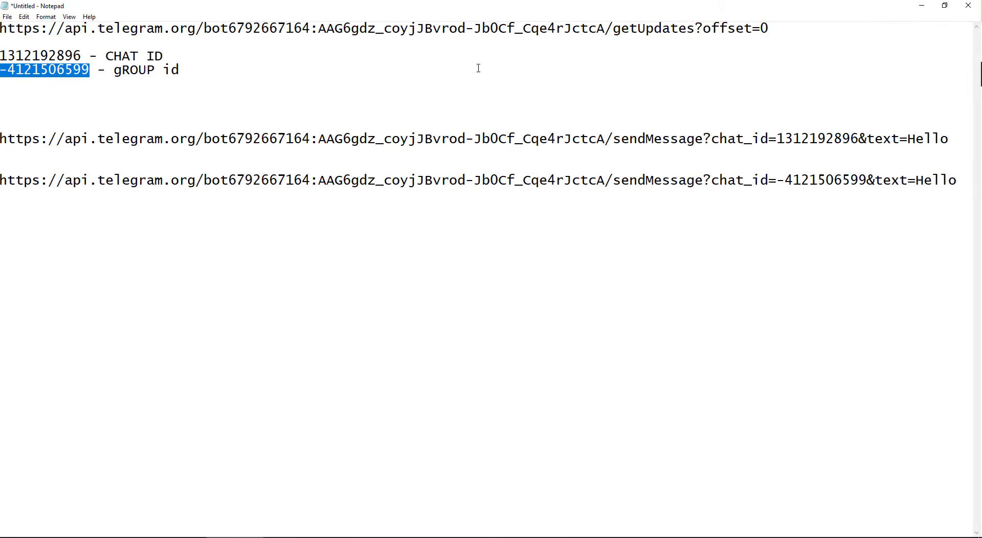
pyautogui.click(921, 6)
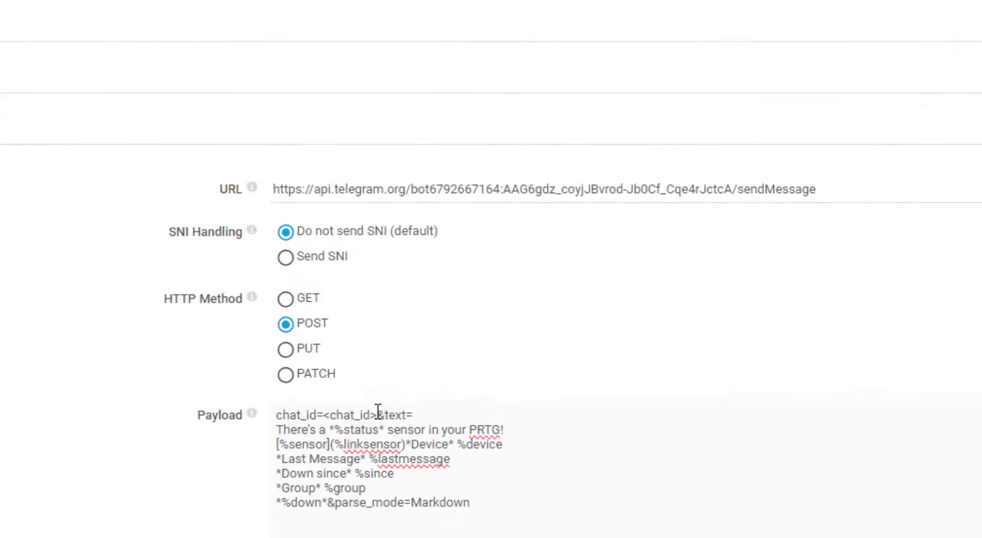
pyautogui.moveTo(377, 411); pyautogui.dragTo(324, 419)
pyautogui.hotkey('ctrl', 'v')
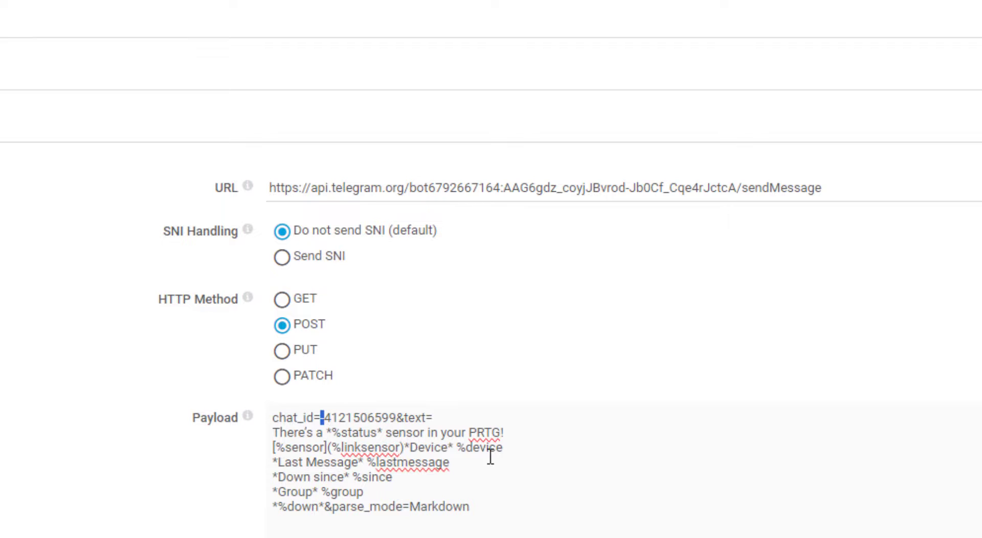
# Examine the payload's text parameter and its status, sensor, device, last message, down since, group and Markdown parse mode parts.
pyautogui.moveTo(404, 418); pyautogui.dragTo(434, 416)
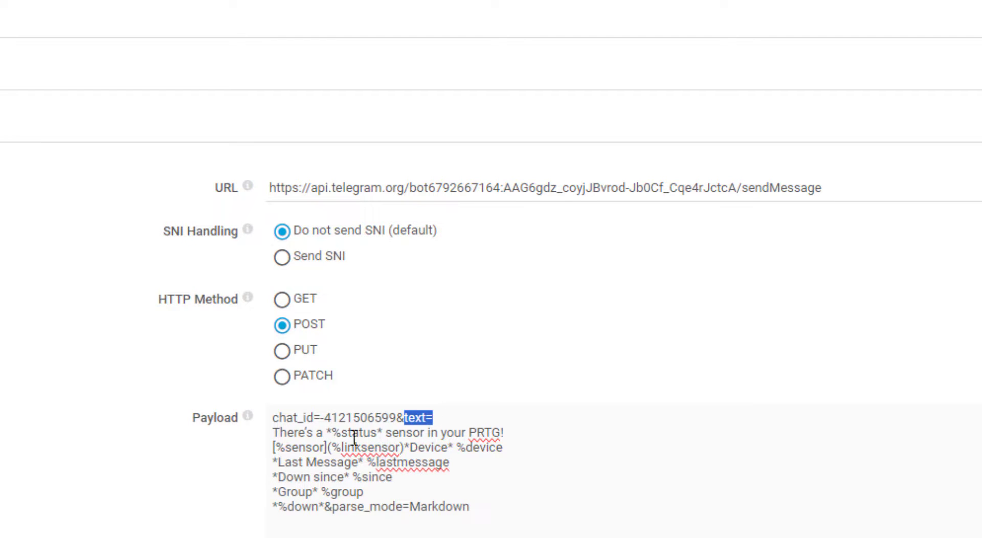
pyautogui.moveTo(273, 432); pyautogui.dragTo(305, 432)
pyautogui.click(326, 433)
pyautogui.click(378, 433)
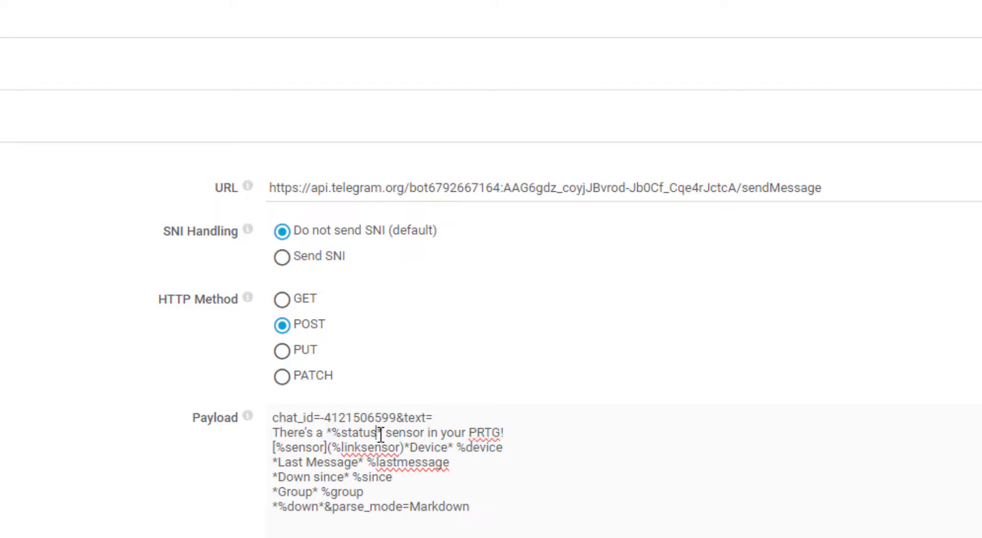
pyautogui.keyDown('shift'); pyautogui.click(383, 434); pyautogui.keyUp('shift')
pyautogui.click(391, 433)
pyautogui.moveTo(272, 447); pyautogui.dragTo(332, 449)
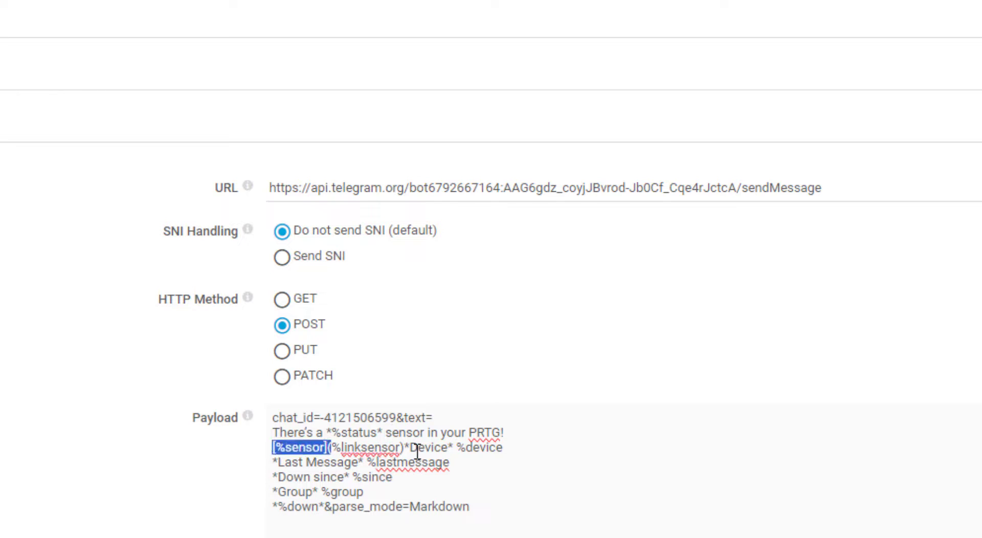
pyautogui.click(459, 462)
pyautogui.keyDown('shift'); pyautogui.click(471, 447); pyautogui.keyUp('shift')
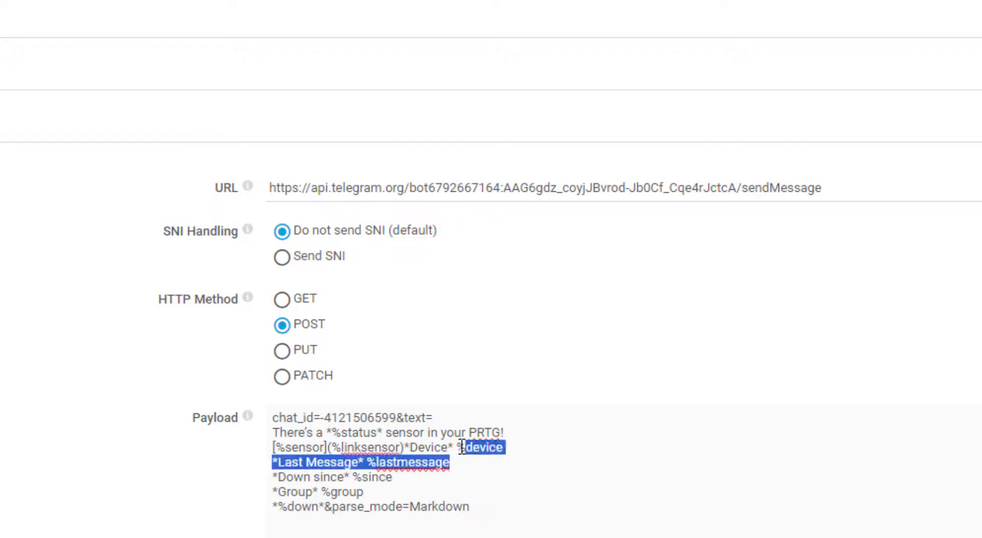
pyautogui.click(452, 477)
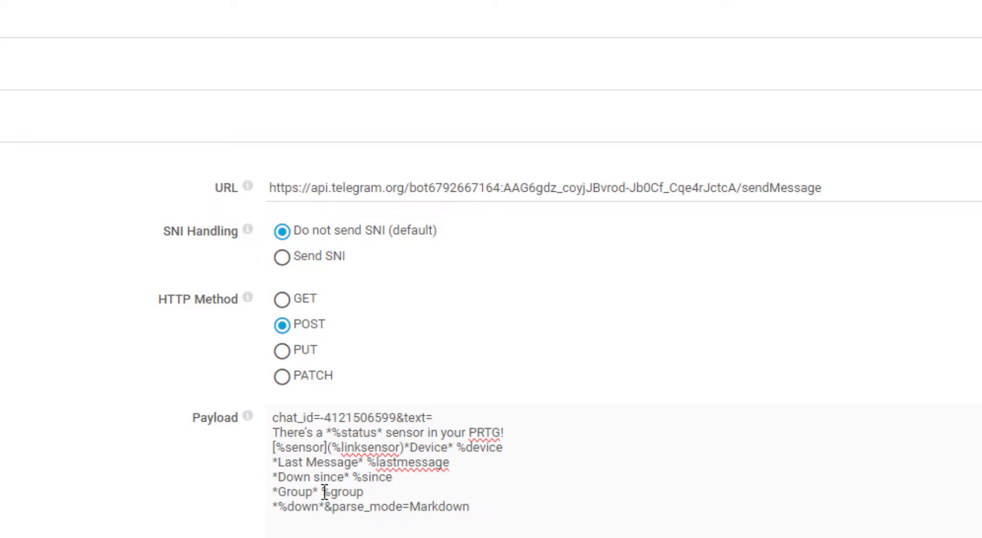
pyautogui.moveTo(319, 492); pyautogui.dragTo(271, 492)
pyautogui.click(295, 530)
pyautogui.click(336, 477)
pyautogui.moveTo(468, 509); pyautogui.dragTo(331, 508)
# Save the new Telegram Notification template with its HTTP action settings.
pyautogui.click(181, 531)
pyautogui.scroll(-2, 181, 530)
pyautogui.click(314, 449)
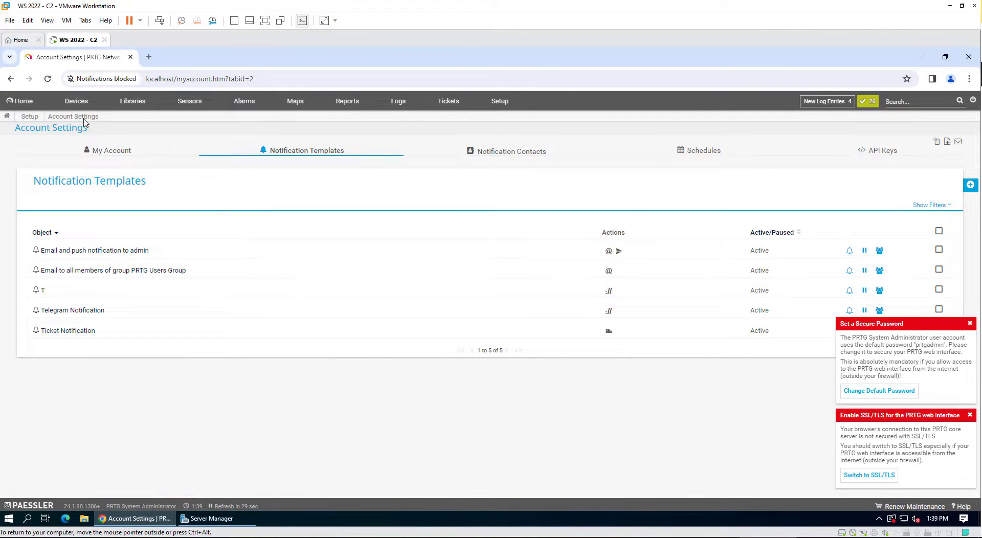
# Open the notification triggers of device 192.168.0.254 from the device tree and add a state trigger.
pyautogui.click(33, 108)
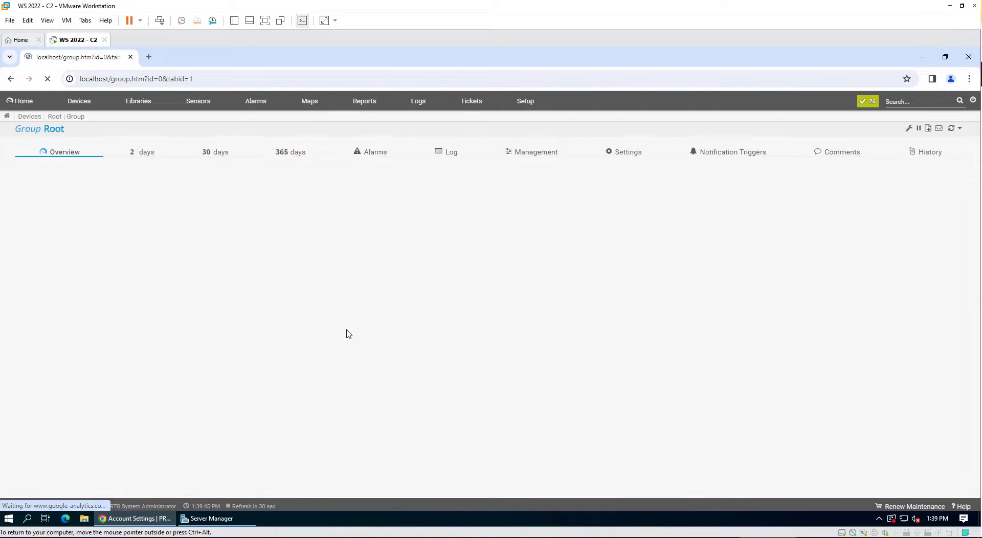
pyautogui.scroll(-1, 46, 386)
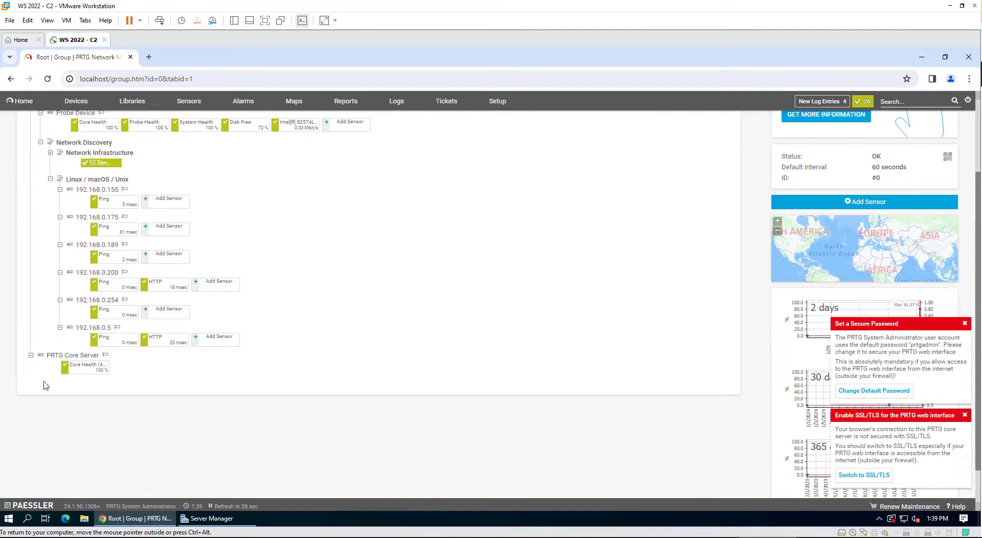
pyautogui.click(88, 300)
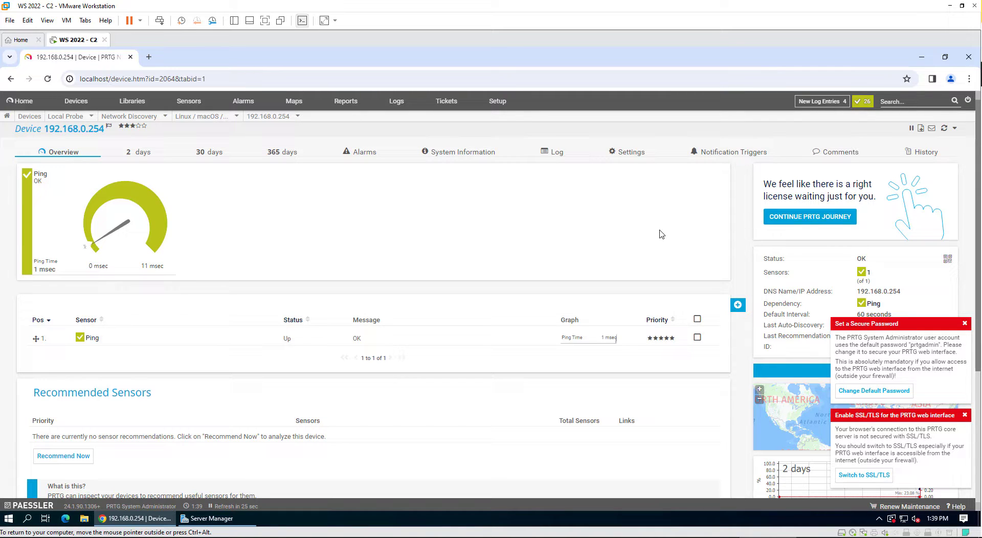
pyautogui.click(737, 153)
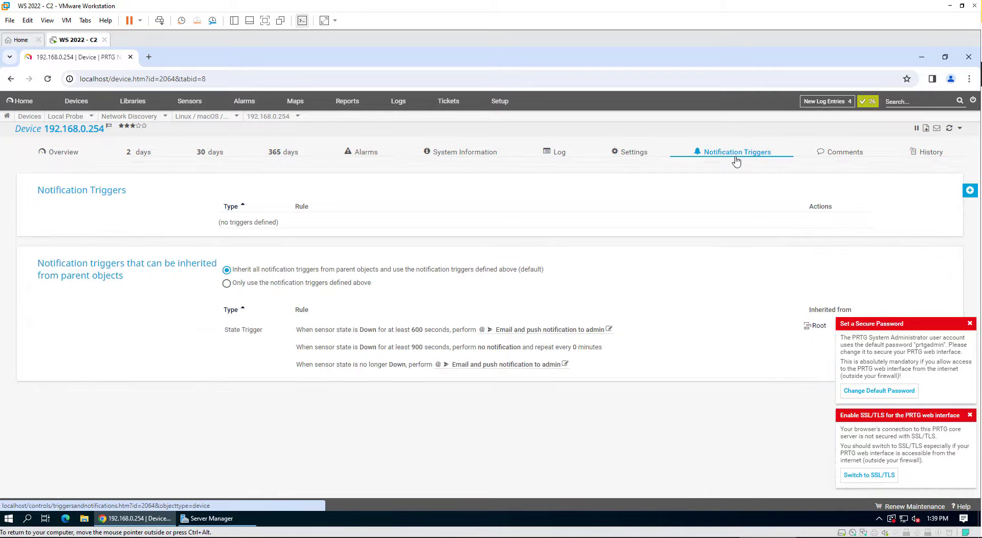
pyautogui.moveTo(969, 191)
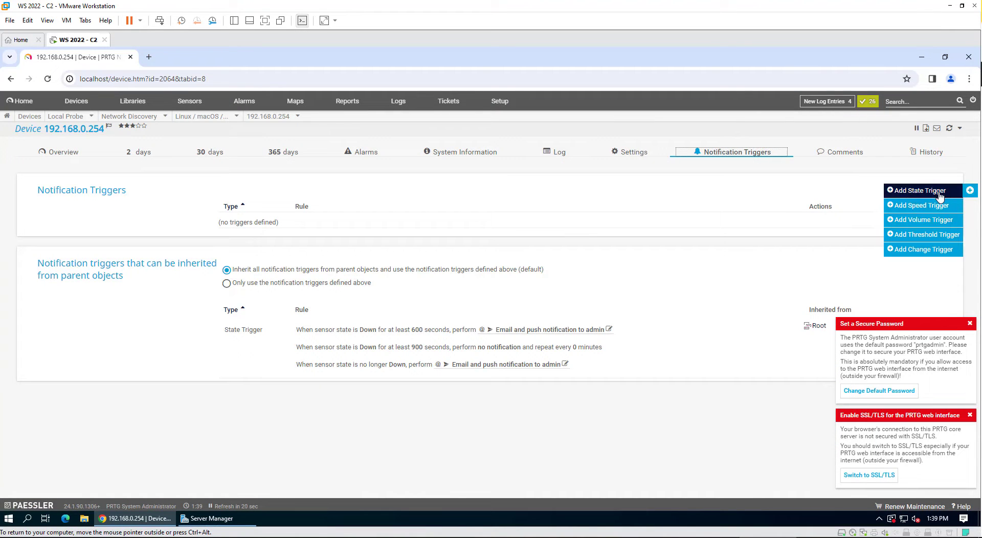
pyautogui.click(939, 197)
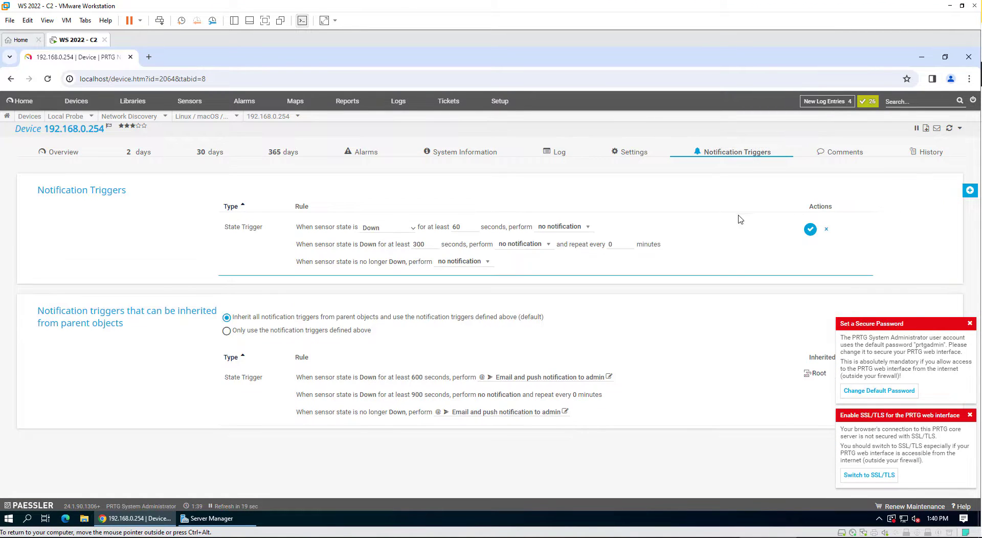
# Set the trigger to perform Telegram Notification after 10 seconds Down and when no longer Down, and save it.
pyautogui.click(459, 226)
pyautogui.doubleClick(456, 227)
pyautogui.click(543, 232)
pyautogui.click(558, 323)
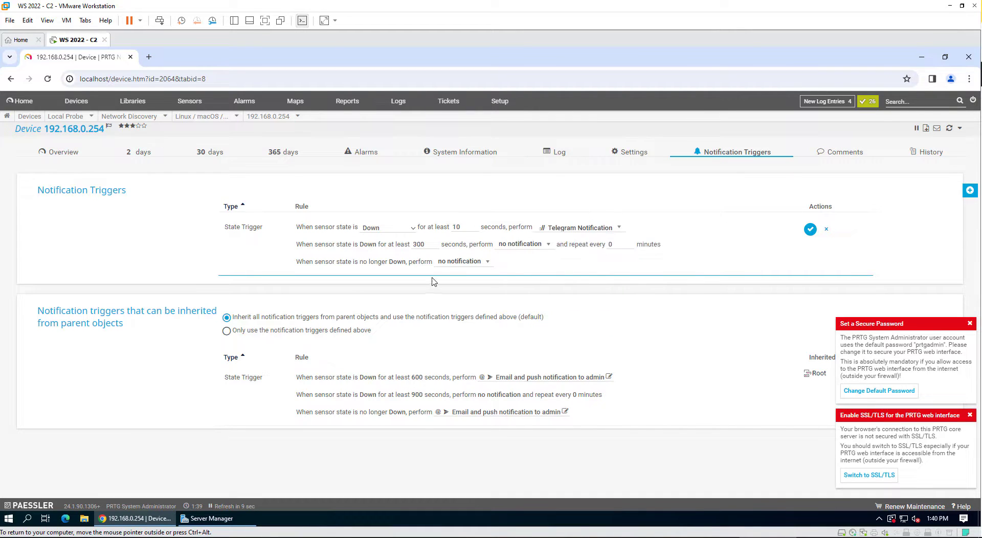
pyautogui.click(460, 263)
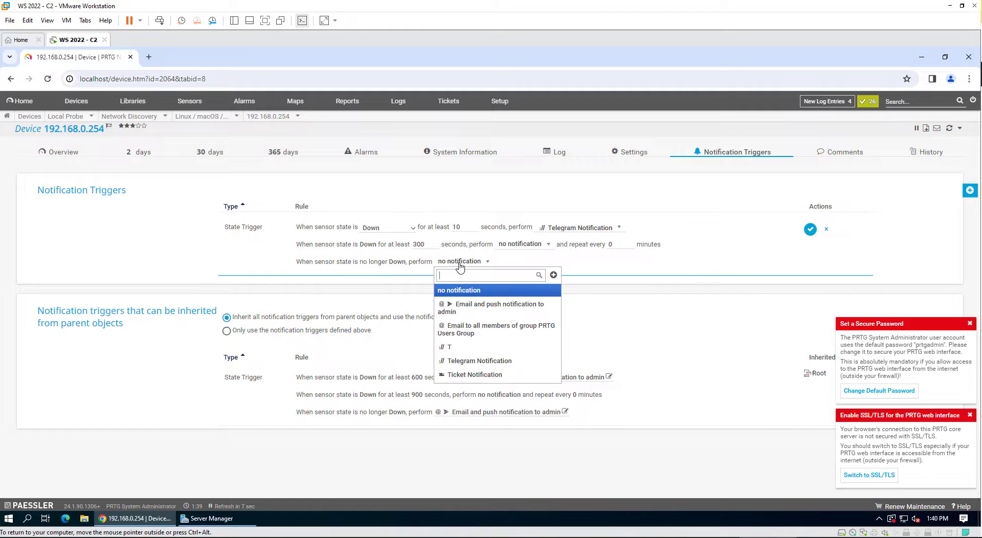
pyautogui.click(465, 361)
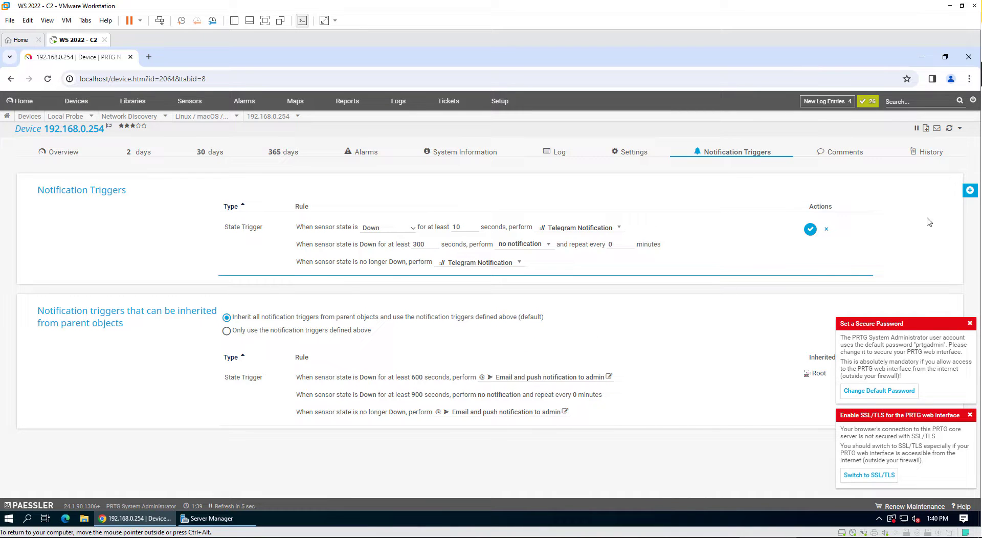
pyautogui.click(810, 233)
pyautogui.moveTo(700, 333)
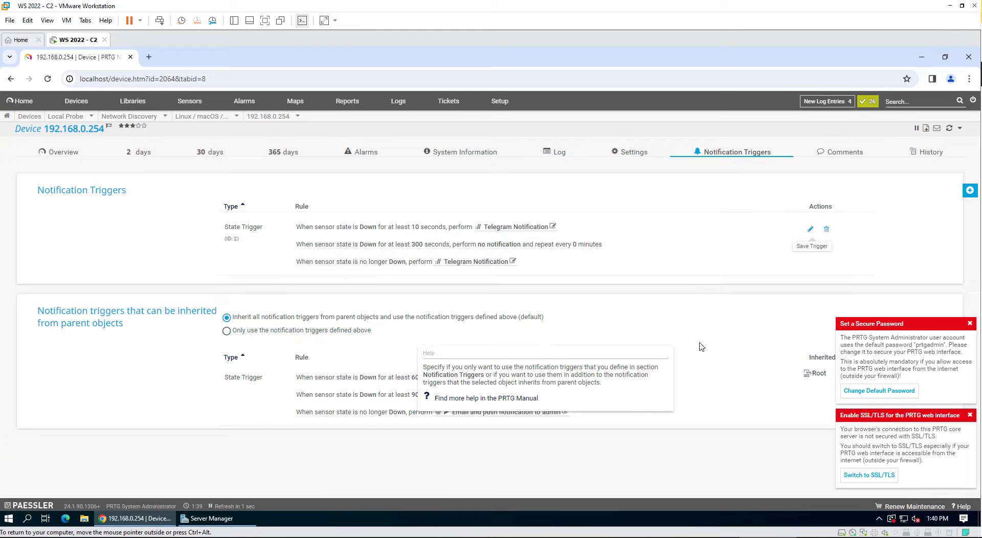
# Open the device's Ping sensor in PRTG and enable the ICMP drop rule for the input chain in the WinBox firewall.
pyautogui.click(279, 117)
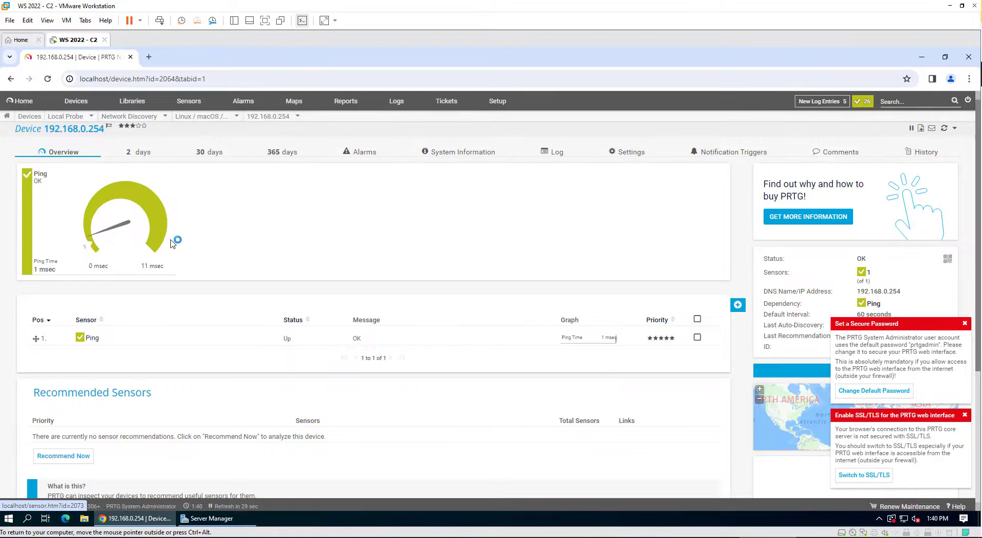
pyautogui.click(90, 336)
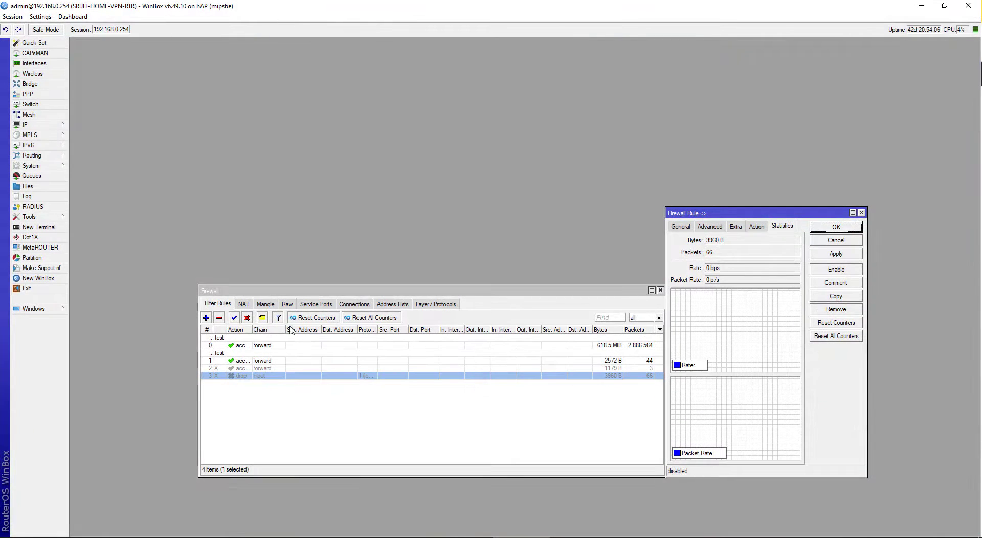
pyautogui.click(234, 317)
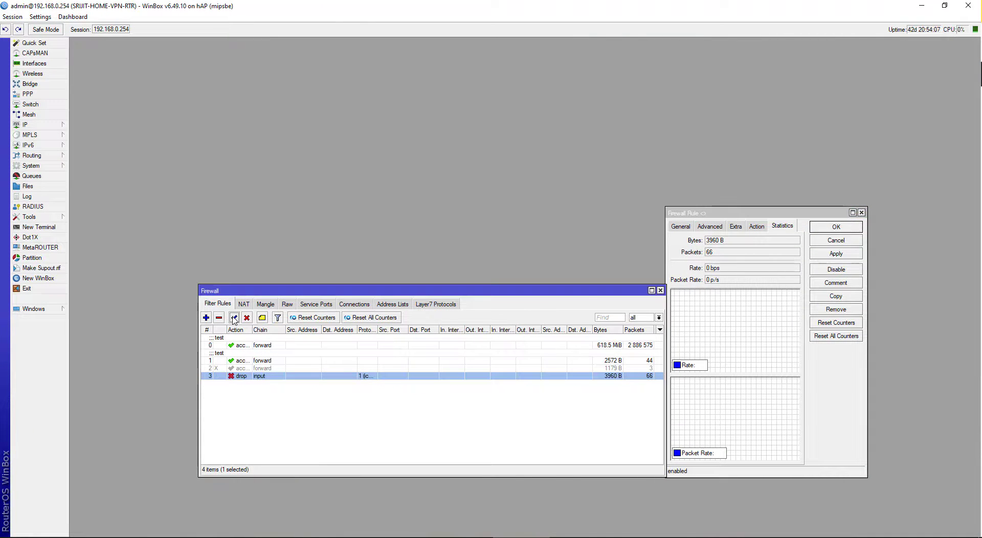
pyautogui.click(922, 7)
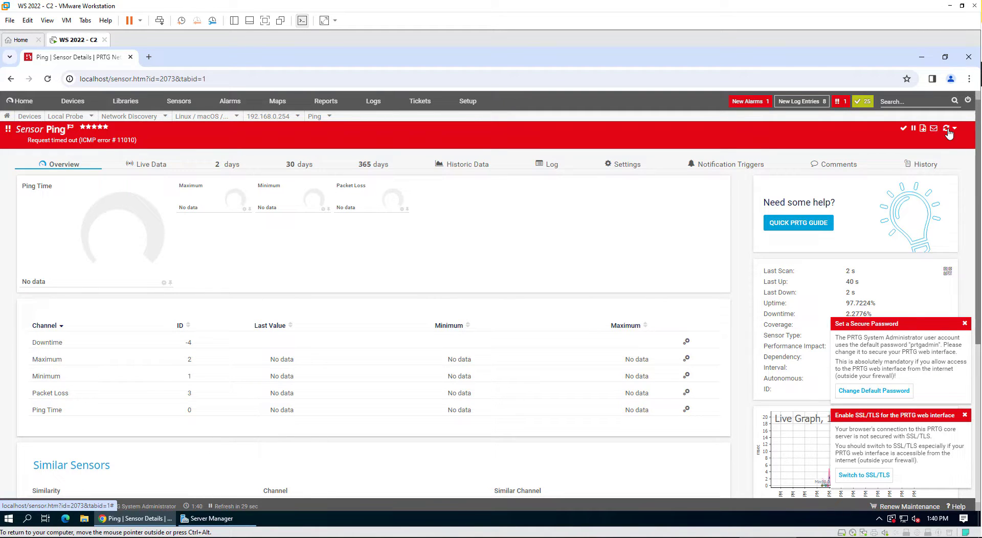
# Rescan the Ping sensor in PRTG and examine the Down alert in Telegram's TEST-GROUP, including its time and group lines.
pyautogui.click(946, 129)
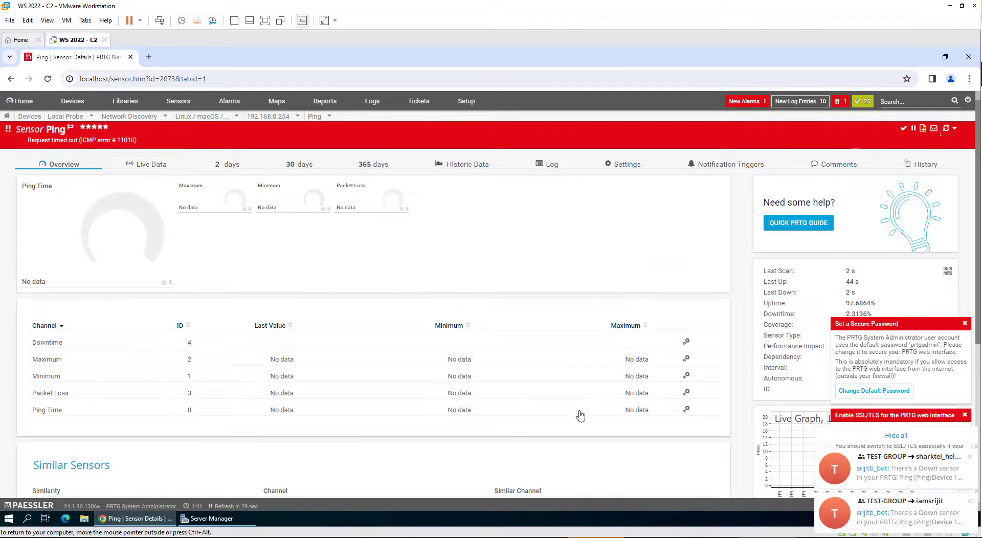
pyautogui.click(595, 537)
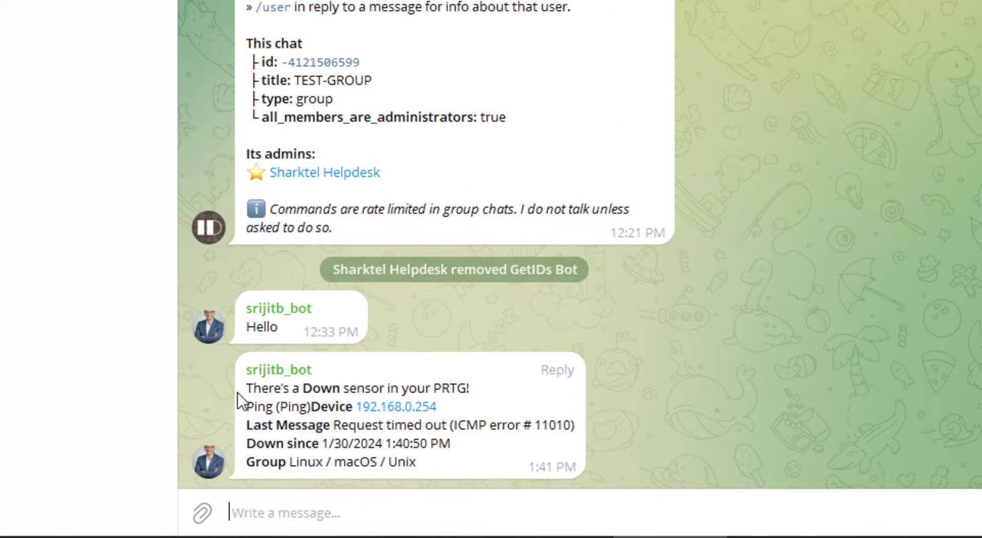
pyautogui.moveTo(241, 391); pyautogui.dragTo(582, 430)
pyautogui.moveTo(323, 443); pyautogui.dragTo(453, 449)
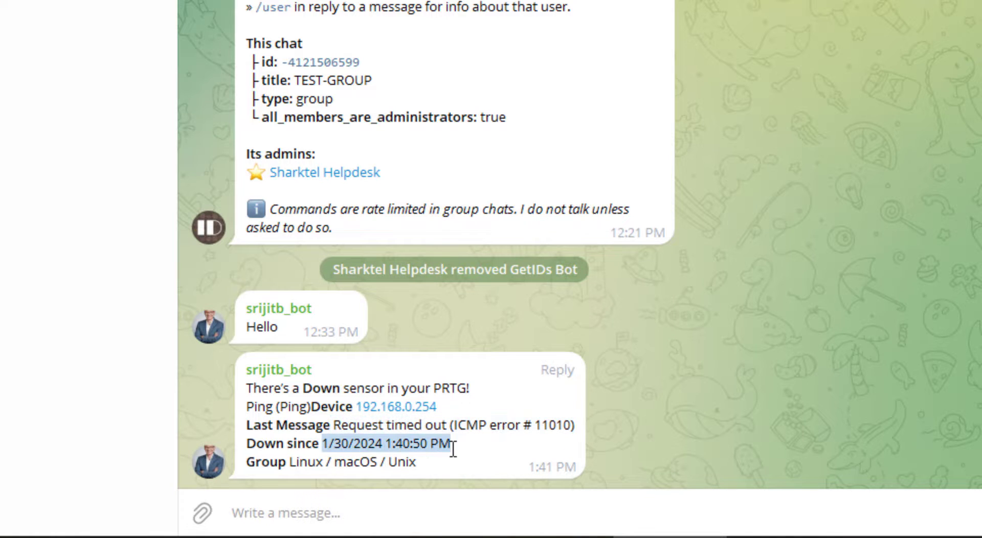
pyautogui.moveTo(287, 462); pyautogui.dragTo(440, 464)
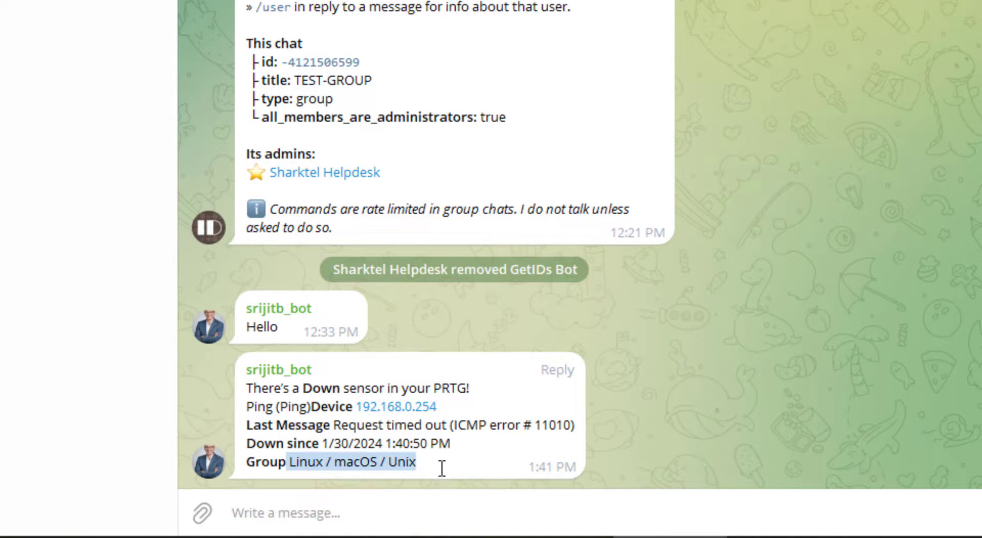
pyautogui.click(438, 461)
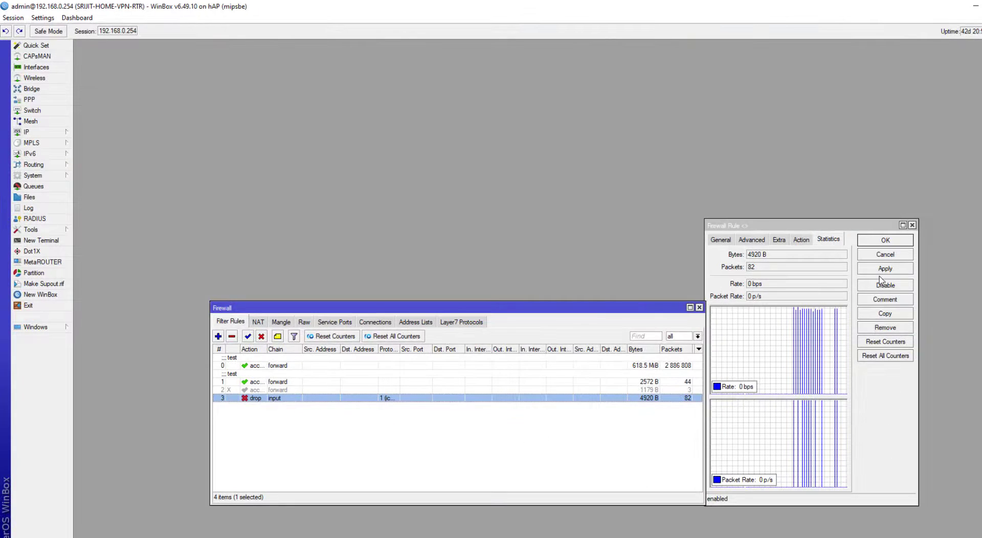
# Disable the ICMP drop rule in WinBox and examine the recovery alert's status and downtime in Telegram's TEST-GROUP.
pyautogui.click(767, 226)
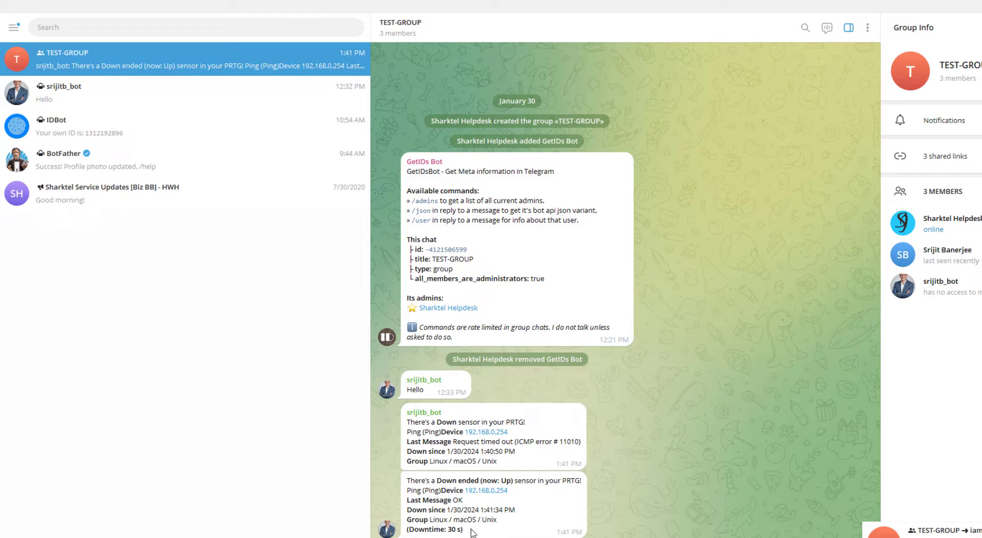
pyautogui.moveTo(407, 481); pyautogui.dragTo(514, 481)
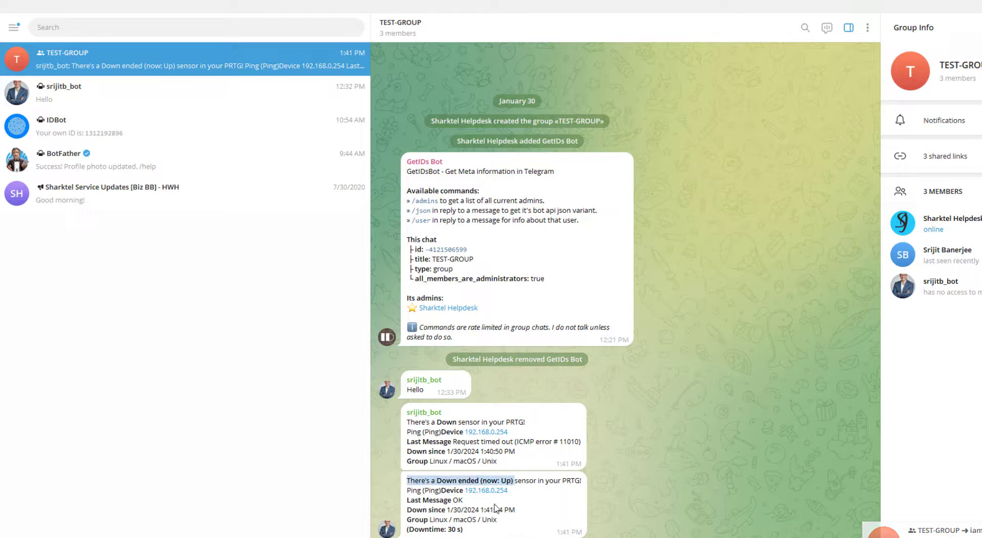
pyautogui.moveTo(470, 530); pyautogui.dragTo(407, 533)
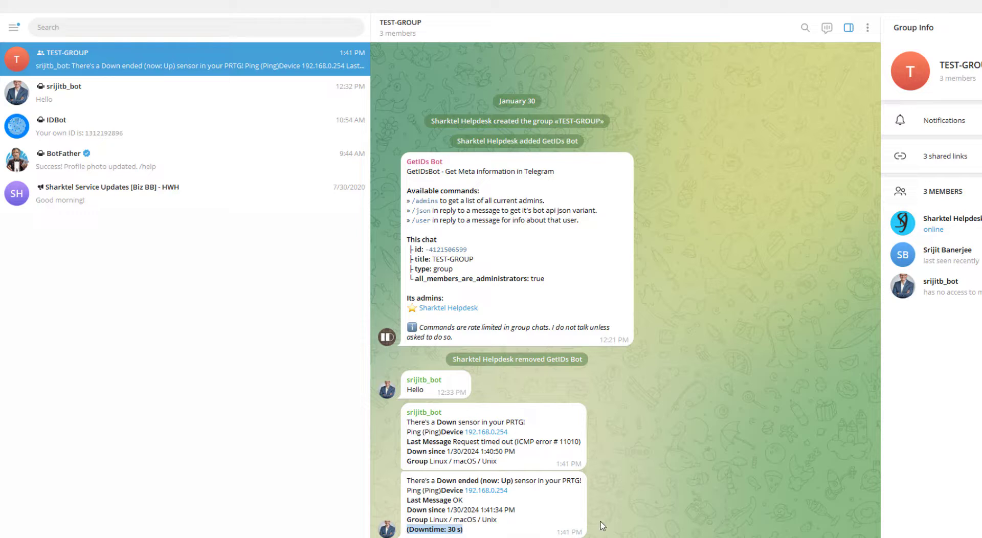
pyautogui.click(570, 527)
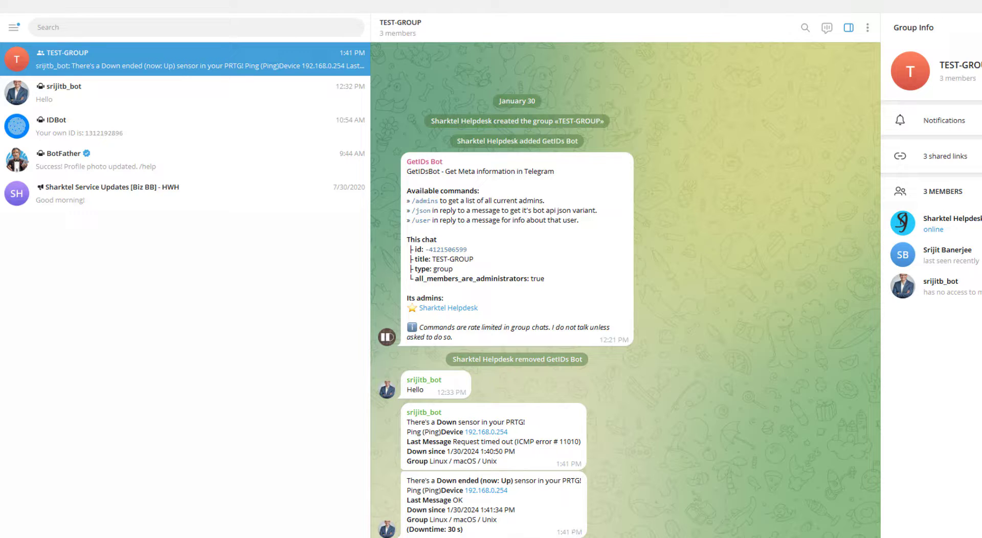
# Switch back to PRTG, review the Telegram Notification template's HTTP payload and chat ID, and return to the notification templates list.
pyautogui.hotkey('alt', 'Tab')
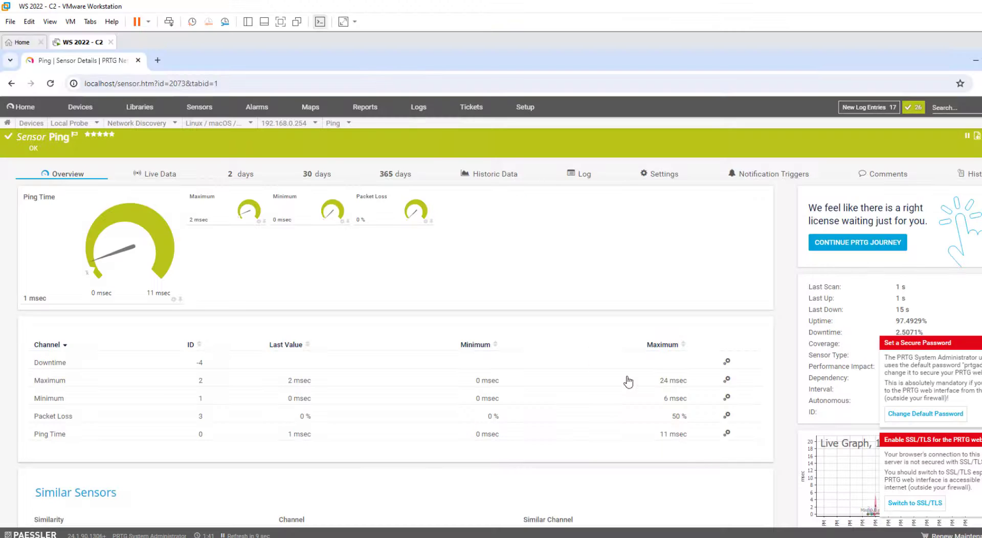
pyautogui.click(525, 108)
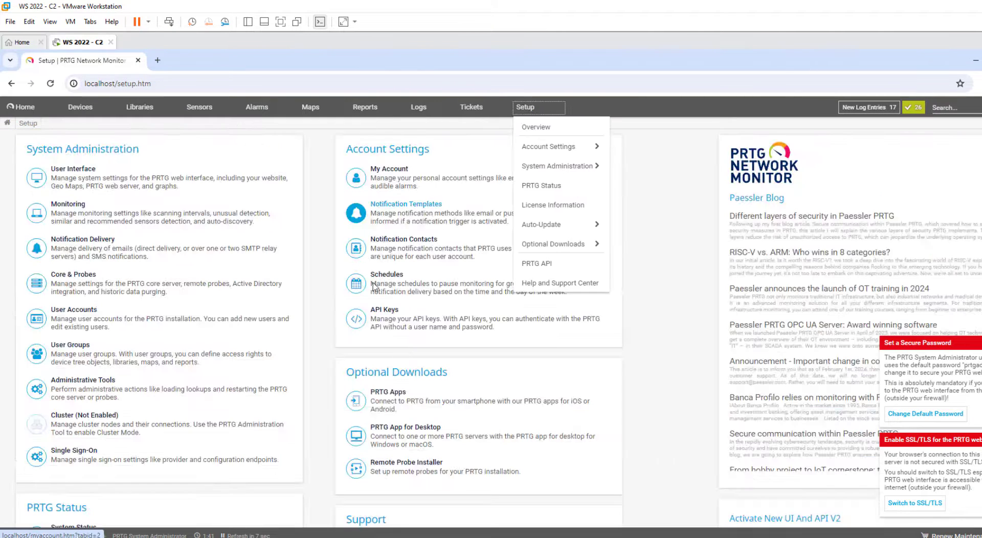
pyautogui.click(419, 207)
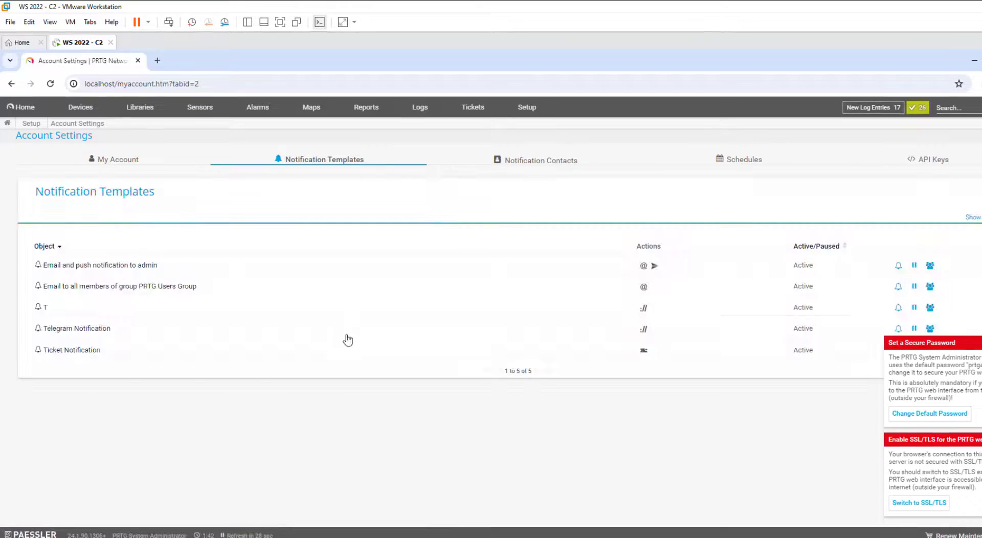
pyautogui.click(90, 328)
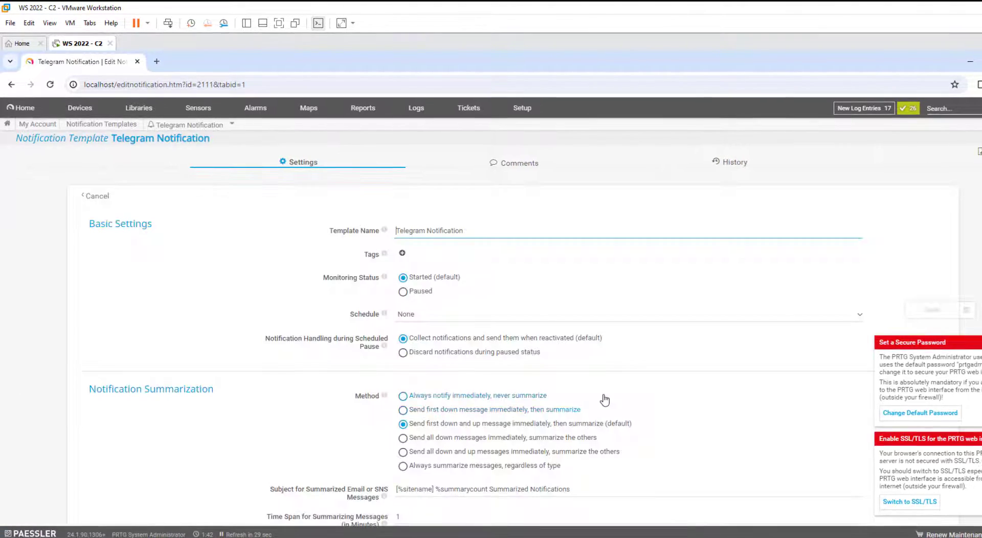
pyautogui.scroll(-5, 563, 391)
pyautogui.scroll(-2, 432, 377)
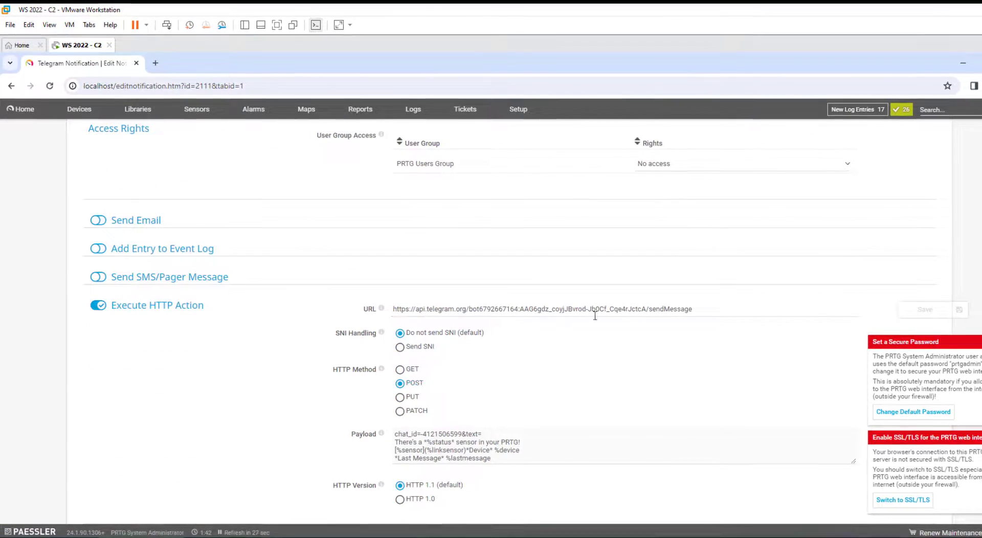
pyautogui.doubleClick(460, 433)
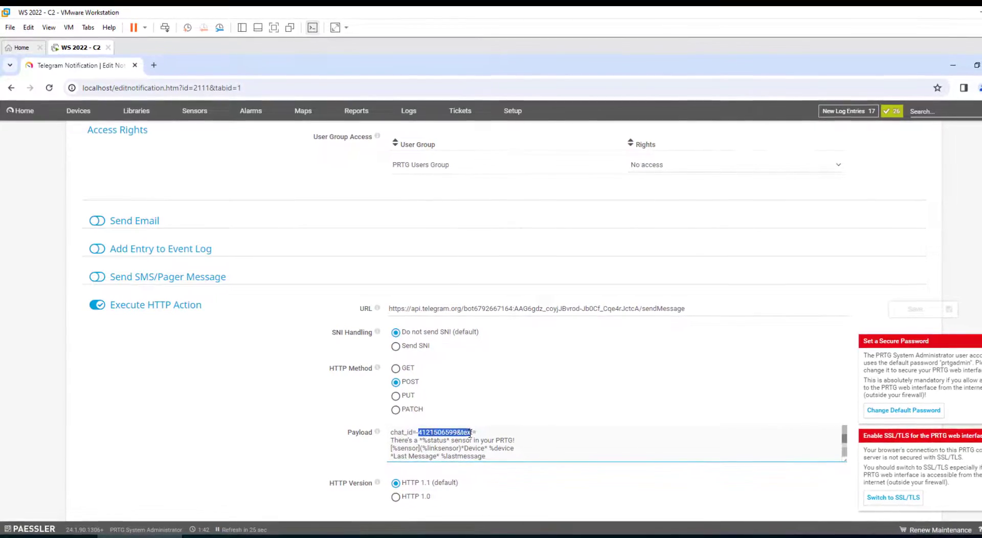
pyautogui.scroll(10, 475, 306)
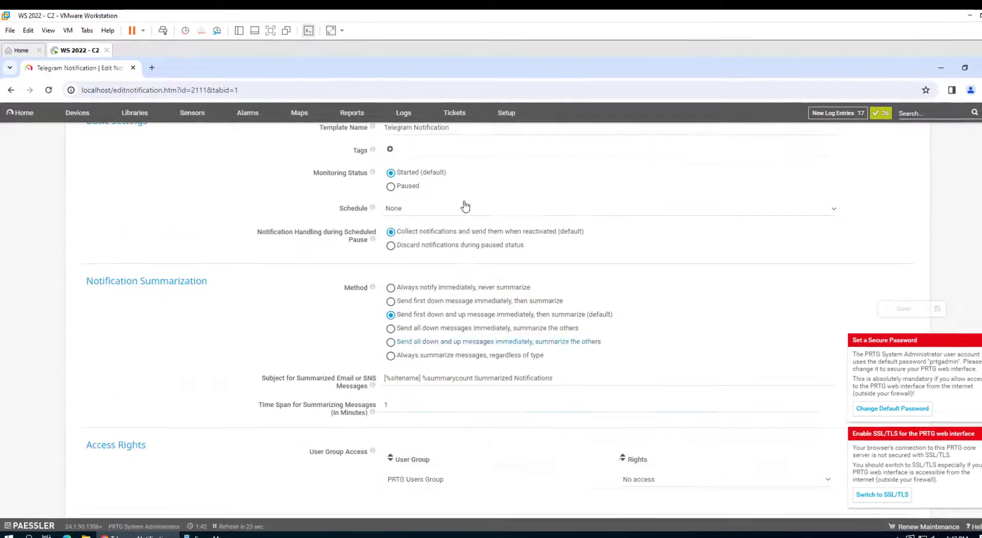
pyautogui.click(502, 114)
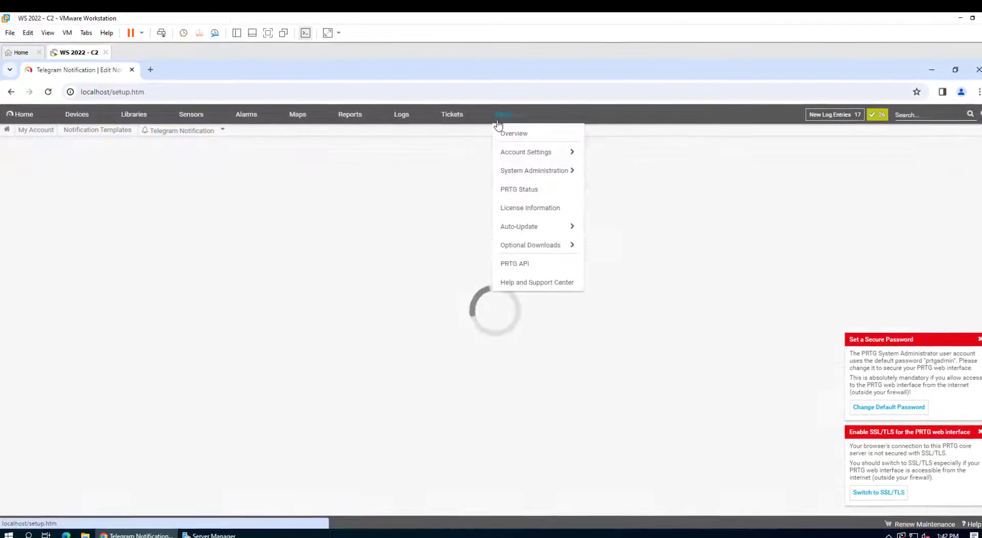
pyautogui.click(401, 214)
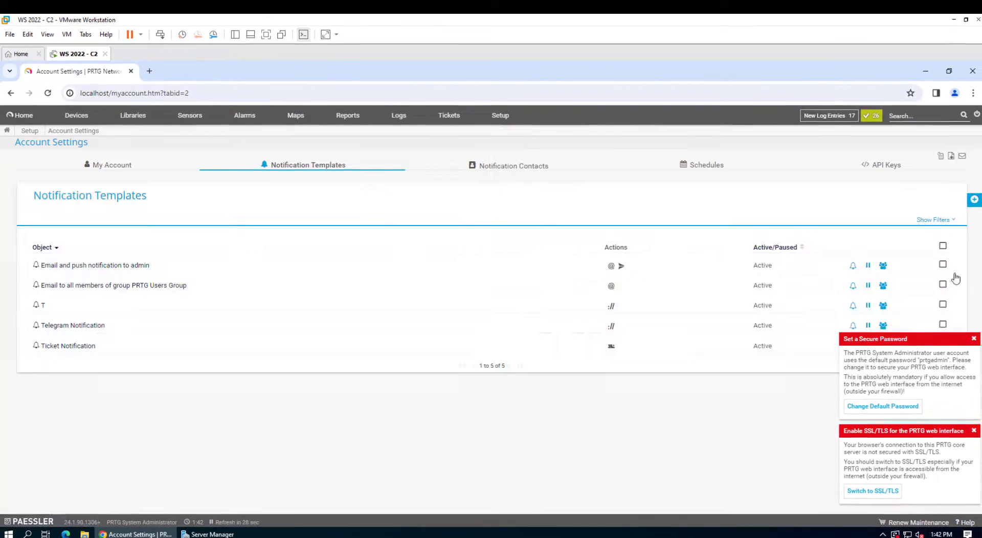